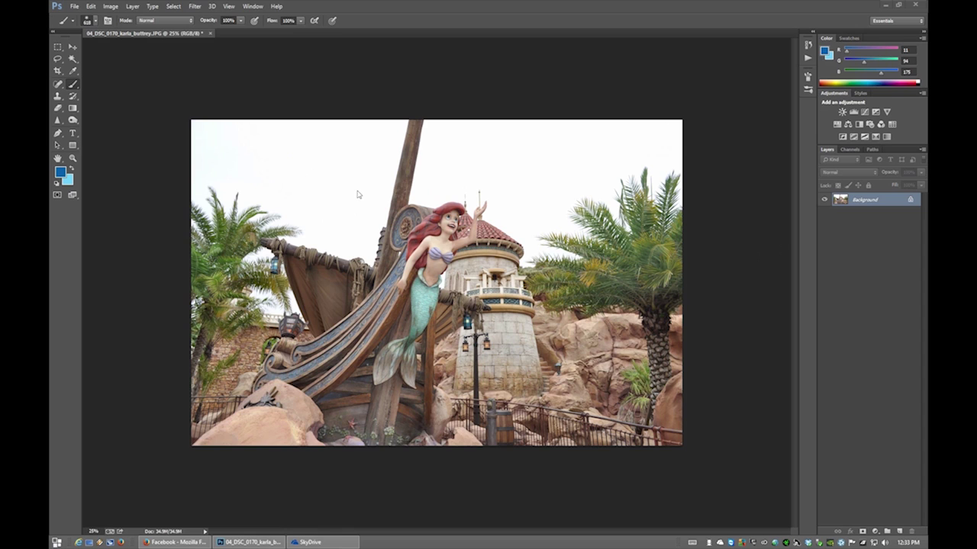
Step: Add a new blank layer above the photo, keeping dark blue 0b5eaf as foreground and light blue 6fd2fa as background colour
key(ctrl+shift+n)
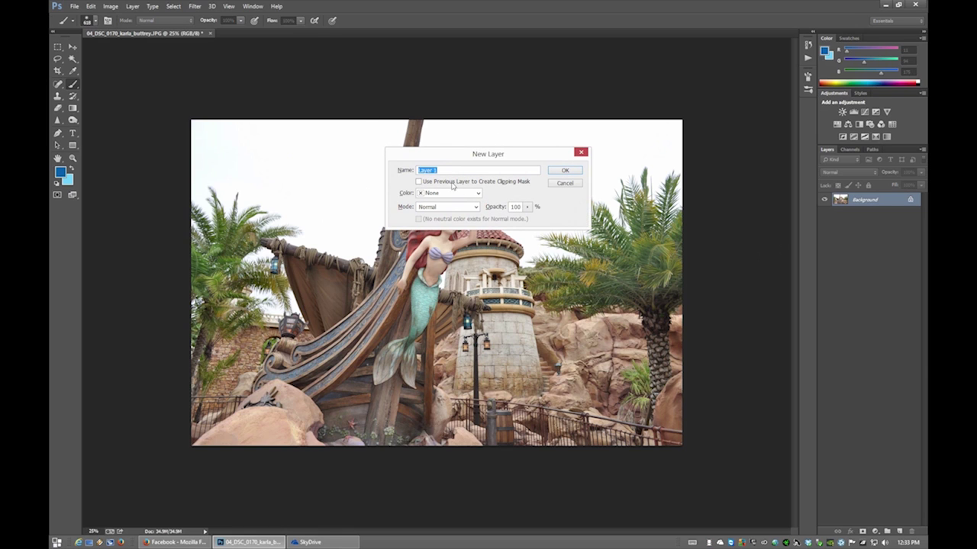
click(565, 170)
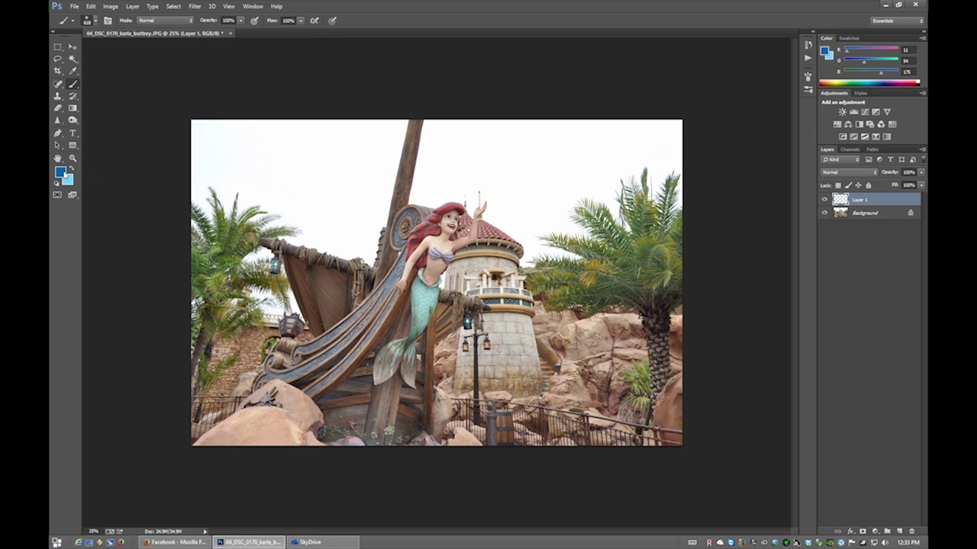
click(62, 174)
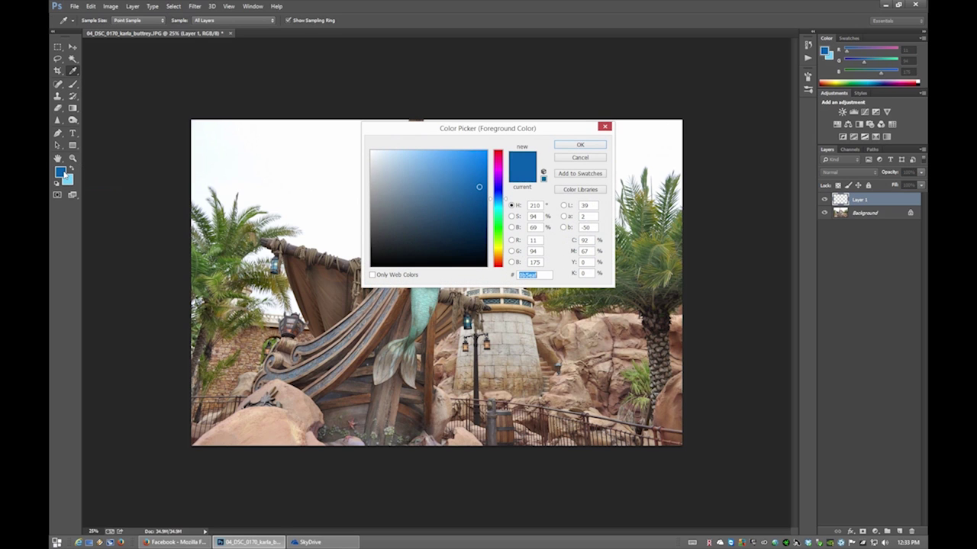
click(579, 146)
click(68, 179)
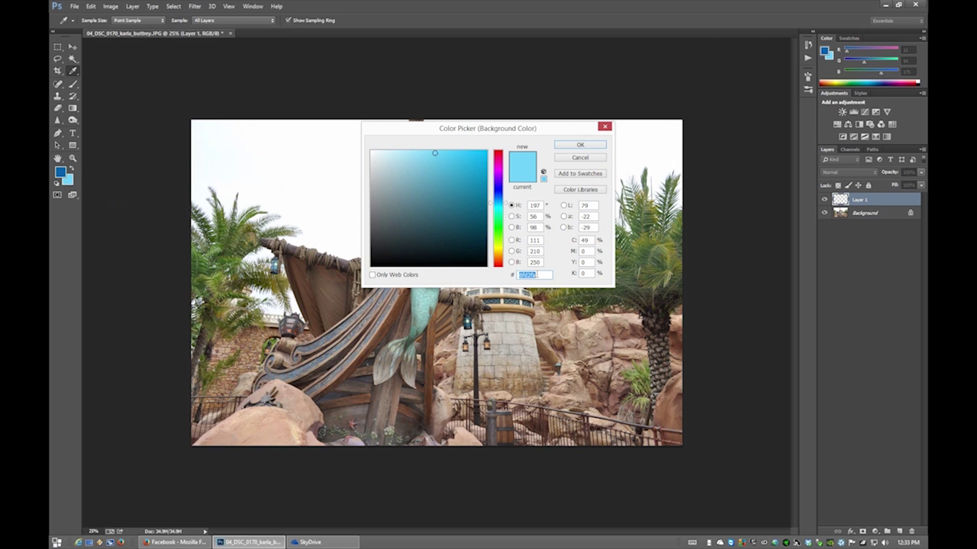
click(580, 145)
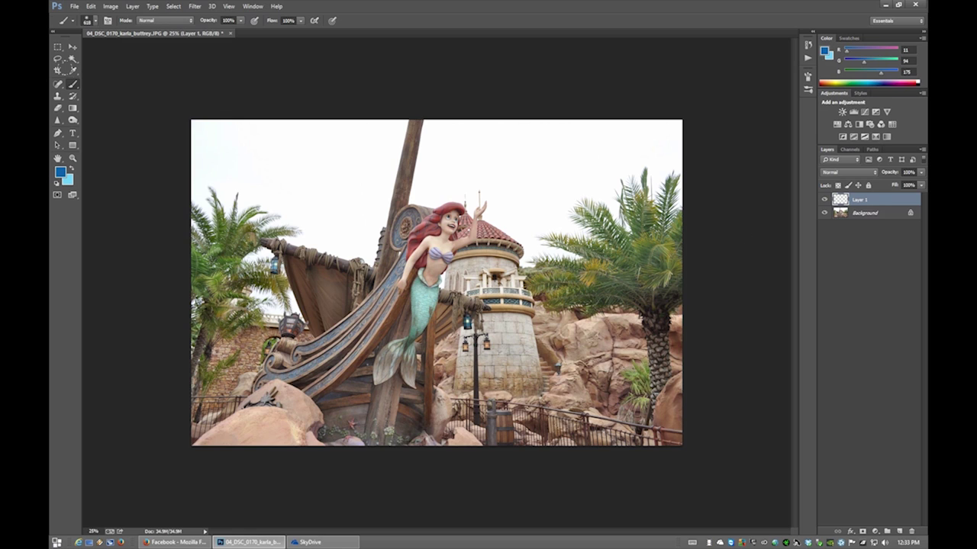
Step: Fill Layer 1 with a vertical linear gradient running from dark blue in the upper sky to light blue below the middle
click(73, 107)
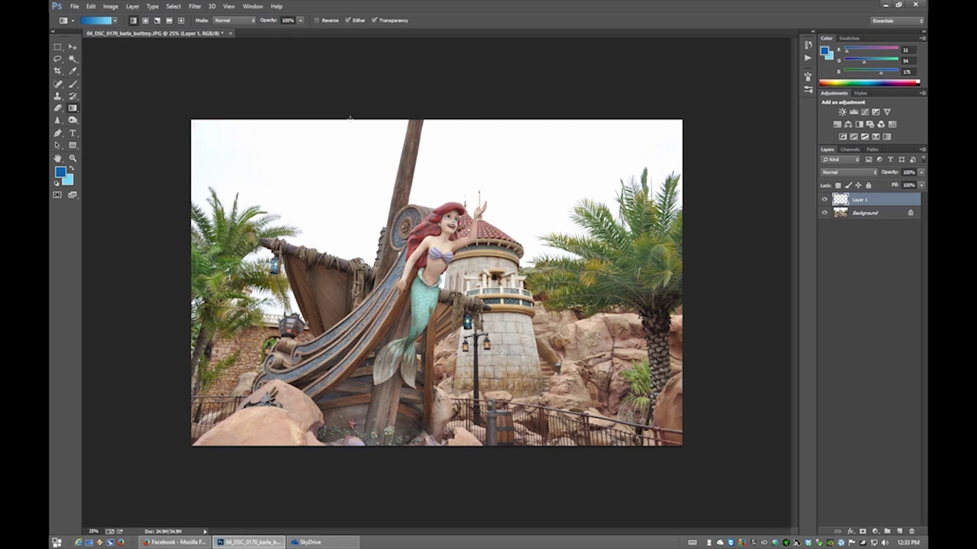
drag(351, 165, 350, 312)
drag(351, 315, 361, 329)
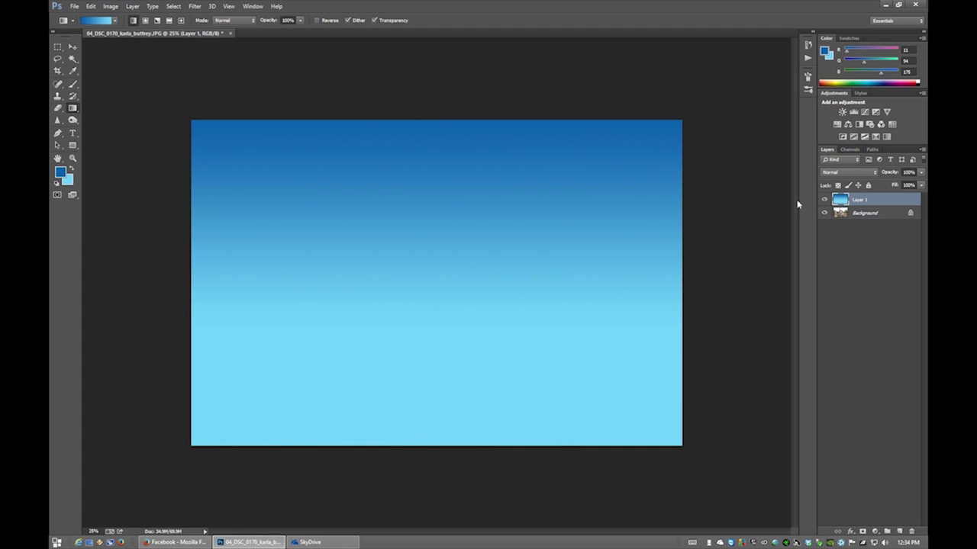
Step: Hide the gradient layer and start a Color Range selection on the Background layer using Sampled Colors
click(823, 200)
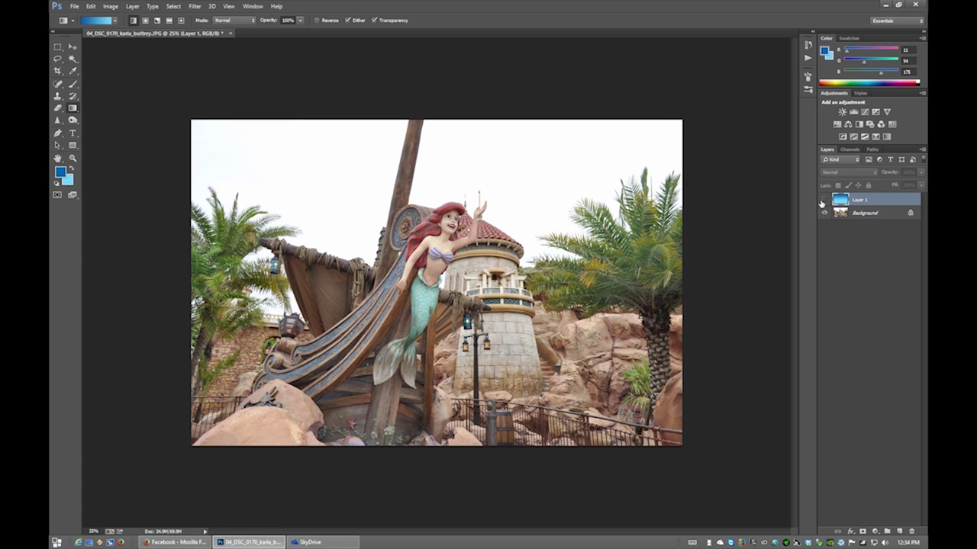
click(856, 217)
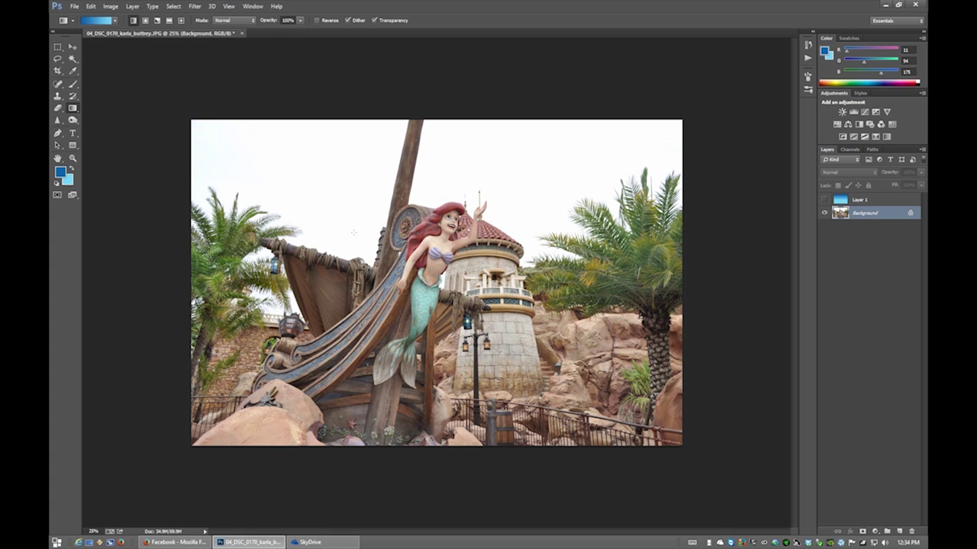
click(176, 7)
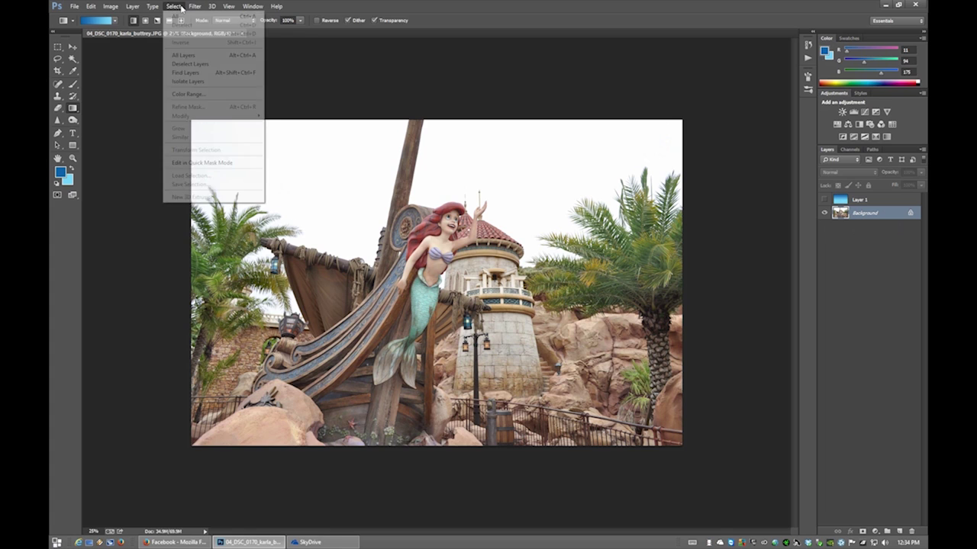
click(202, 94)
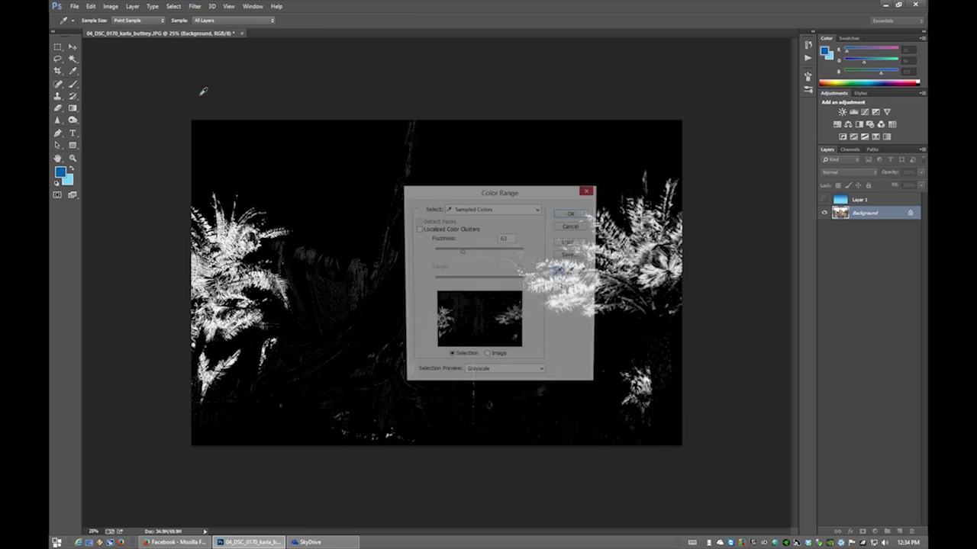
click(464, 211)
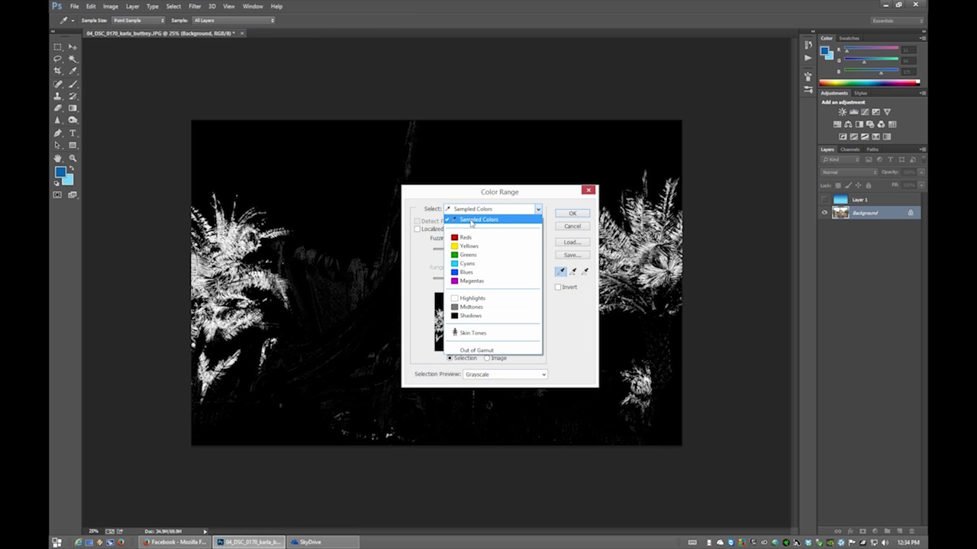
click(471, 220)
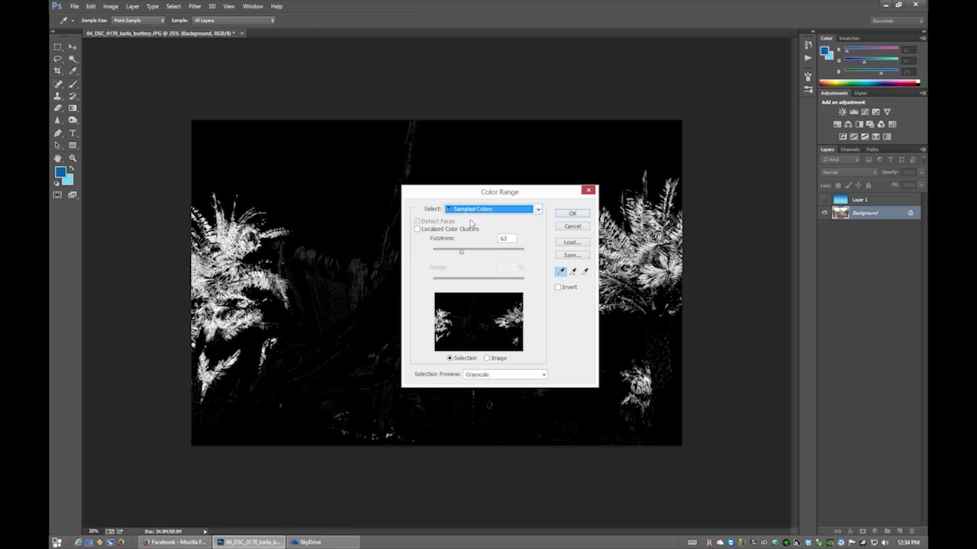
Step: Compare the None and Grayscale selection previews for the colour range, ending on Grayscale
click(488, 376)
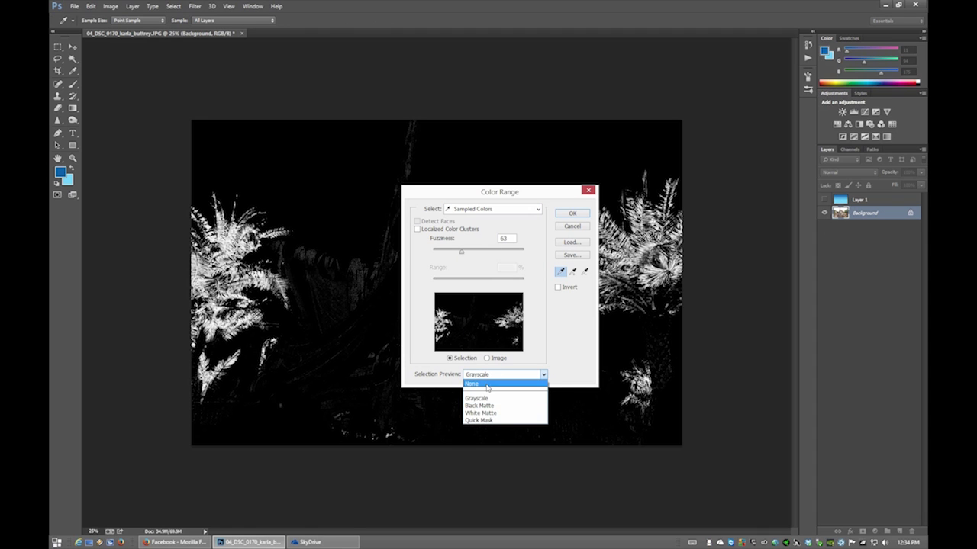
click(487, 385)
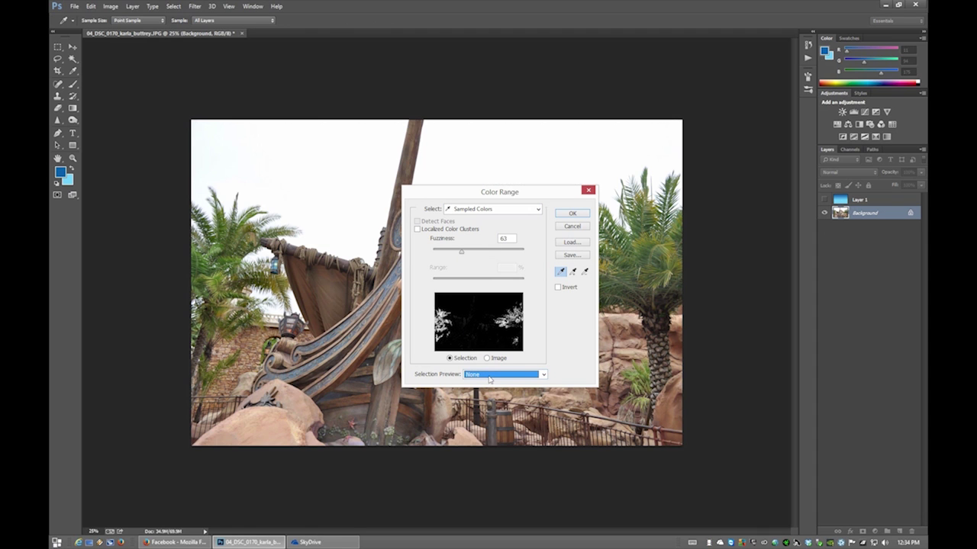
click(492, 381)
click(490, 392)
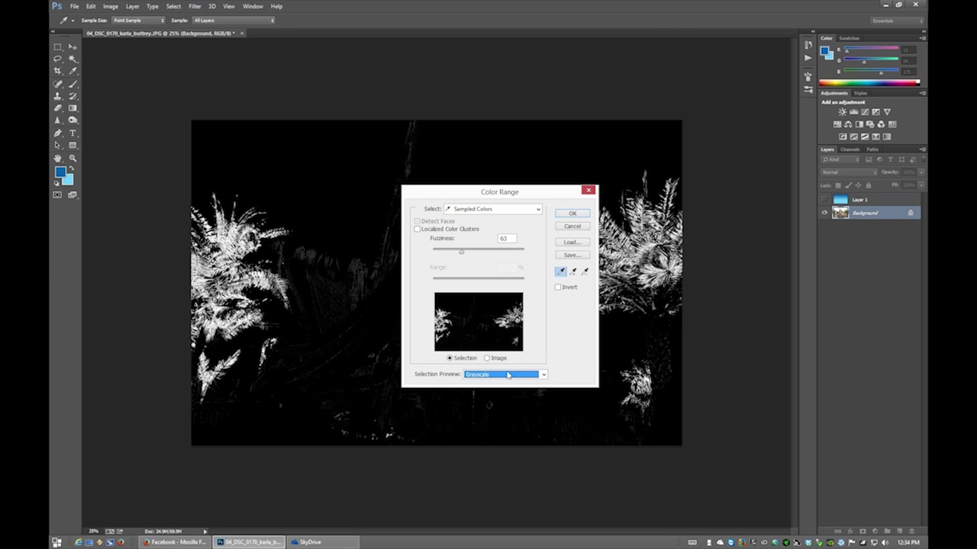
click(511, 376)
click(496, 384)
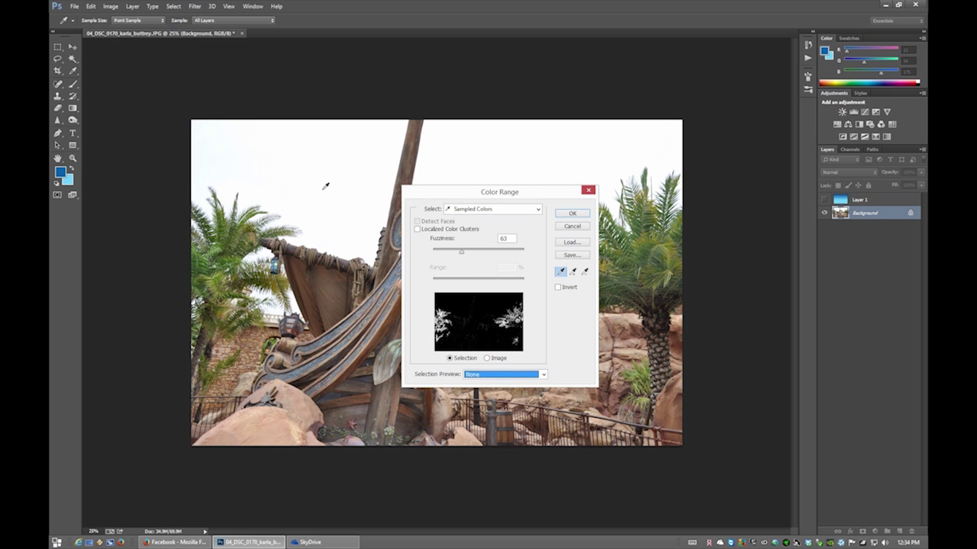
click(503, 375)
click(506, 391)
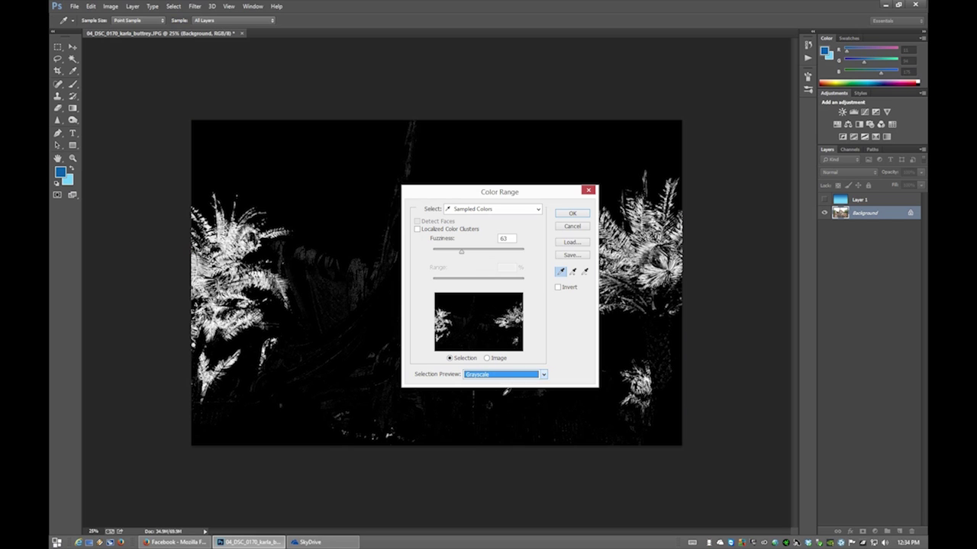
Step: Sample the white sky as the colour range, check the masked areas across the photo and create the selection
drag(444, 193, 458, 175)
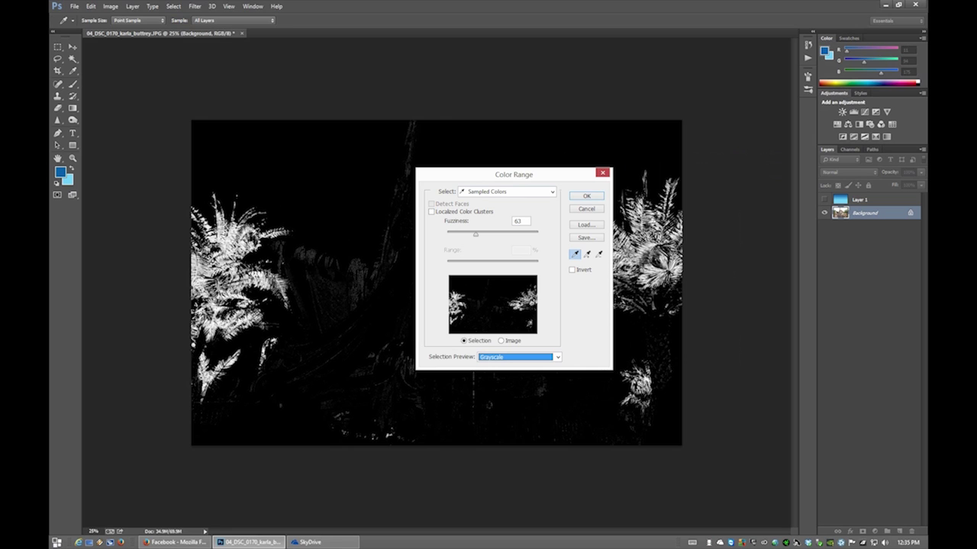
click(317, 180)
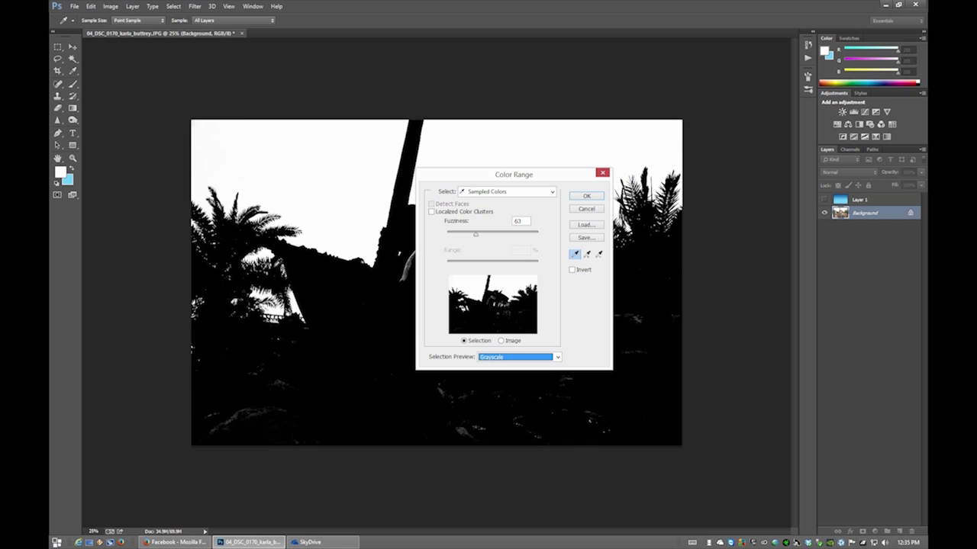
drag(555, 178, 529, 306)
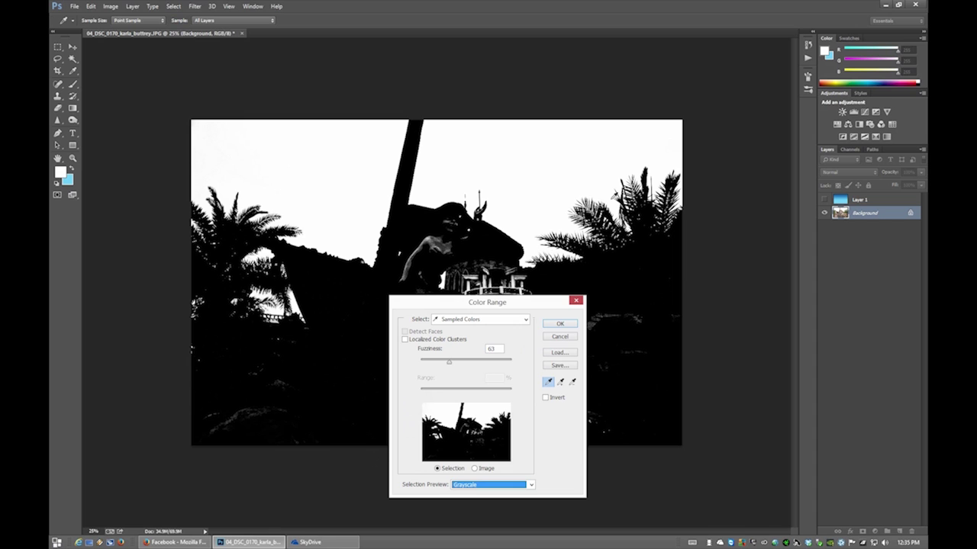
drag(492, 304, 289, 270)
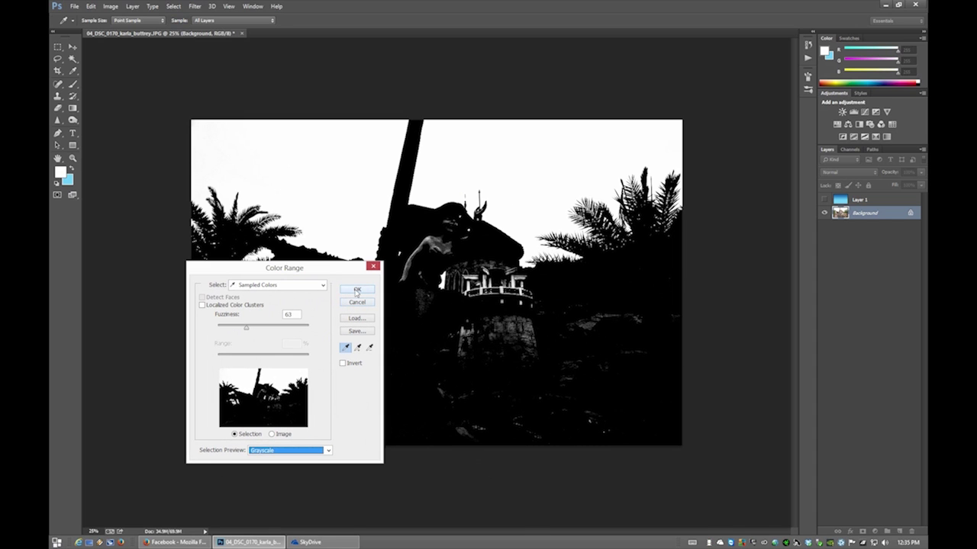
click(356, 290)
key(g)
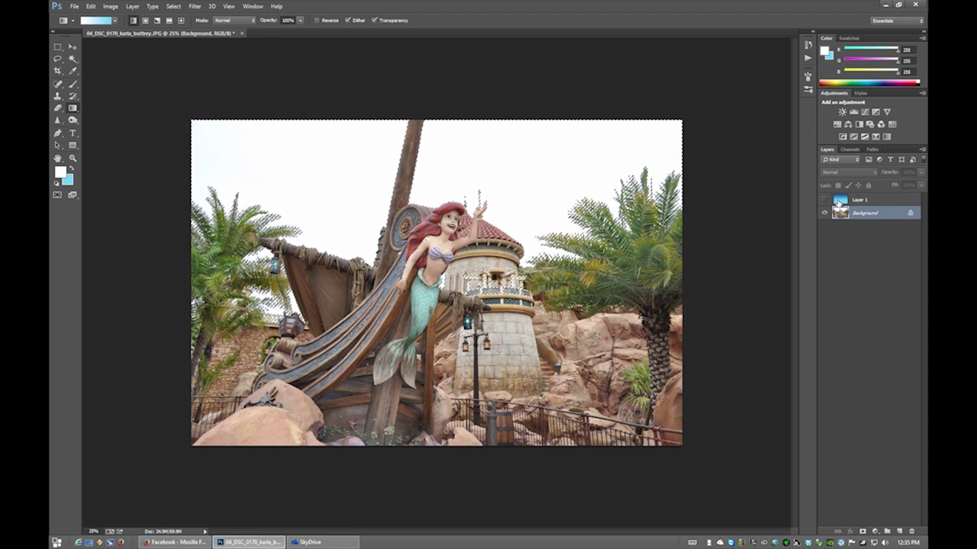
Step: Show the gradient layer again and mask it with the sky selection, comparing the photo with and without it
click(830, 202)
click(825, 201)
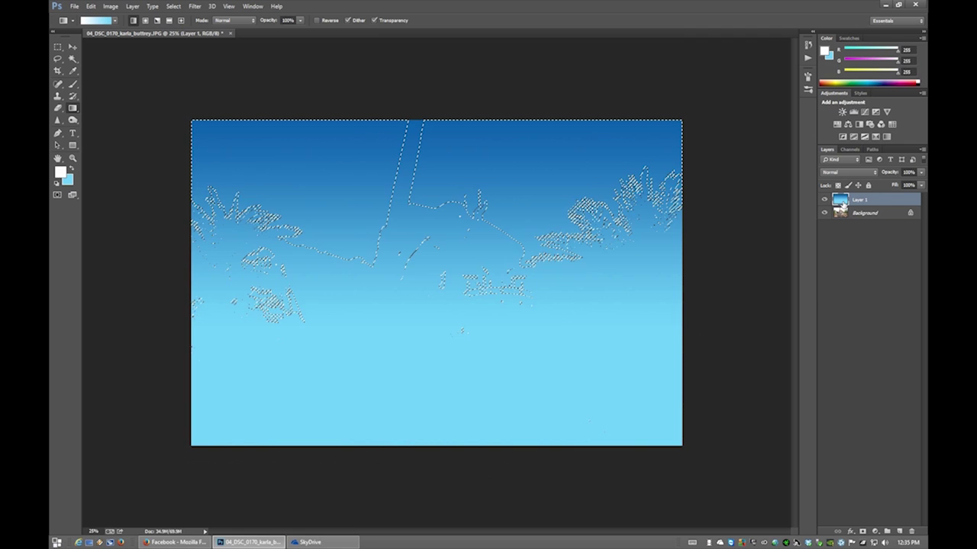
click(863, 532)
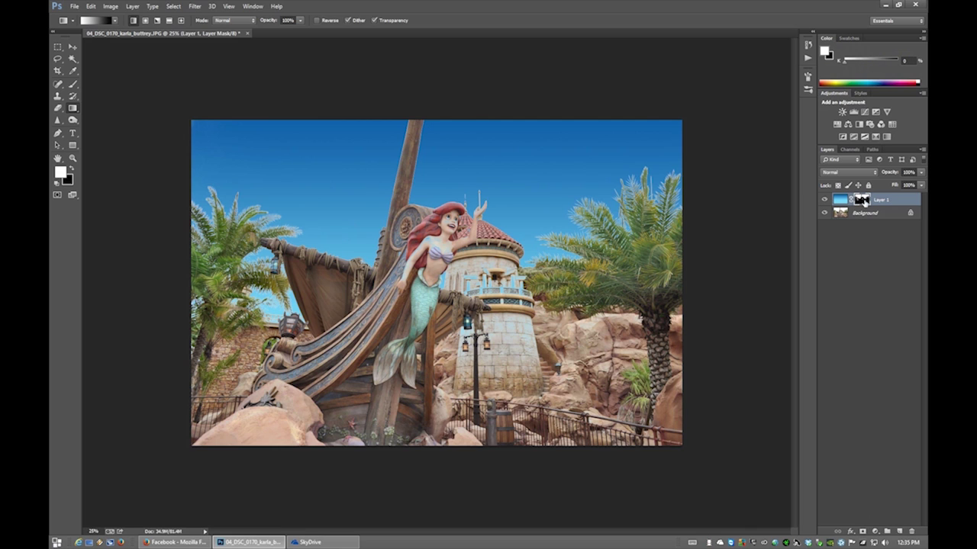
click(843, 202)
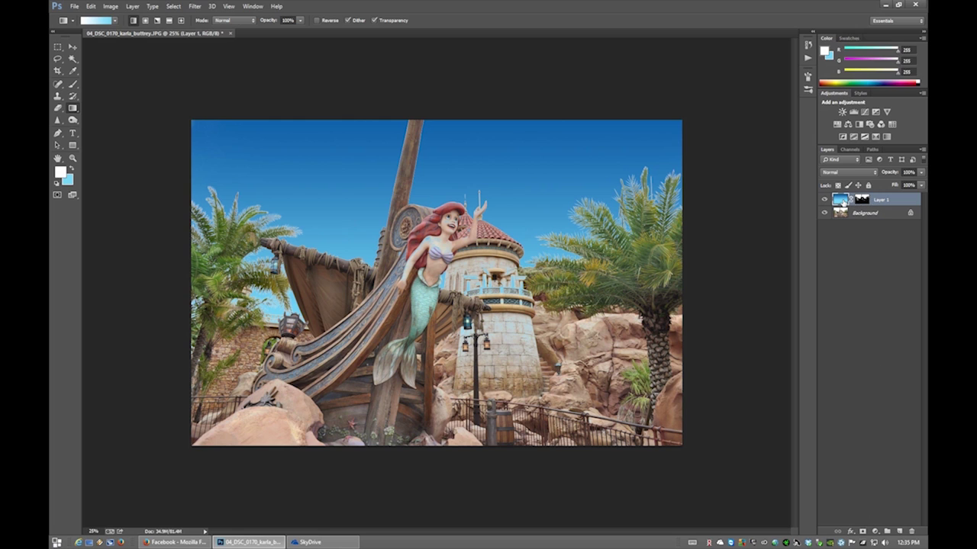
click(823, 200)
click(824, 200)
Step: Choose the Brush tool and display Layer 1's mask on its own in the canvas for editing
click(73, 85)
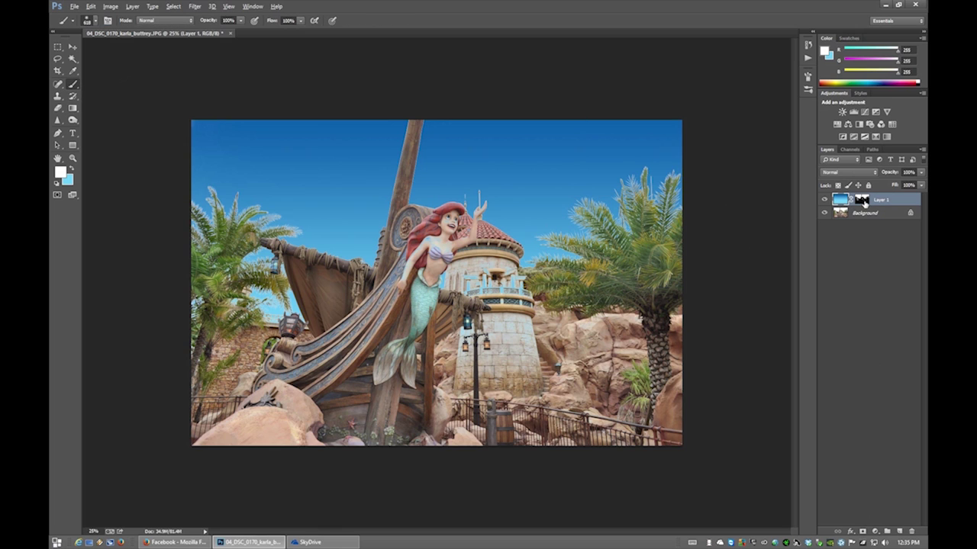
key(alt)
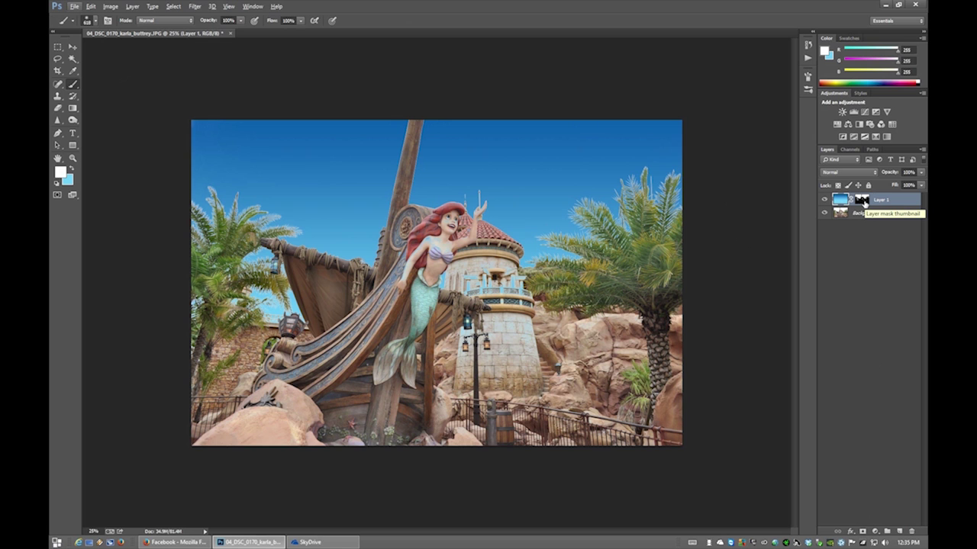
key(alt)
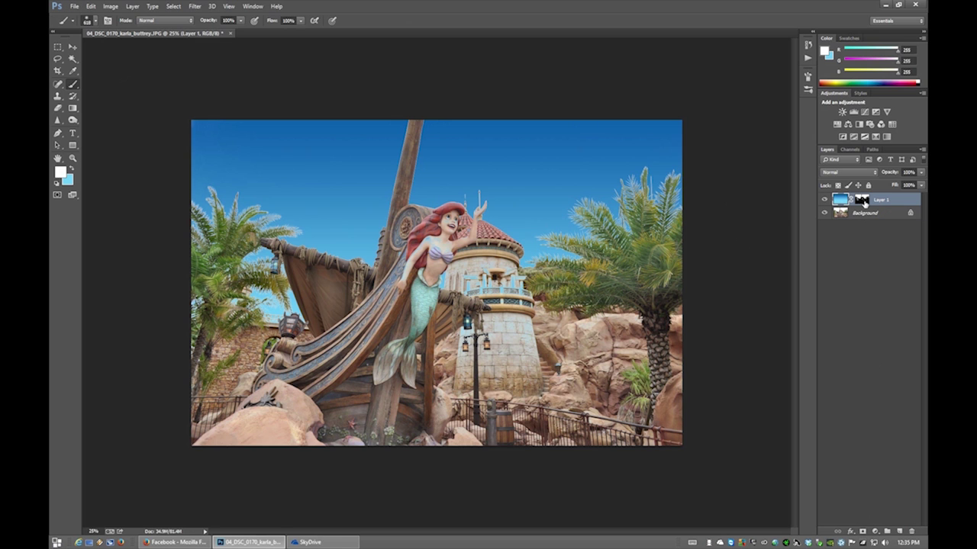
alt+click(863, 201)
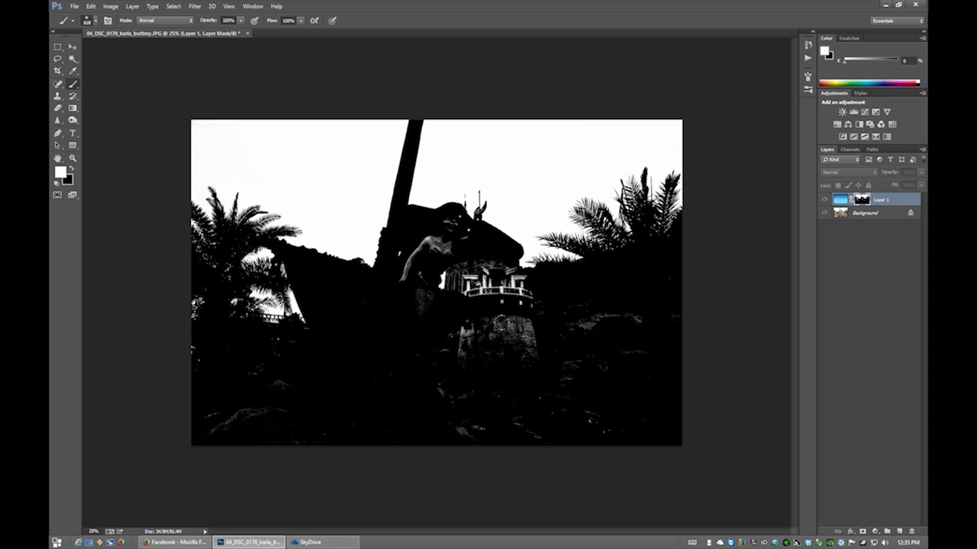
Step: Paint black on Layer 1's mask over the light patches in the lower tower, rocks and foreground
key(x)
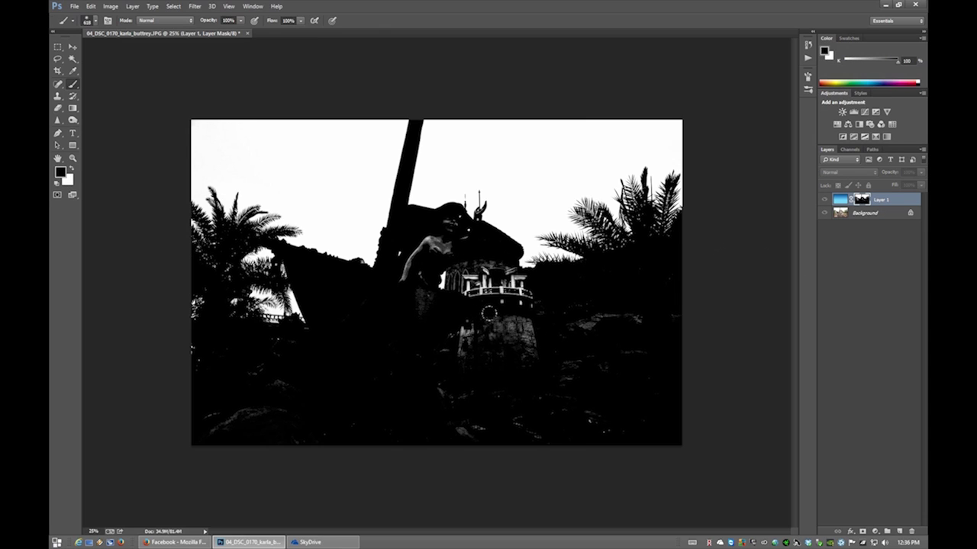
drag(481, 323, 512, 339)
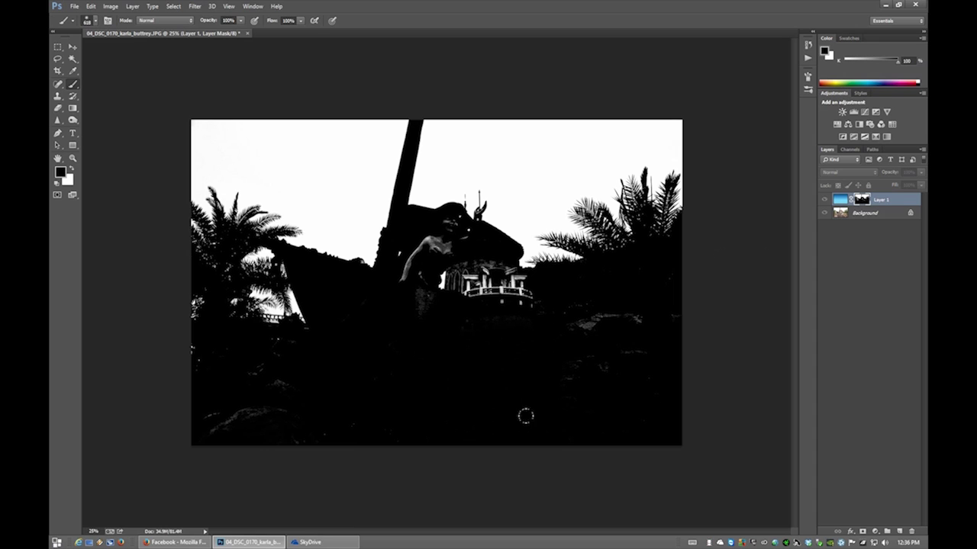
mouse_move(601, 348)
mouse_down()
mouse_move(614, 324)
mouse_move(585, 295)
mouse_up()
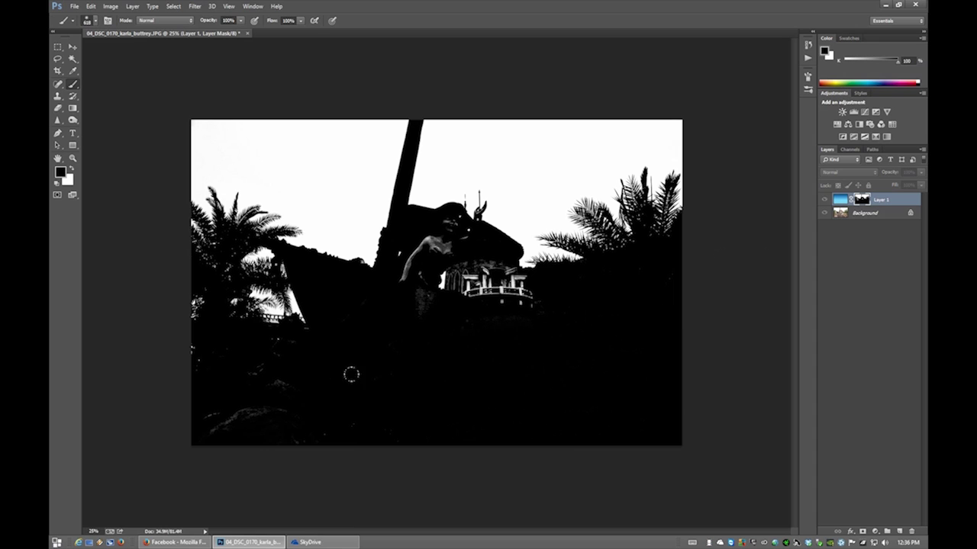
mouse_move(222, 404)
mouse_down()
mouse_move(301, 406)
mouse_move(226, 362)
mouse_move(272, 349)
mouse_move(181, 363)
mouse_up()
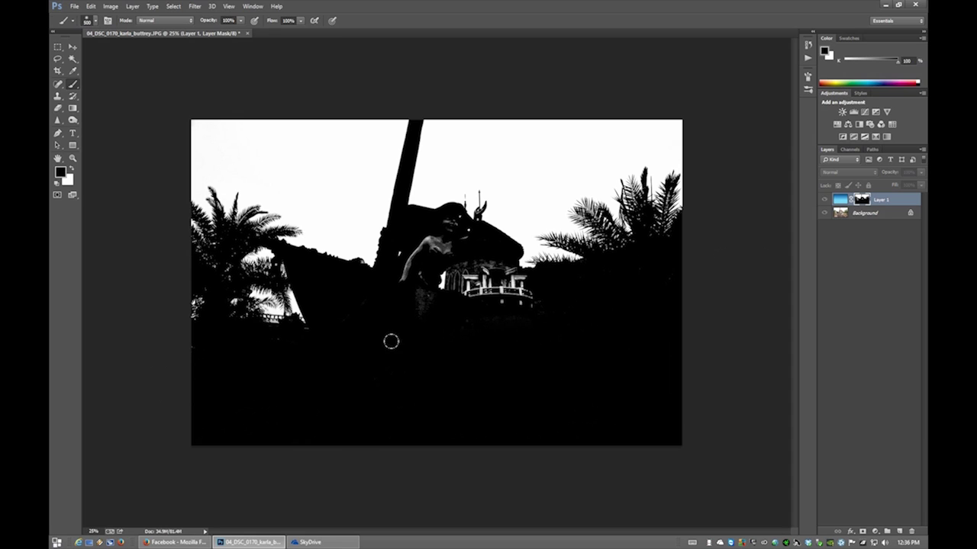
Step: Paint black on the mask over the mermaid and the tower's balcony, adjusting the brush size to suit
key(bracketleft)
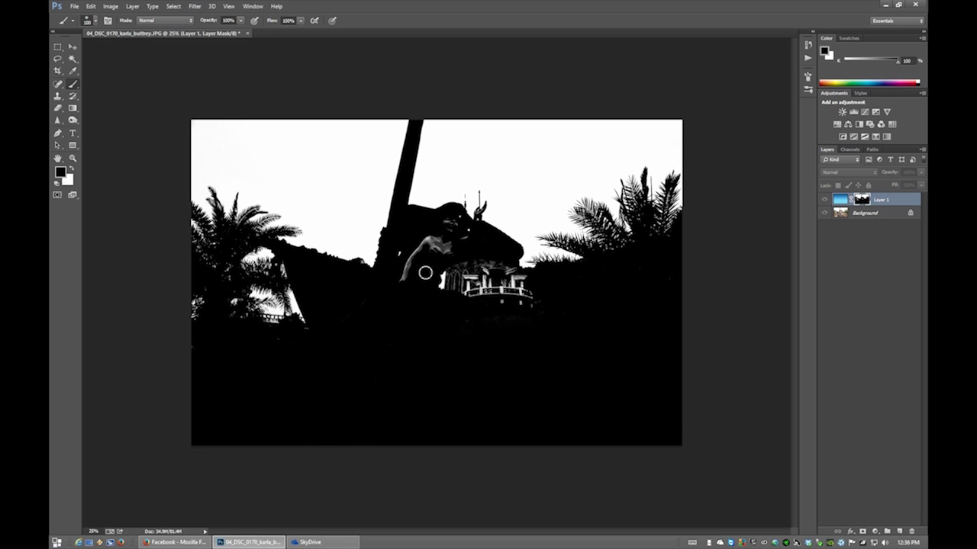
mouse_move(400, 280)
mouse_down()
mouse_move(416, 253)
mouse_move(433, 255)
mouse_move(406, 252)
mouse_move(439, 241)
mouse_up()
key(bracketright)
key(bracketright)
key(bracketright)
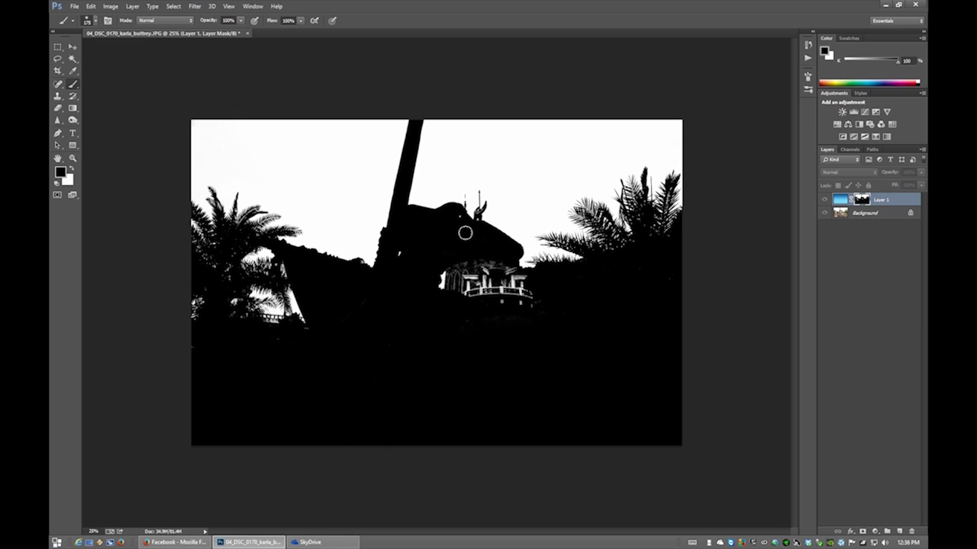
mouse_move(468, 262)
mouse_down()
mouse_move(460, 292)
mouse_move(451, 251)
mouse_move(456, 302)
mouse_move(470, 257)
mouse_move(487, 289)
mouse_move(467, 315)
mouse_move(481, 262)
mouse_move(506, 316)
mouse_move(503, 273)
mouse_move(488, 263)
mouse_move(512, 318)
mouse_move(517, 285)
mouse_move(546, 314)
mouse_move(488, 243)
mouse_up()
Step: Paint black on the mask over the grey areas of the mermaid's raised hand with a small brush
click(73, 158)
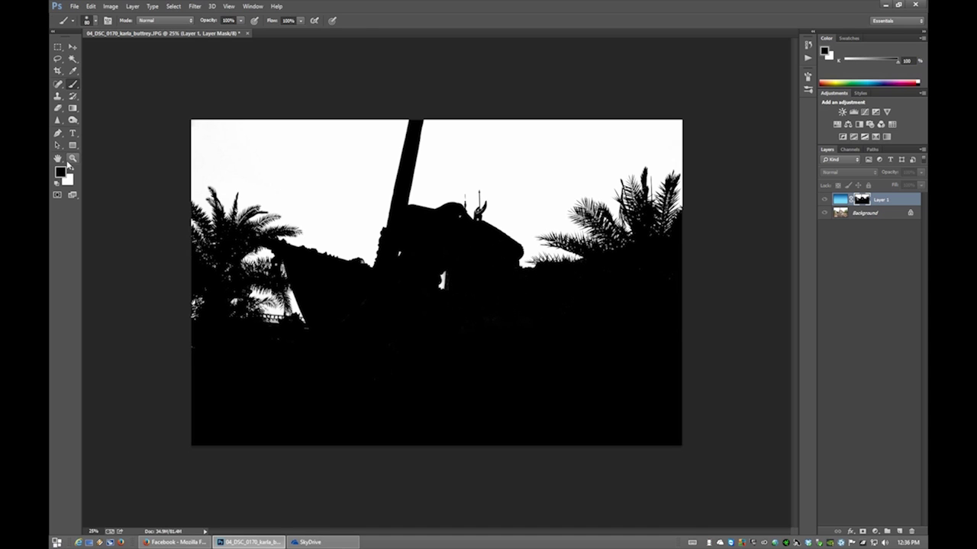
click(482, 202)
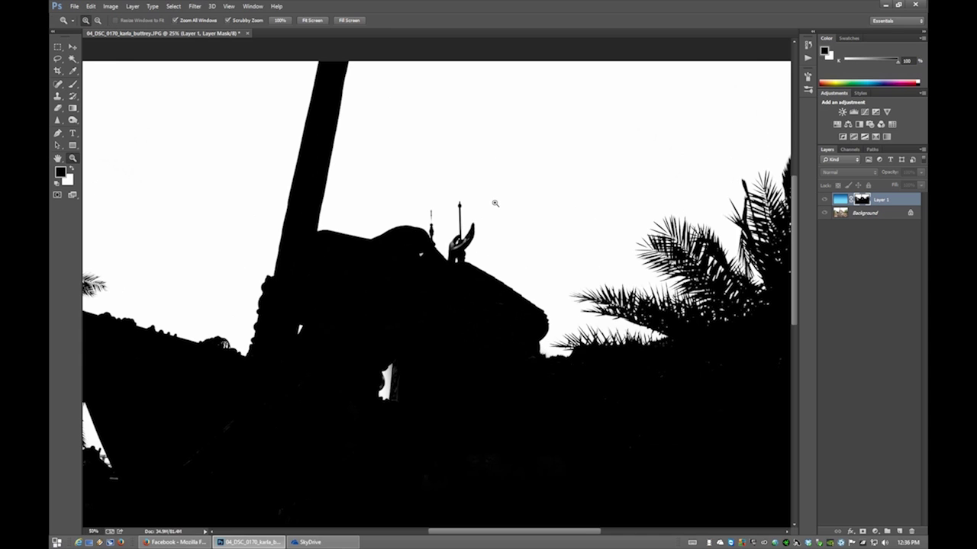
click(482, 202)
click(482, 202)
click(482, 202)
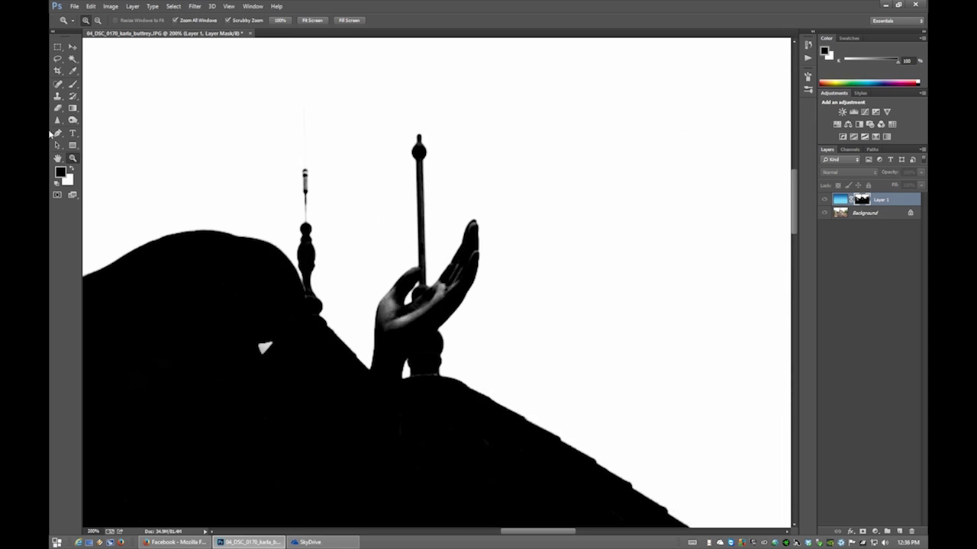
click(73, 84)
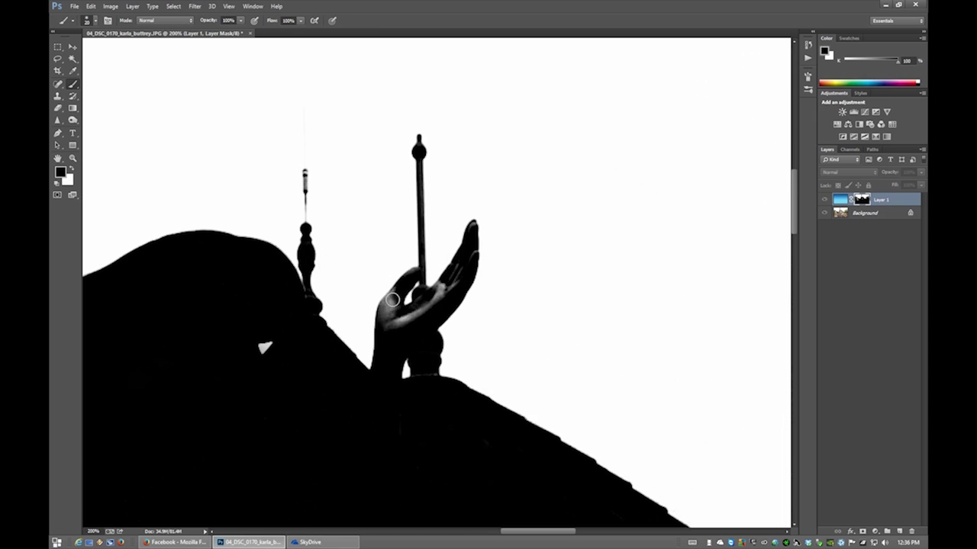
mouse_move(396, 299)
mouse_down()
mouse_move(384, 318)
mouse_move(394, 306)
mouse_move(391, 327)
mouse_move(399, 315)
mouse_move(416, 319)
mouse_move(412, 327)
mouse_move(447, 284)
mouse_move(438, 290)
mouse_move(417, 310)
mouse_move(459, 273)
mouse_move(468, 279)
mouse_move(455, 288)
mouse_move(463, 270)
mouse_up()
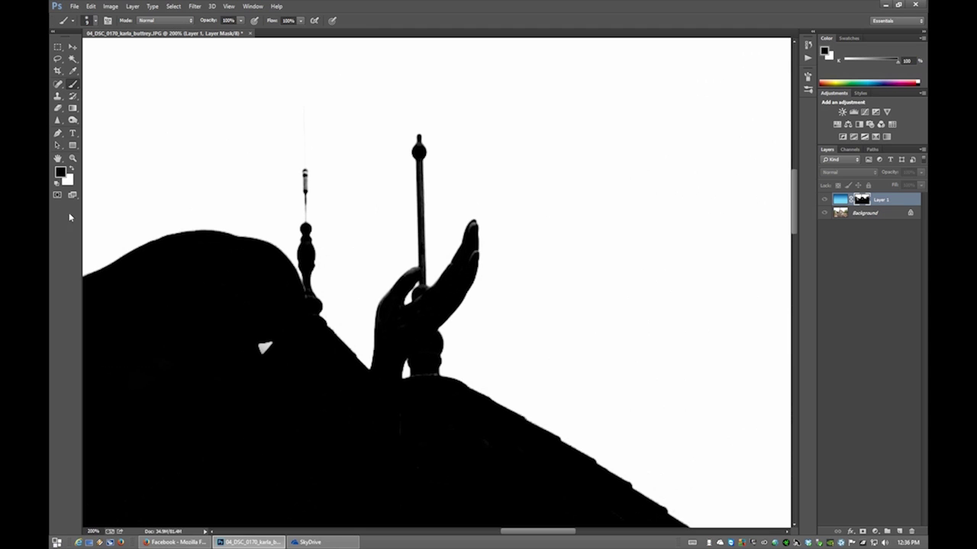
Step: Fit the image on screen and switch from the mask view back to the full-colour photo
click(72, 158)
right_click(258, 189)
click(286, 195)
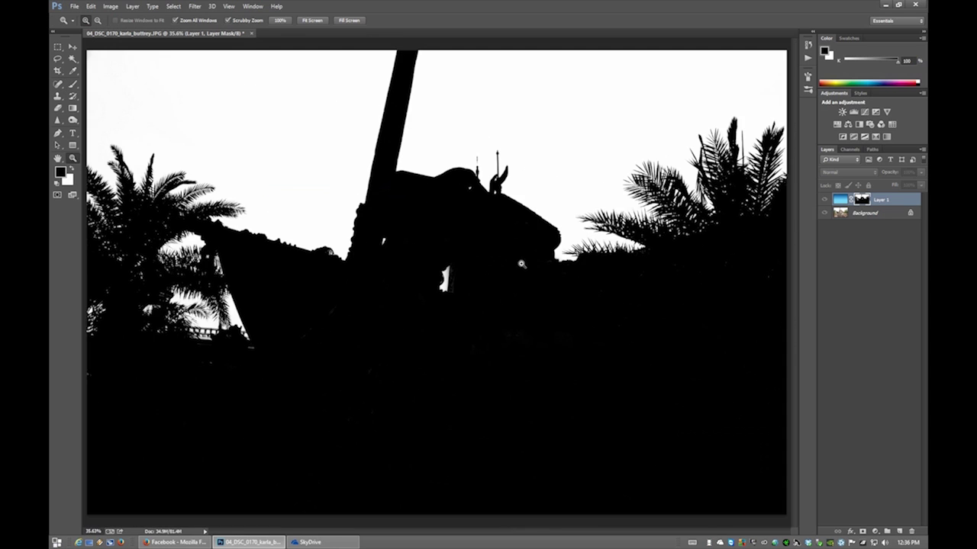
click(838, 203)
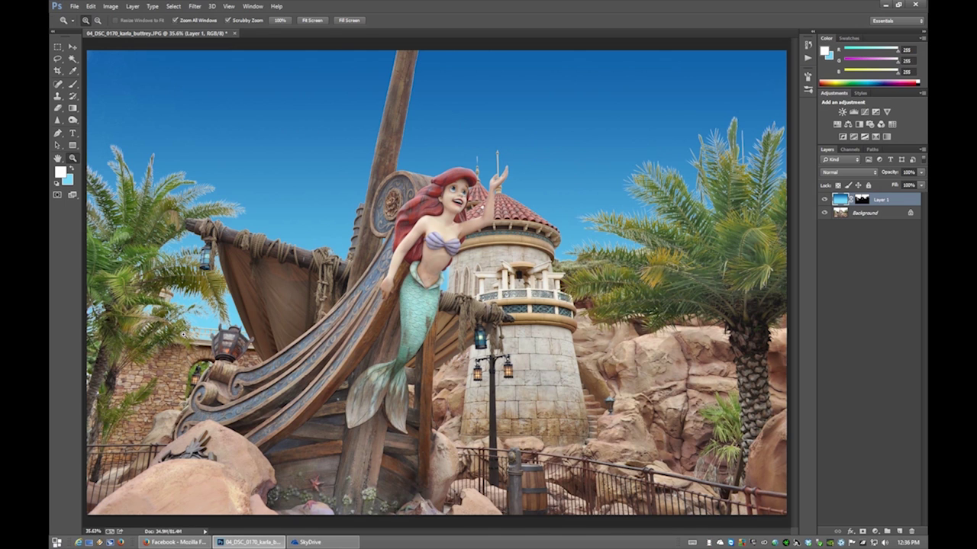
Step: Inspect the sky around the white balustrade beside the lantern, with Layer 1's mask targeted and the Brush tool's black and white colours ready
drag(209, 345, 203, 344)
click(278, 344)
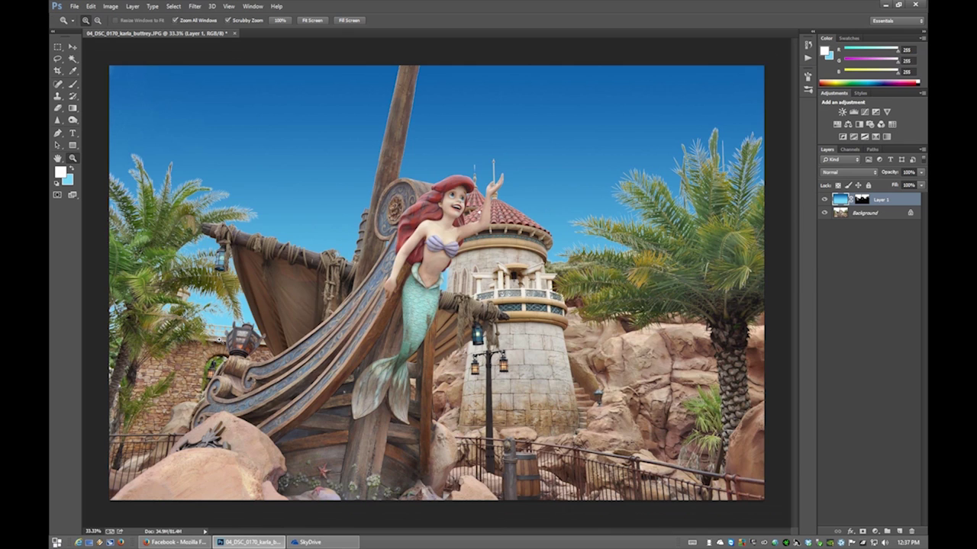
click(219, 339)
click(219, 340)
click(219, 339)
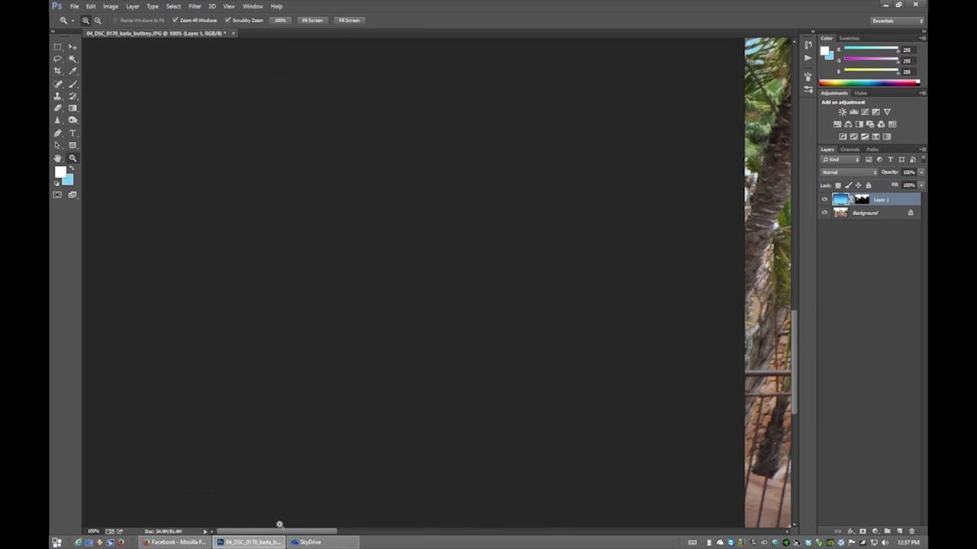
drag(281, 533, 366, 538)
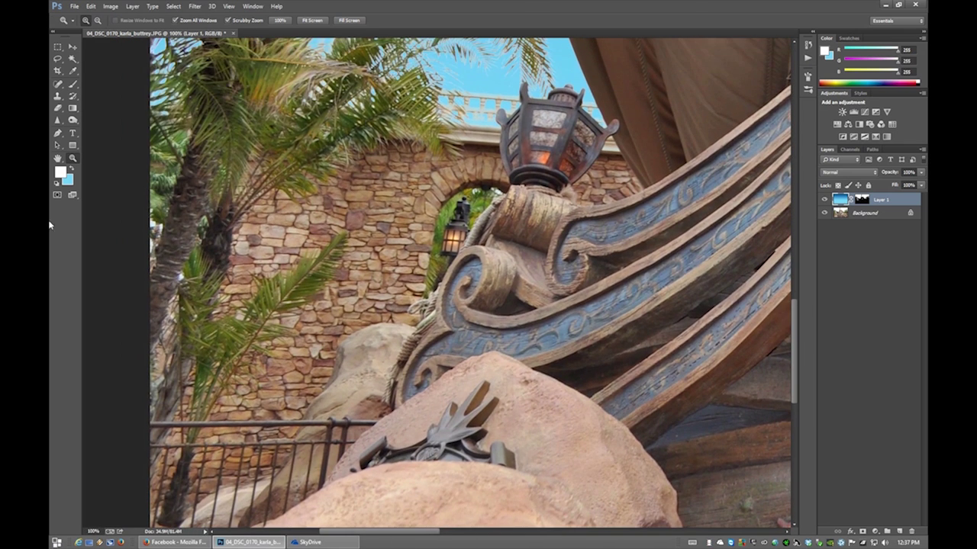
click(862, 200)
key(d)
key(b)
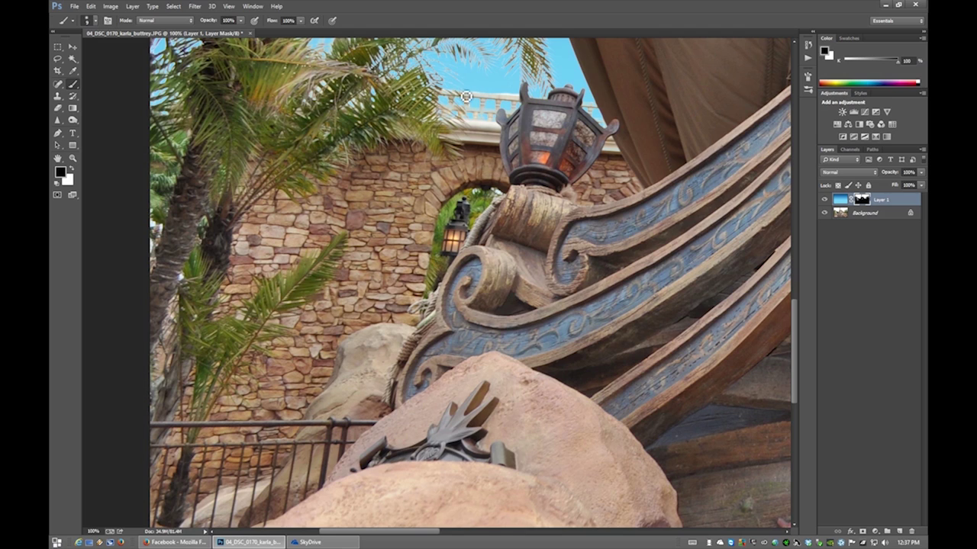
key(x)
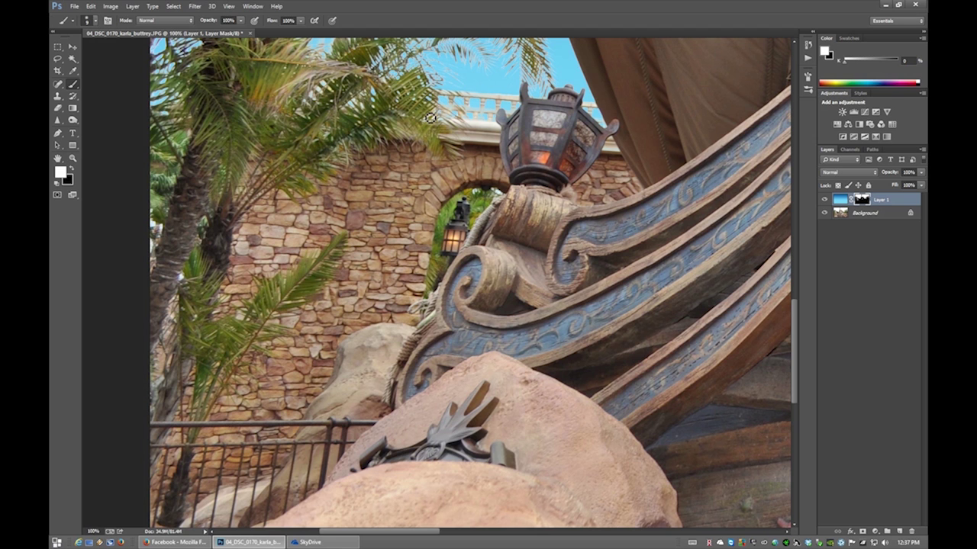
click(72, 158)
right_click(219, 185)
click(233, 190)
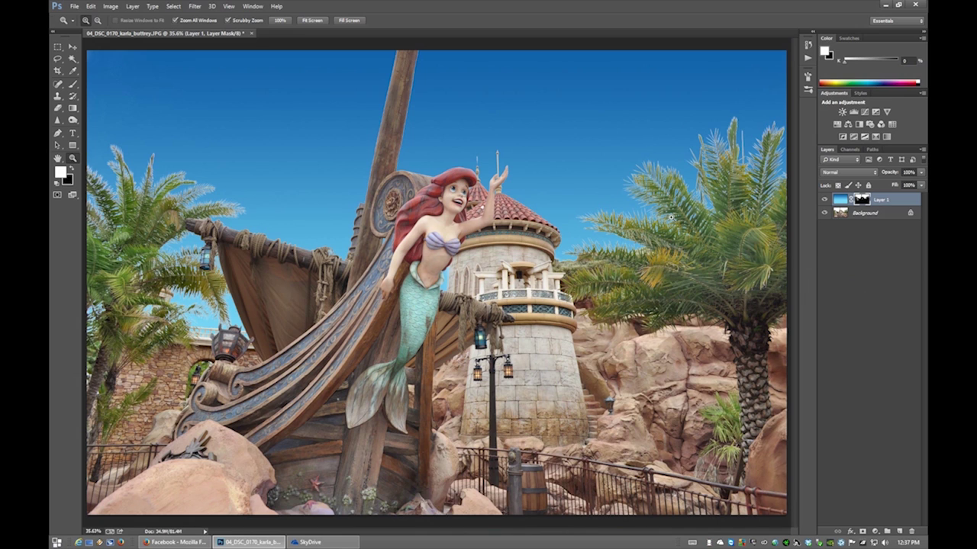
Step: Choose the 485 px cloud preset for the Brush tool and enlarge it to 2000 px
right_click(527, 189)
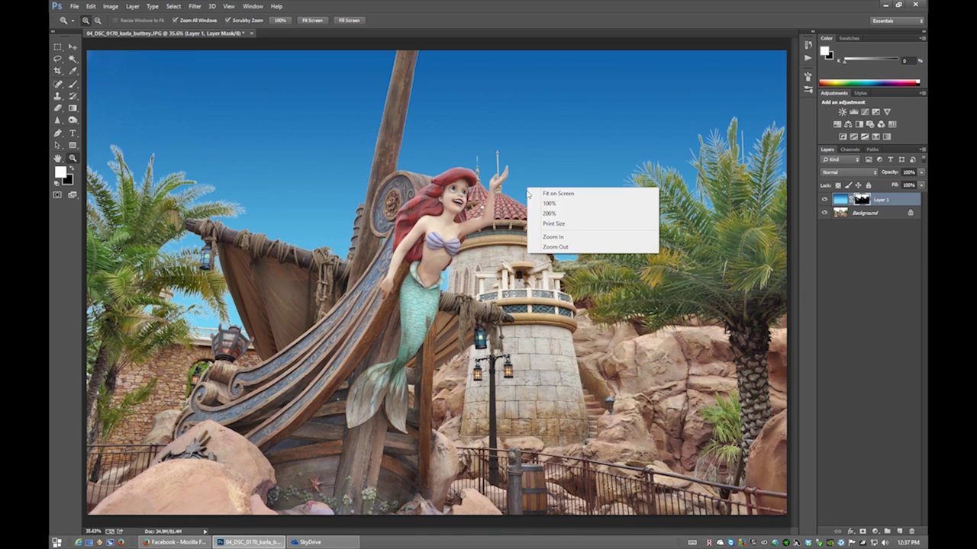
click(560, 248)
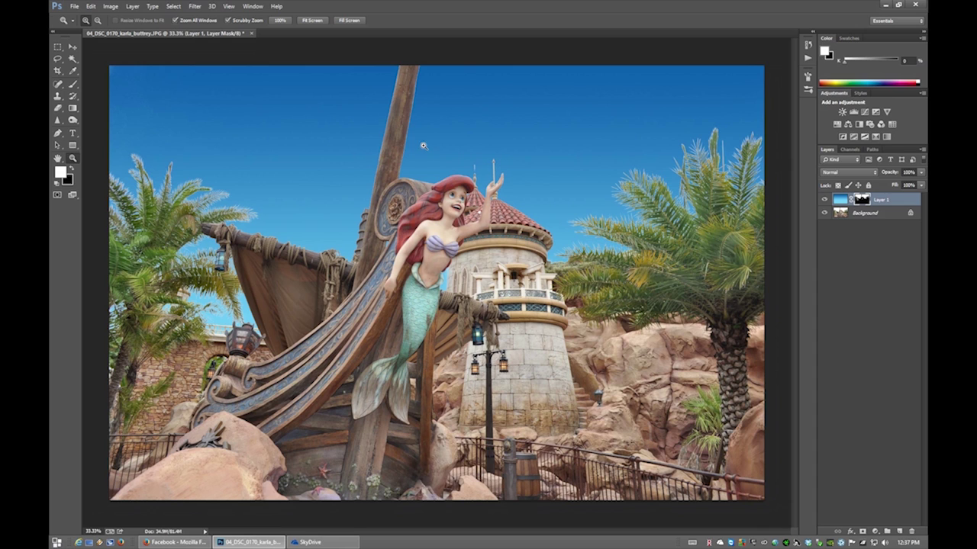
click(74, 85)
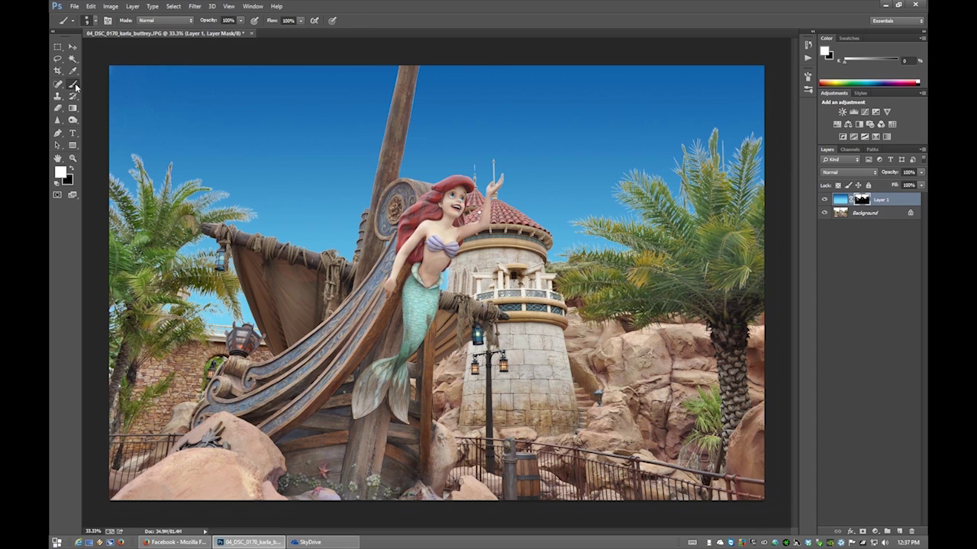
click(95, 21)
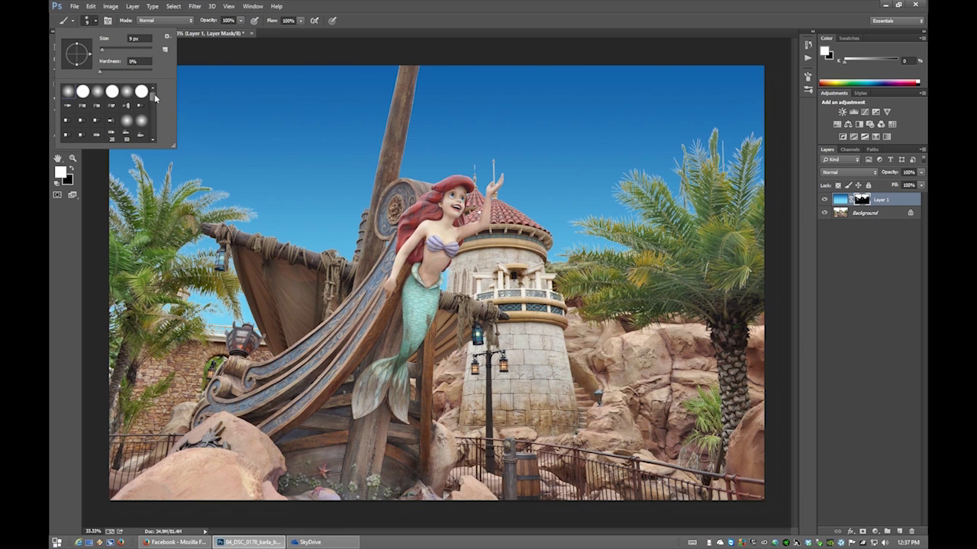
drag(152, 100, 152, 135)
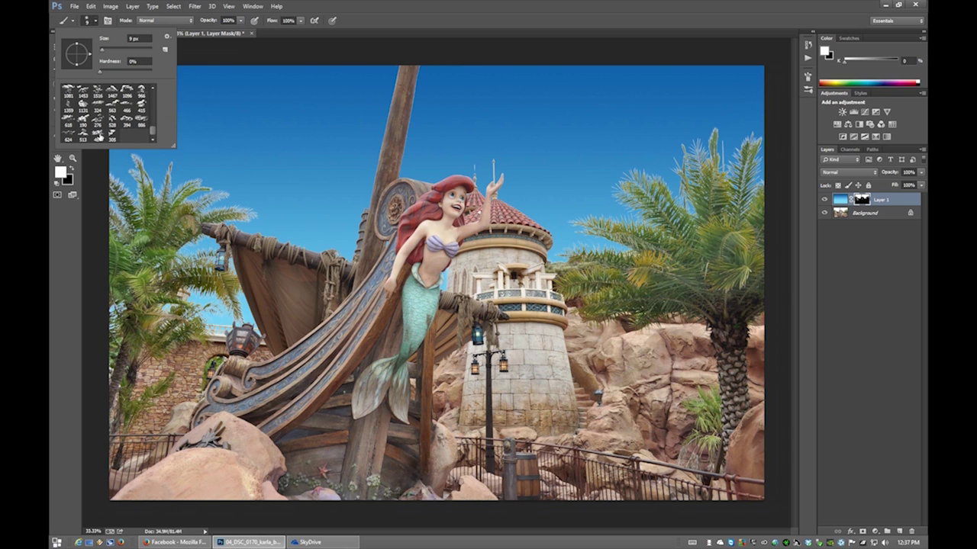
click(110, 6)
key(Escape)
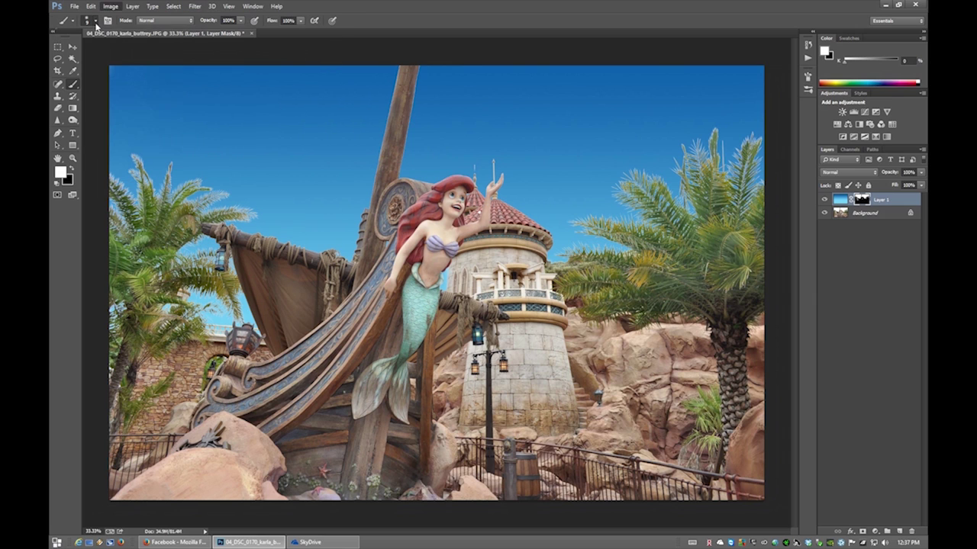
click(93, 21)
click(98, 138)
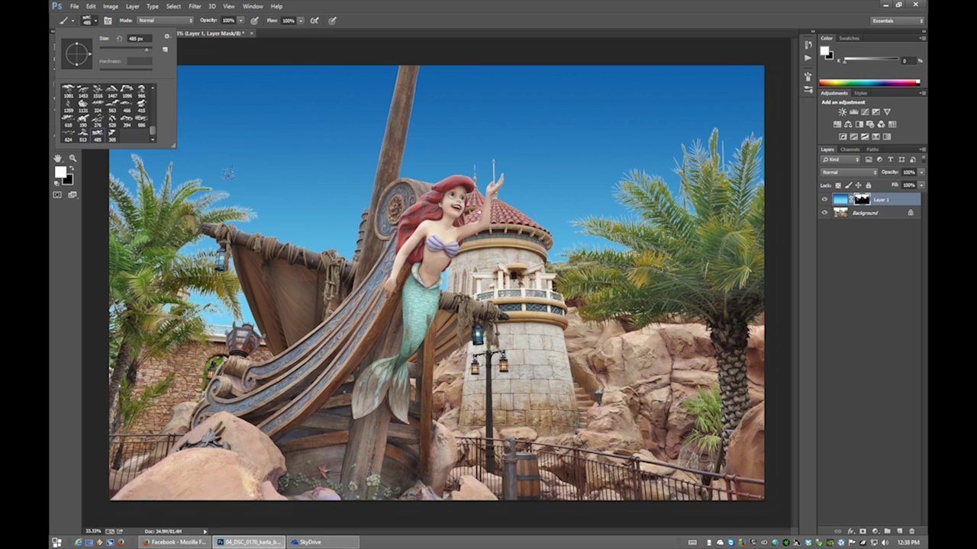
click(360, 29)
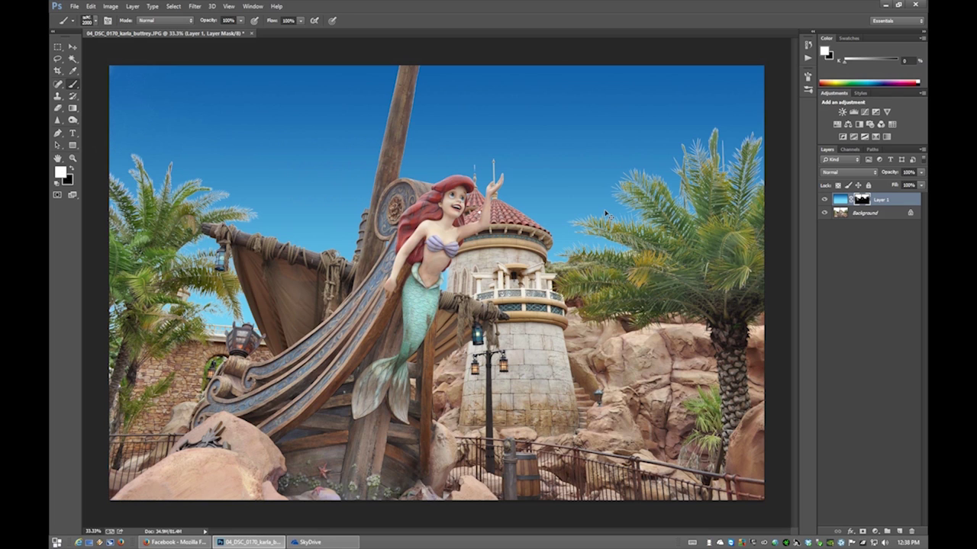
Step: Add a new layer, stamp a white cloud left of the mast within Layer 1's mask selection, deselect, and compare with the cloud hidden
key(ctrl+shift+n)
key(Return)
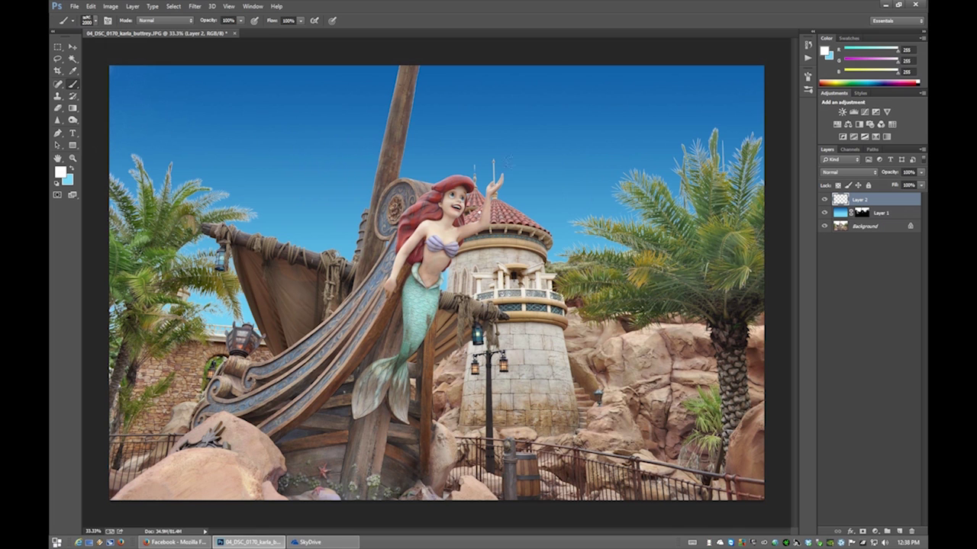
ctrl+click(863, 216)
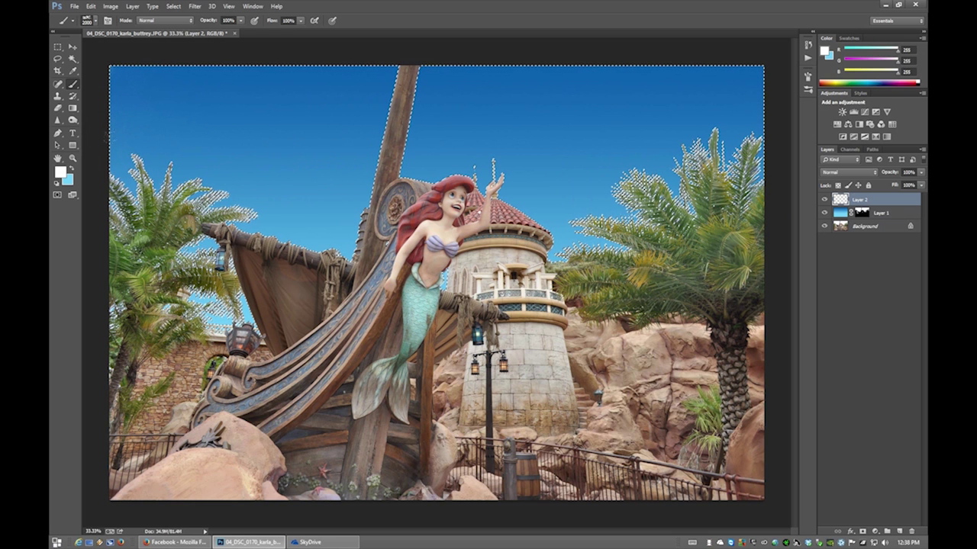
click(237, 183)
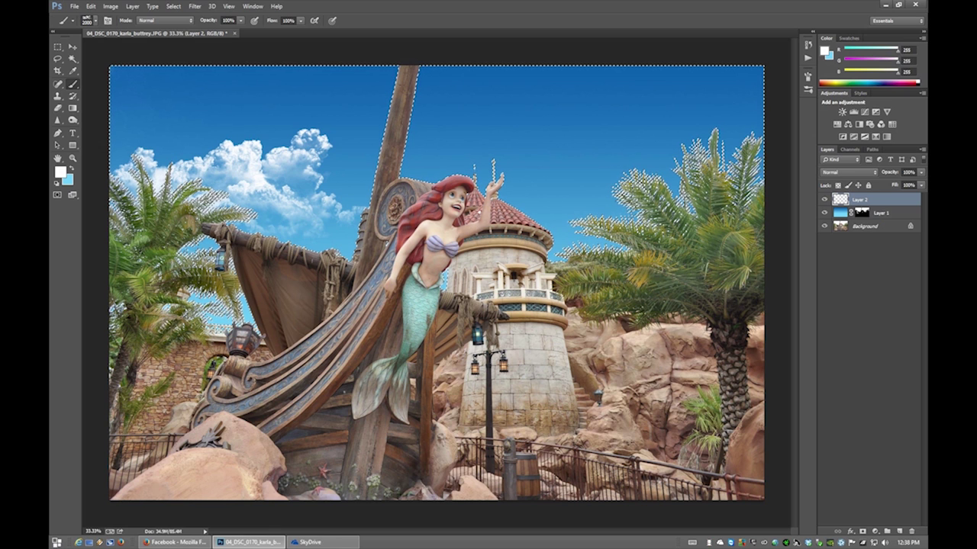
key(m)
key(ctrl+d)
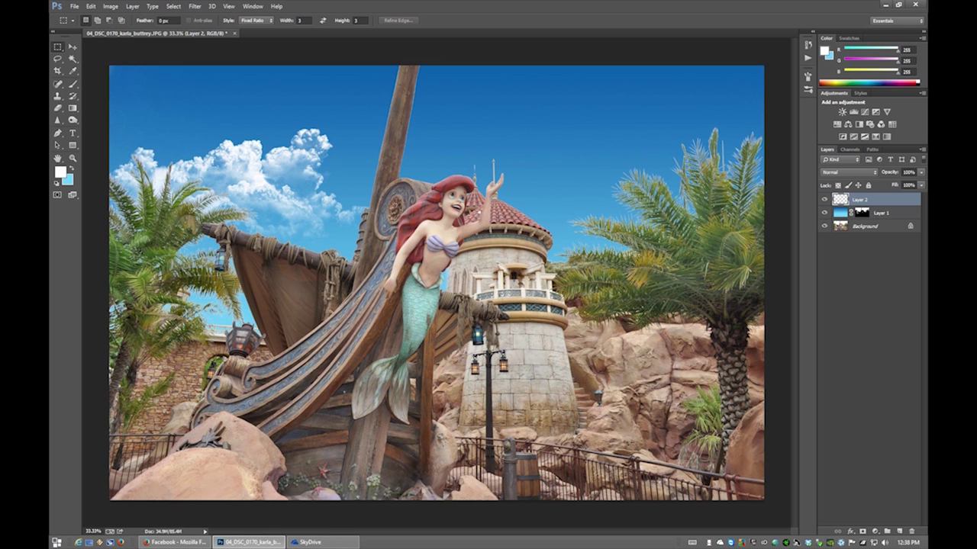
click(824, 199)
click(824, 200)
Step: Choose the 513 px cloud preset for the Brush tool and enlarge it to 2400 px
click(72, 84)
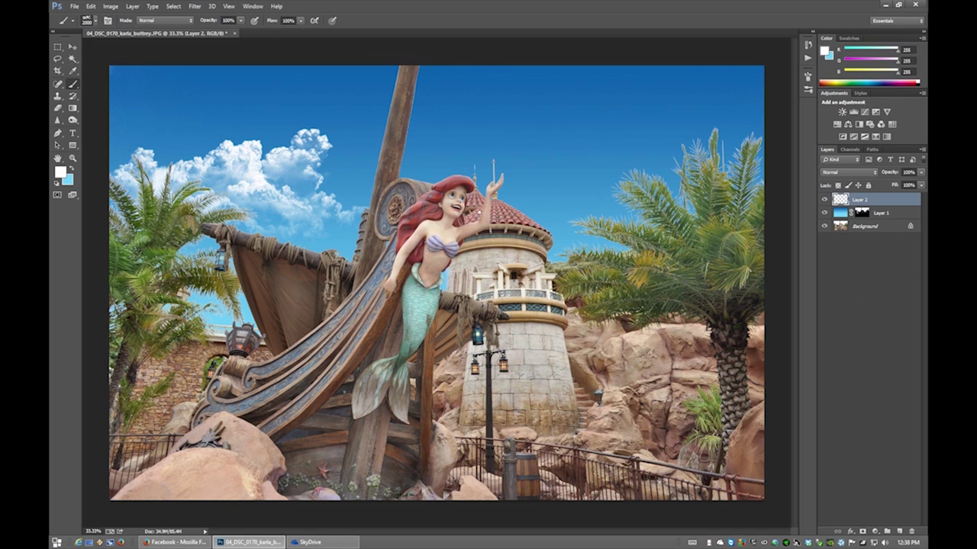
click(90, 20)
click(83, 136)
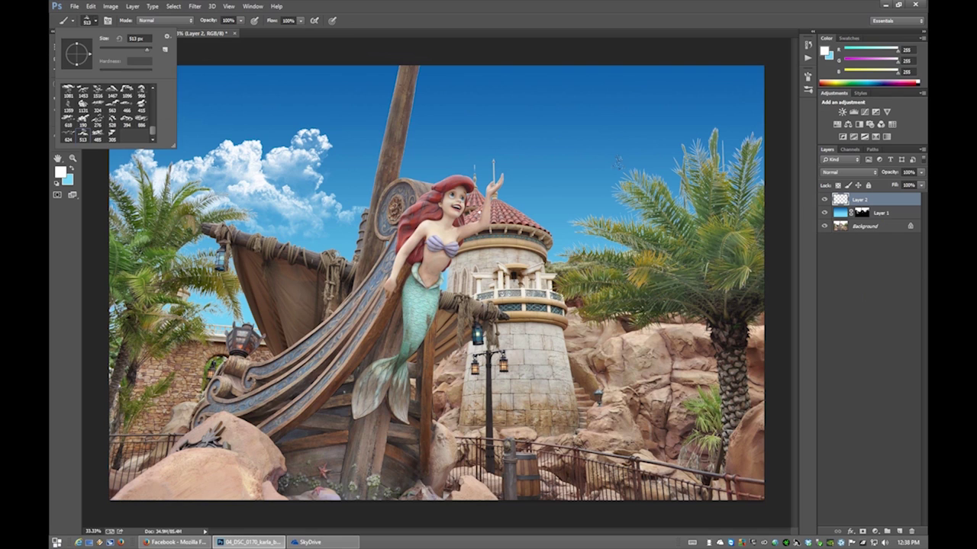
click(604, 105)
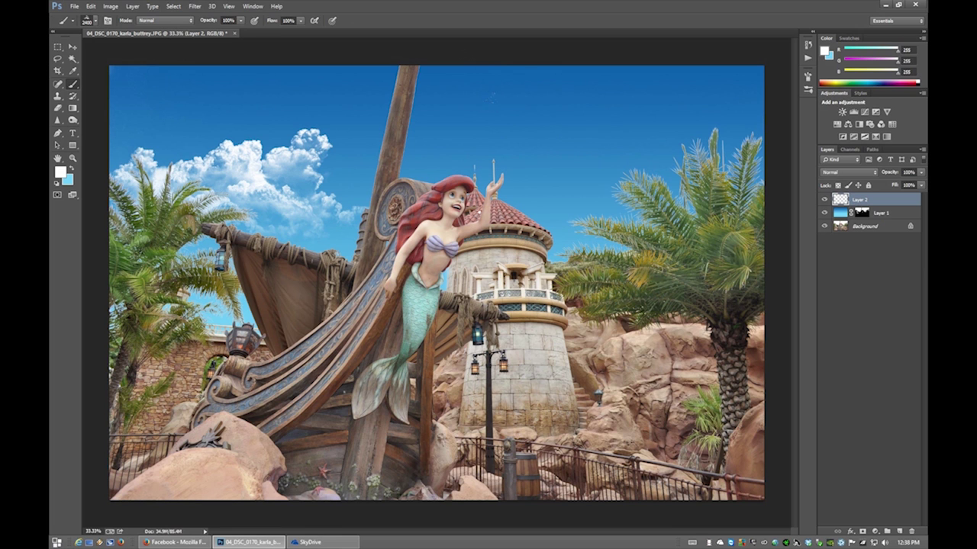
Step: Stamp a white cloud across the sky between the tower and the right palm within Layer 1's mask selection, and deselect
ctrl+click(862, 213)
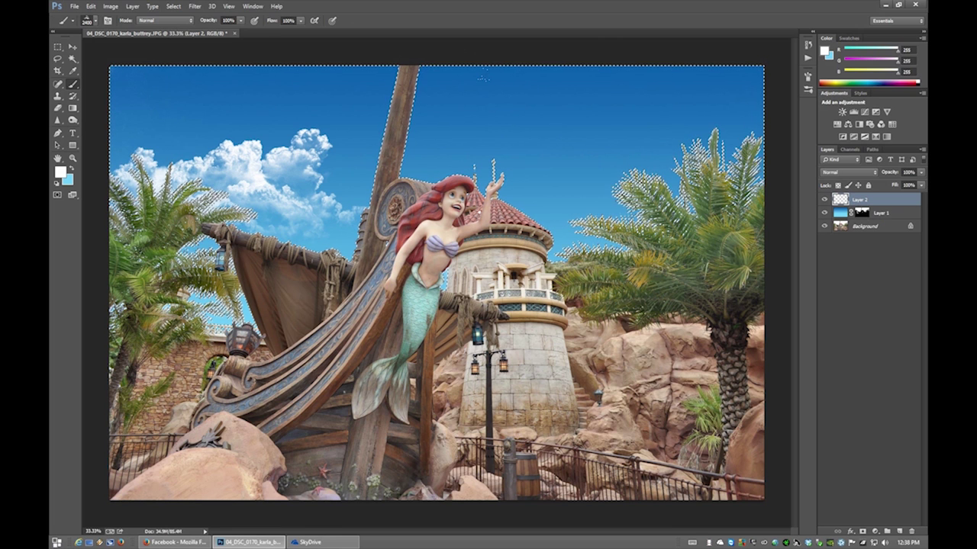
click(664, 145)
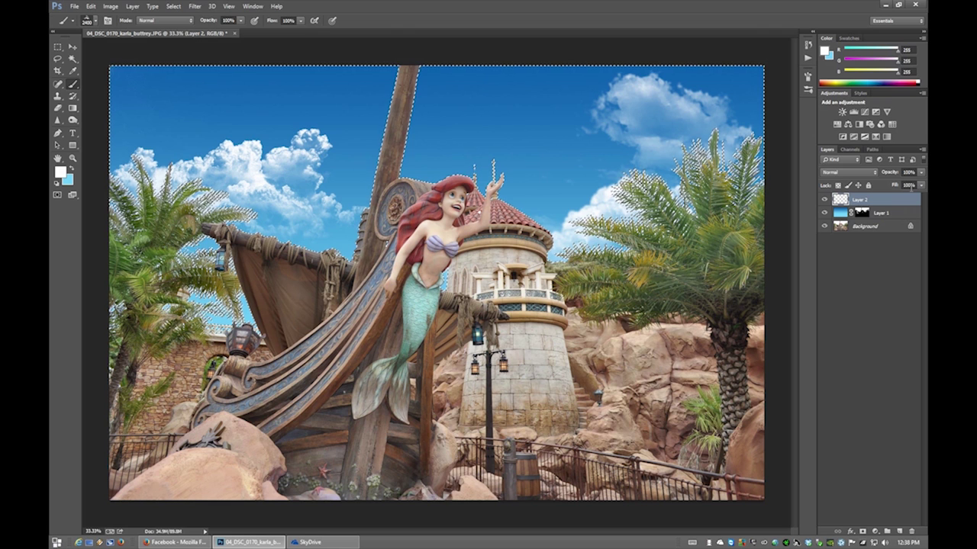
click(58, 47)
click(224, 76)
click(348, 92)
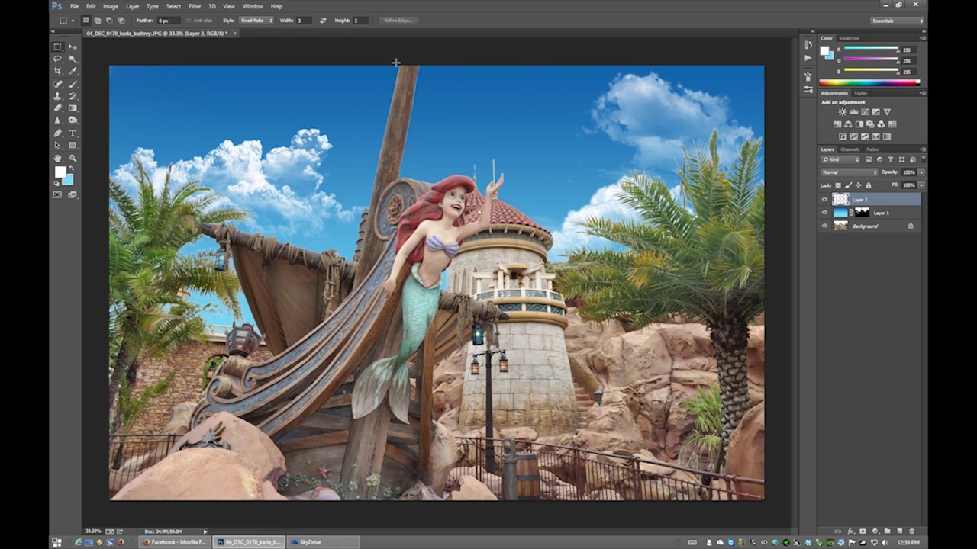
Step: Load Layer 1's mask as a selection and try stamping the 190 px cloud preset, enlarged to 1700 px, above the mermaid
click(74, 84)
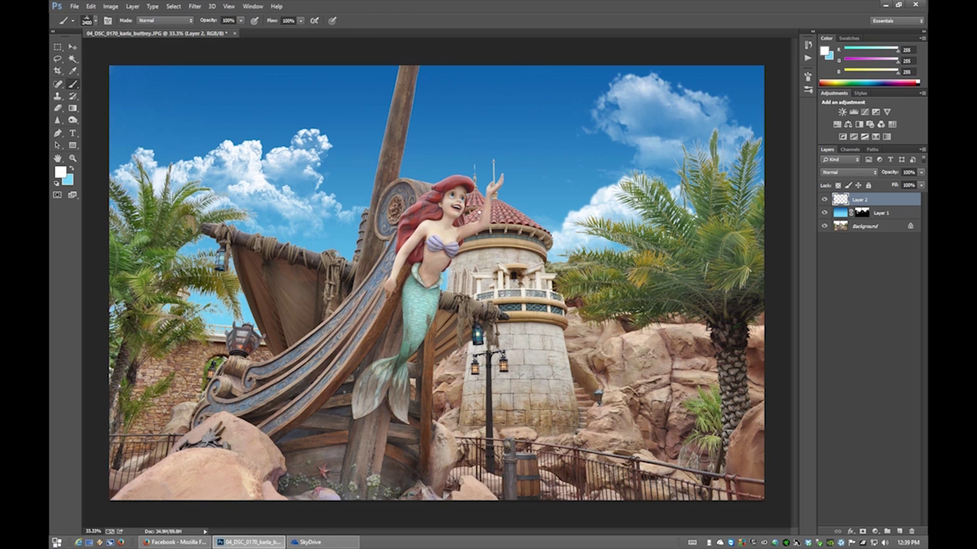
click(92, 20)
click(85, 118)
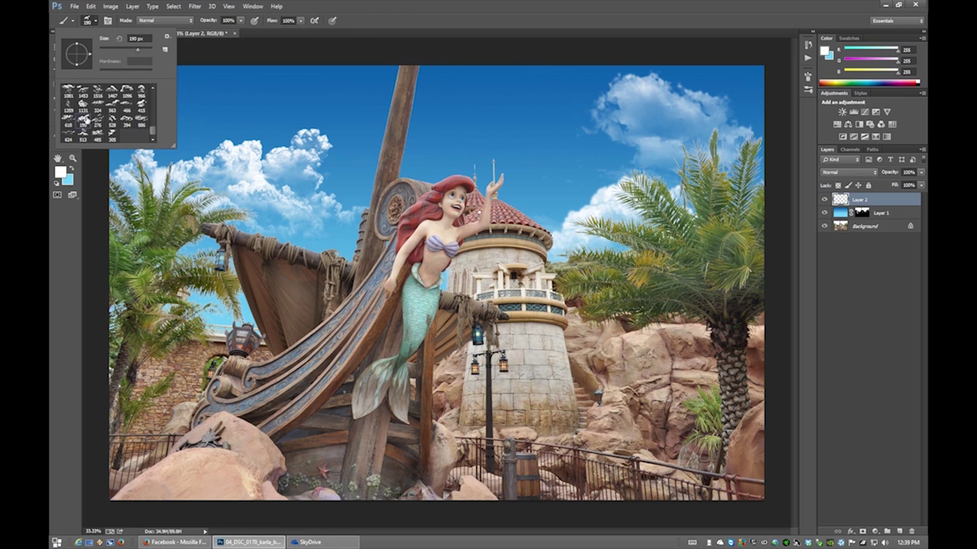
click(541, 3)
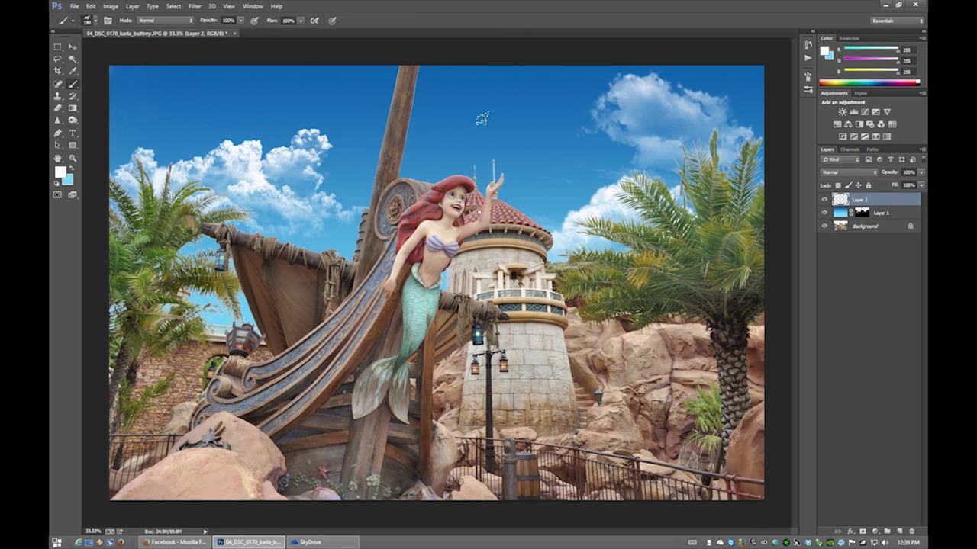
ctrl+click(862, 213)
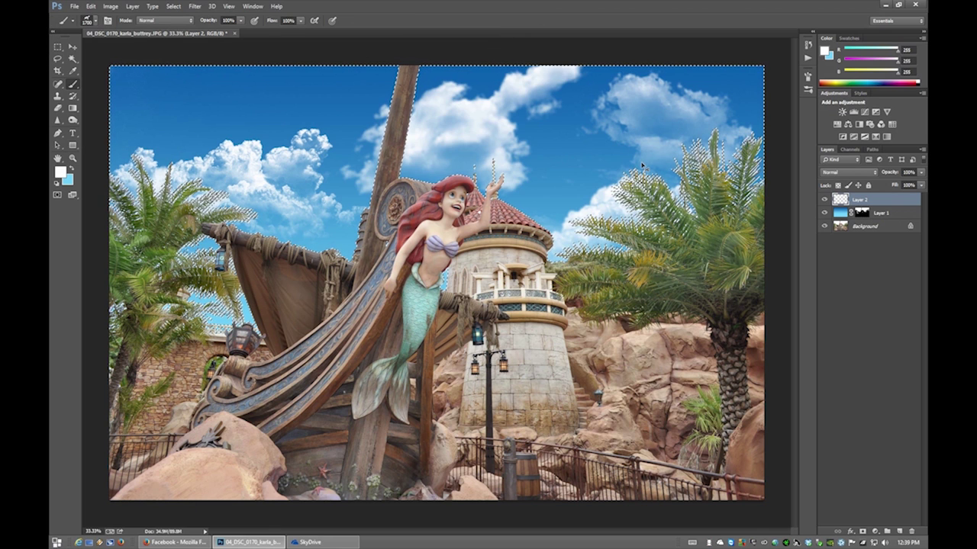
Step: Choose the 1131 px cloud preset, stamp a cloud between the mast and the tower inside the sky selection, and deselect
click(95, 23)
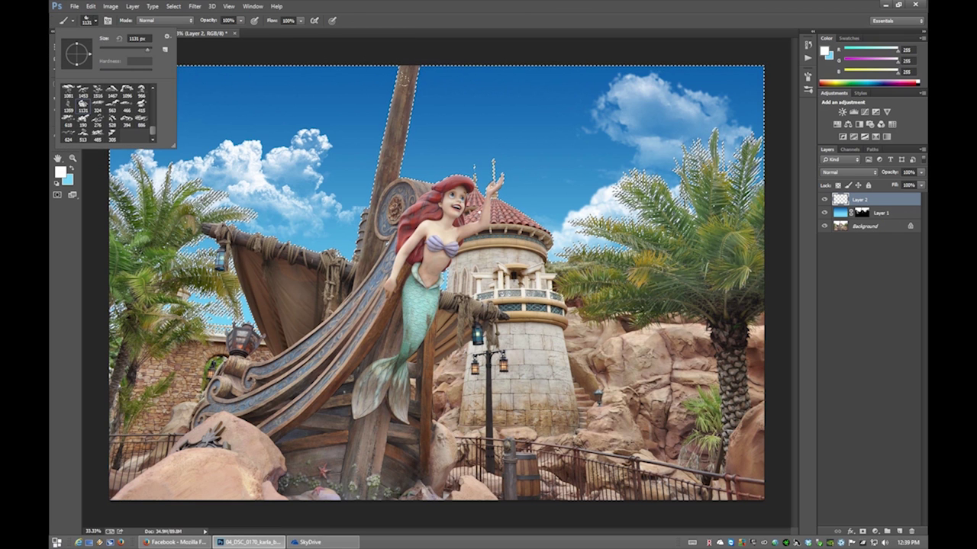
key(Return)
click(473, 135)
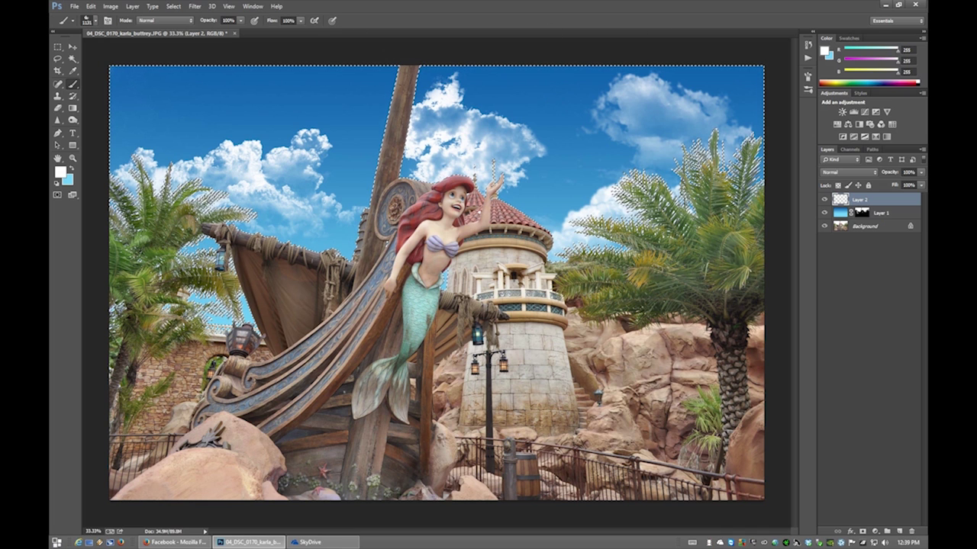
key(m)
key(ctrl+d)
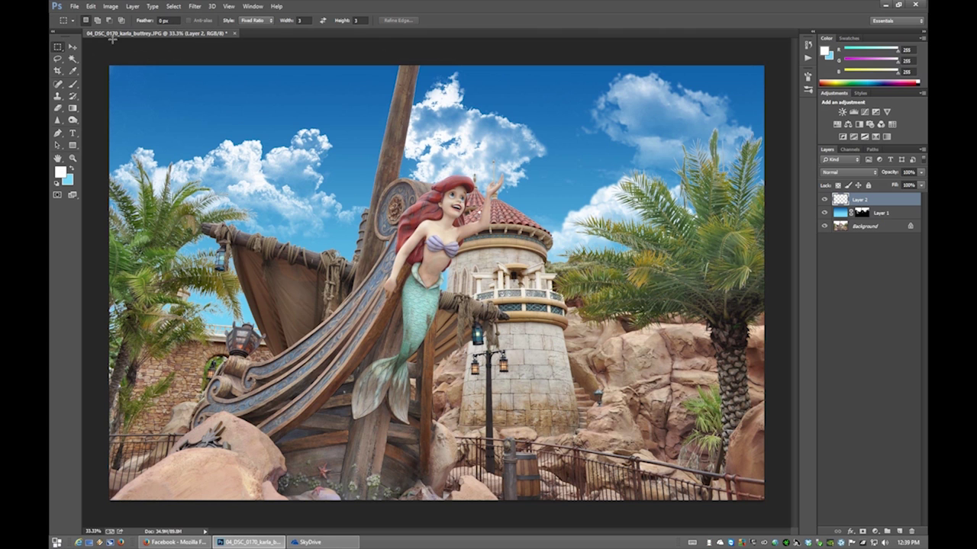
Step: Stamp the 1131 px cloud low in the sky behind the left palm and lantern within Layer 1's mask selection, and deselect
ctrl+click(860, 213)
key(b)
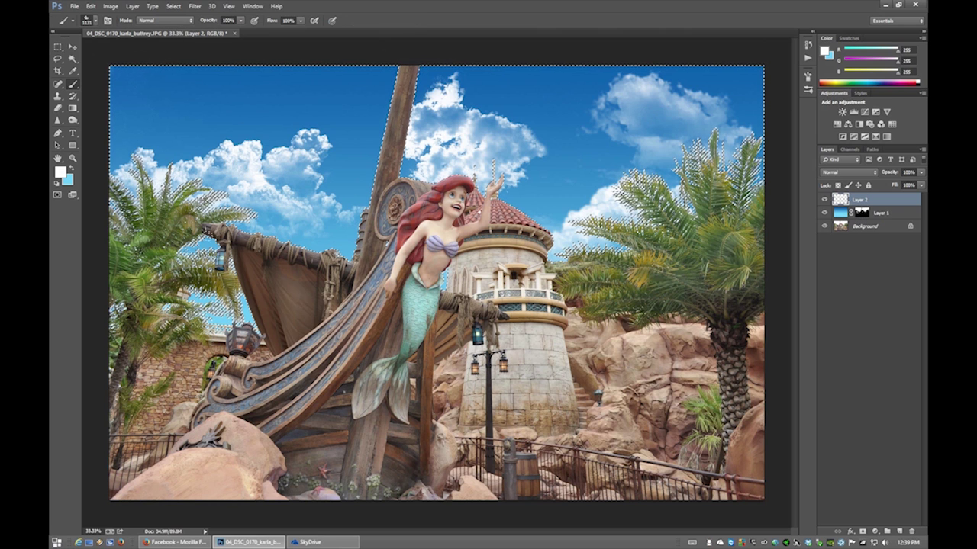
click(60, 51)
click(220, 272)
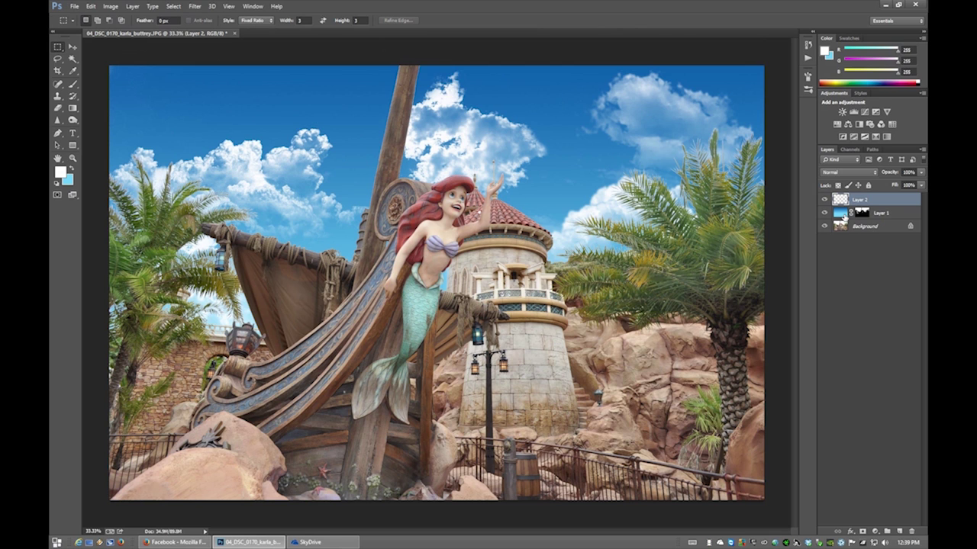
Step: Hide and reshow Layer 1 and Layer 2 together to compare the new sky with the original, and review the whole image at 25%
shift+click(845, 216)
click(824, 214)
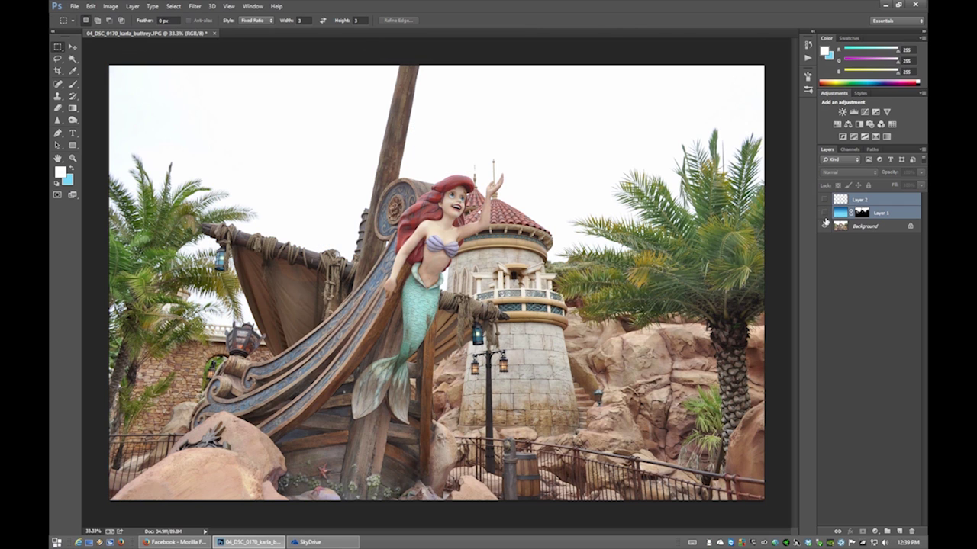
click(824, 213)
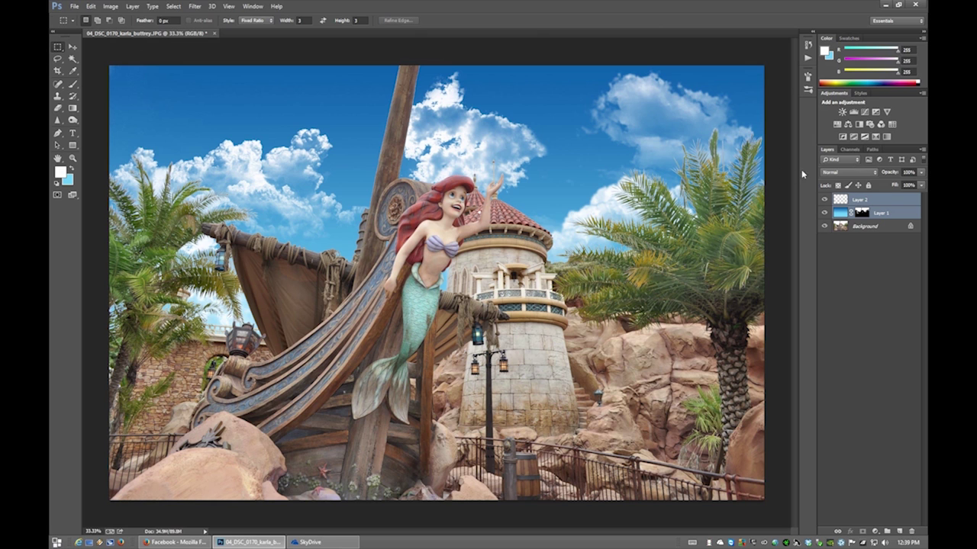
click(73, 158)
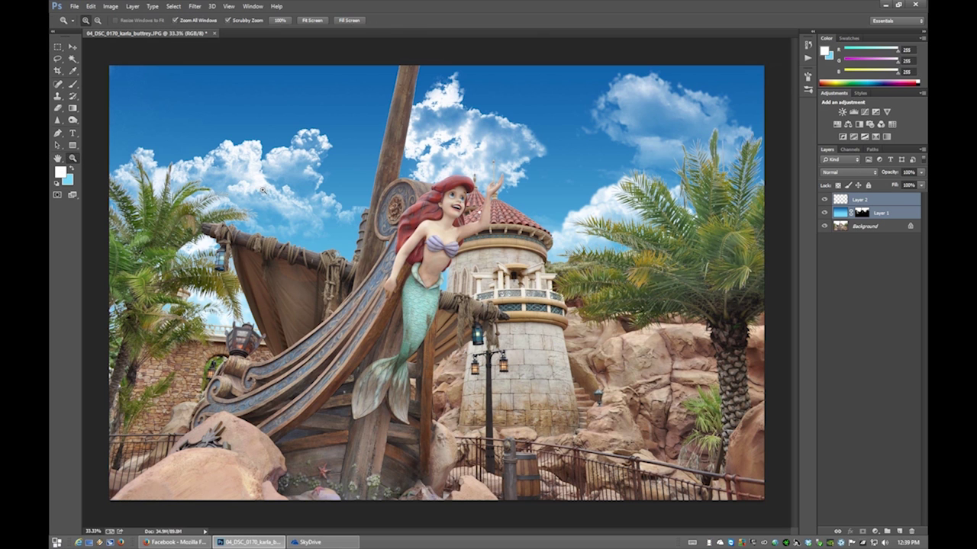
right_click(375, 209)
click(403, 269)
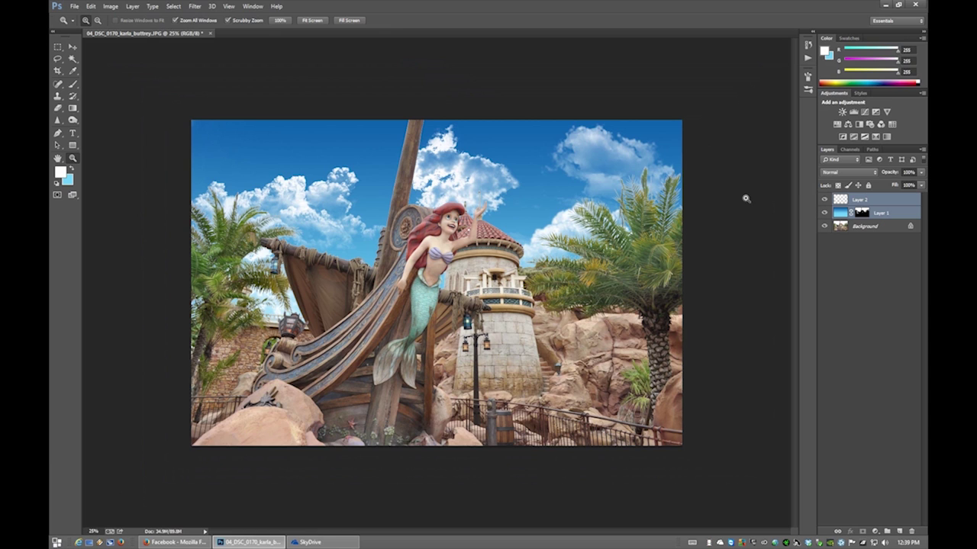
Step: Add a Curves adjustment that raises the red channel from input 104 to output 136, and invert its mask to black
click(865, 112)
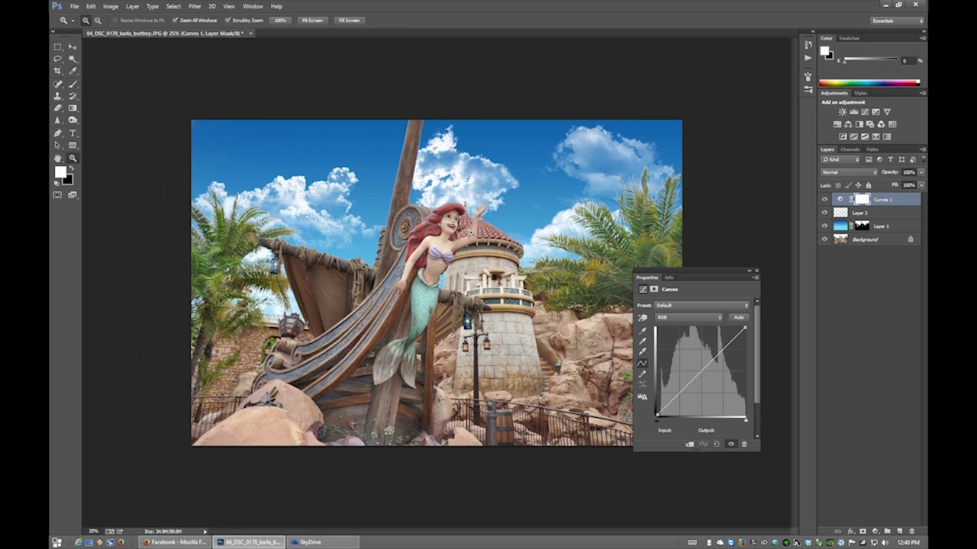
click(683, 319)
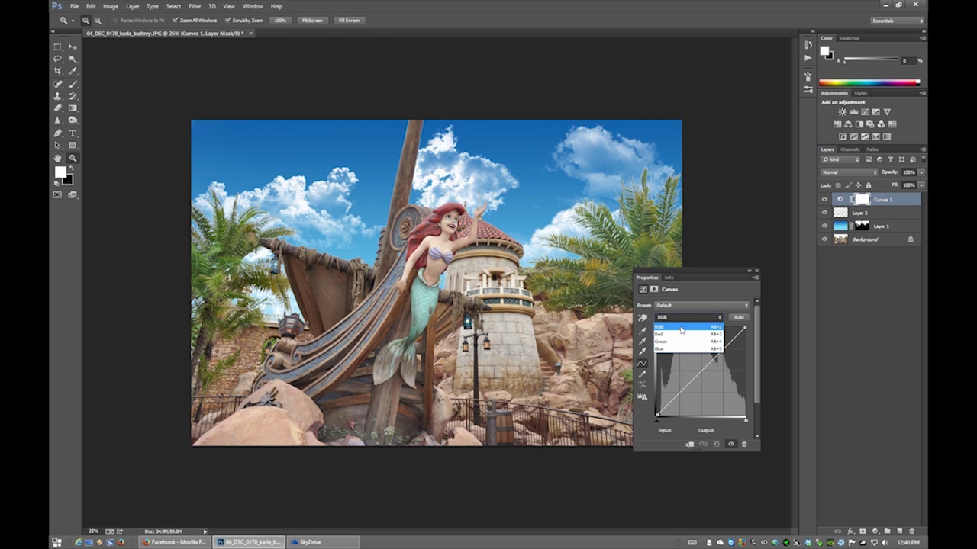
click(681, 335)
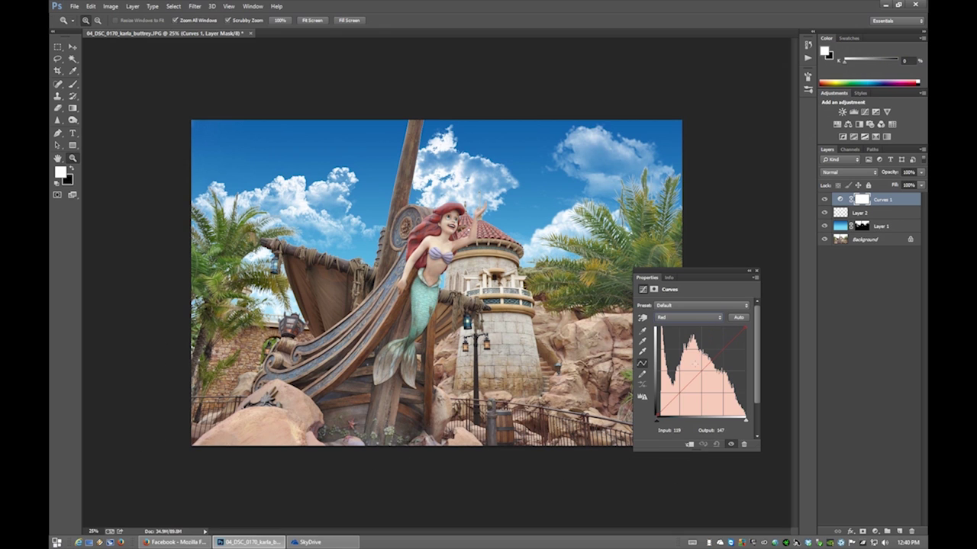
drag(696, 374, 693, 368)
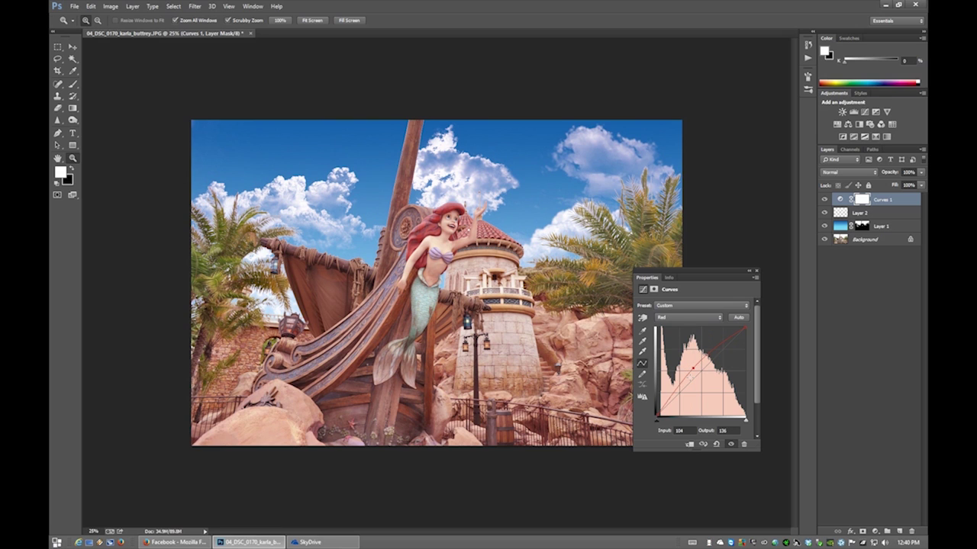
key(ctrl+i)
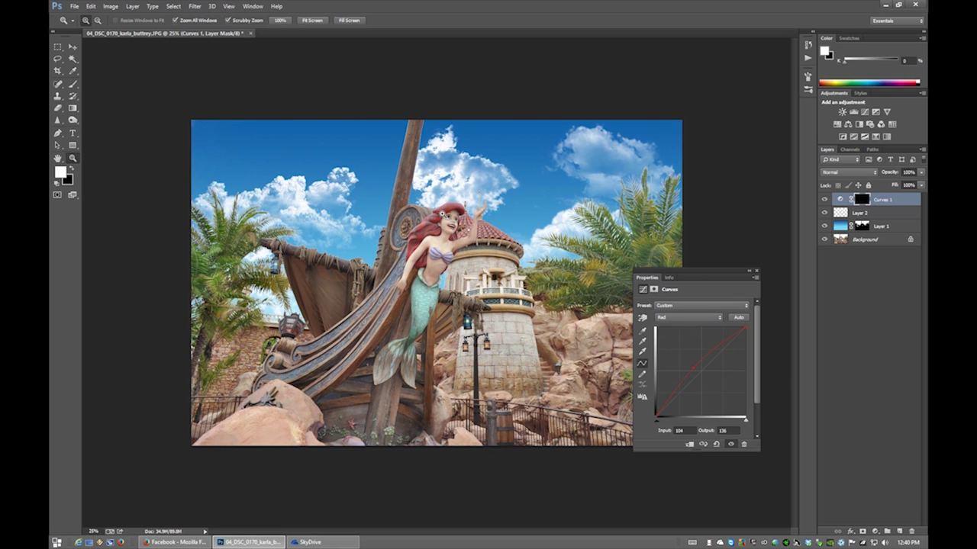
Step: Choose a plain round brush preset and paint white on the red-channel Curves mask over the mermaid's hair
key(b)
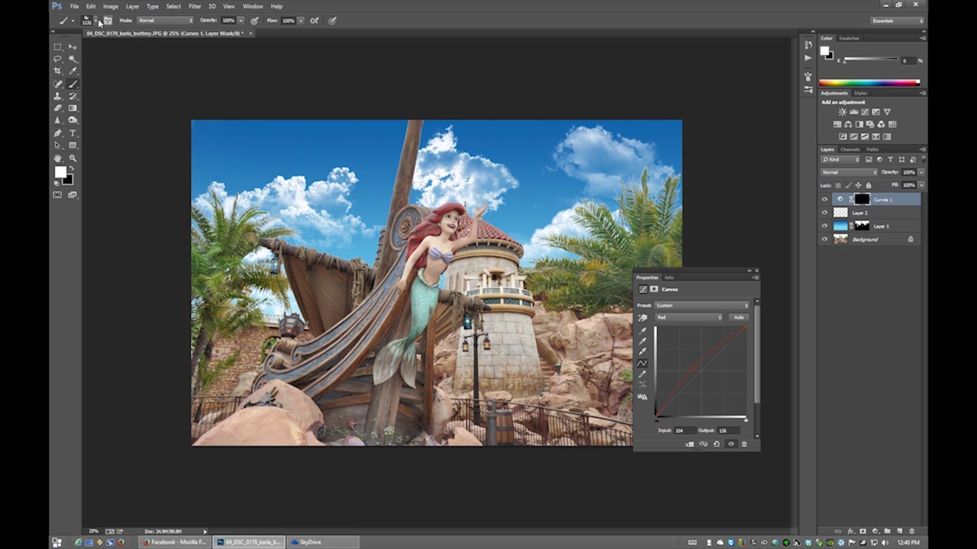
click(94, 20)
scroll(153, 128, up, 6)
click(67, 91)
key(Return)
scroll(432, 227, up, 5)
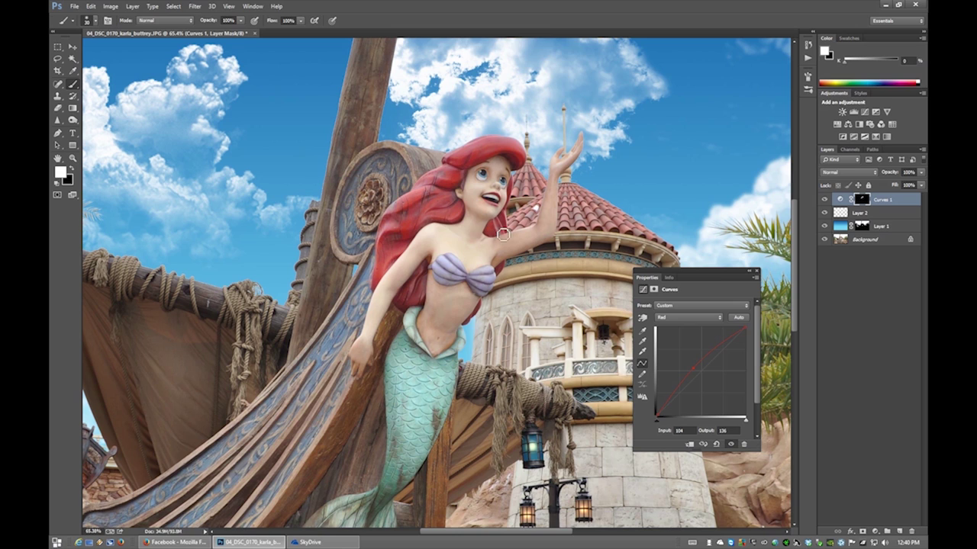
Step: Refine the Curves mask along the hair beside the raised arm and waist in white, using brush sizes of 10 px and 40 px
key(x)
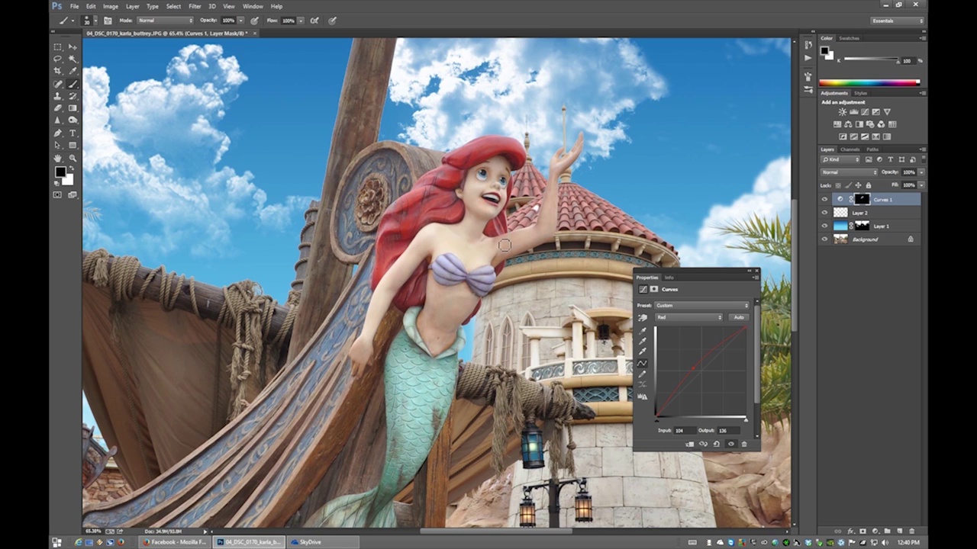
key(x)
key(bracketleft)
key(bracketleft)
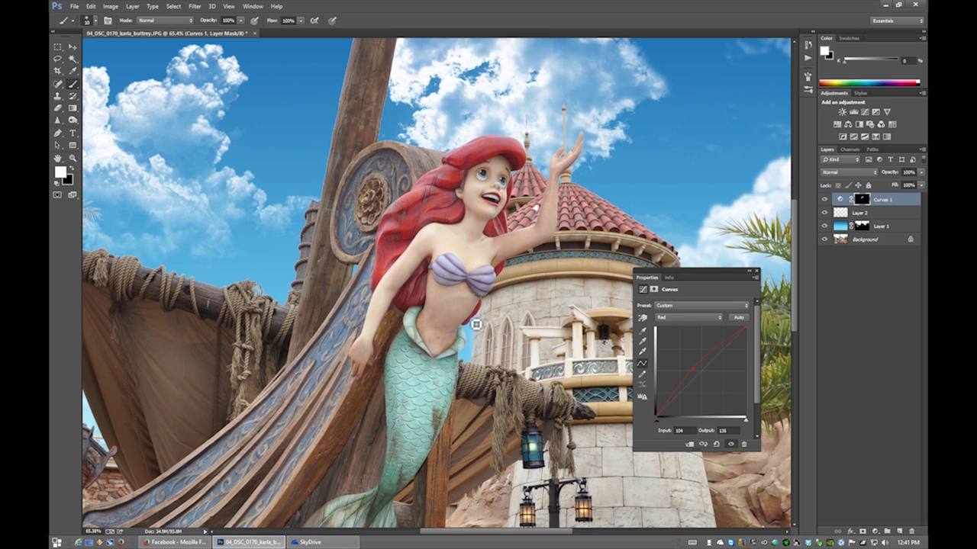
key(bracketright)
key(bracketright)
key(bracketright)
key(bracketright)
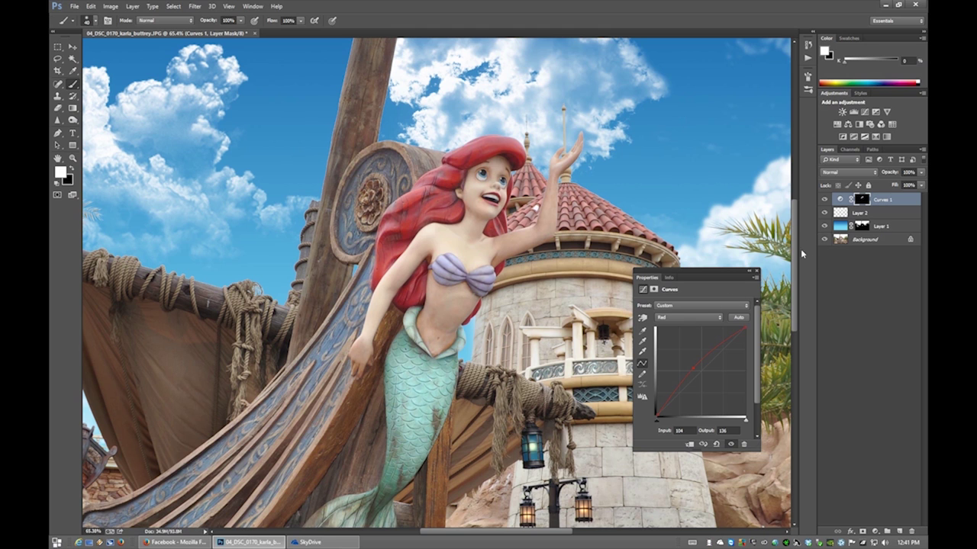
Step: Add a second Curves adjustment that raises the green channel from input 109 to output 145, and invert its mask to black
scroll(796, 248, down, 3)
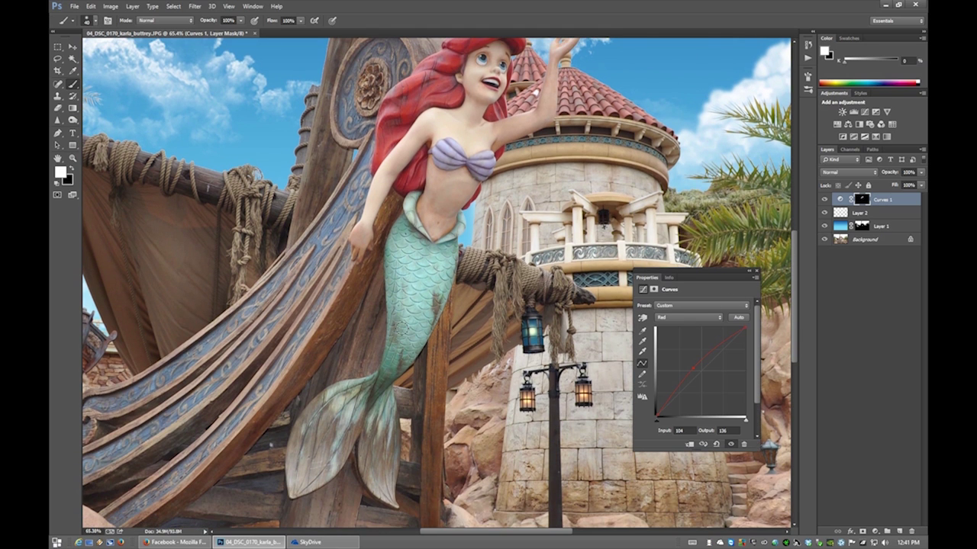
click(866, 112)
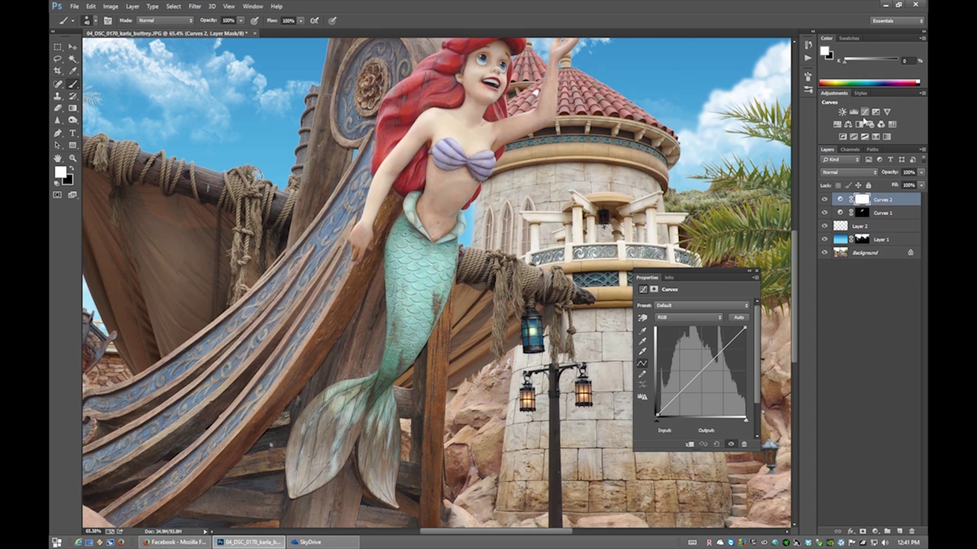
click(692, 325)
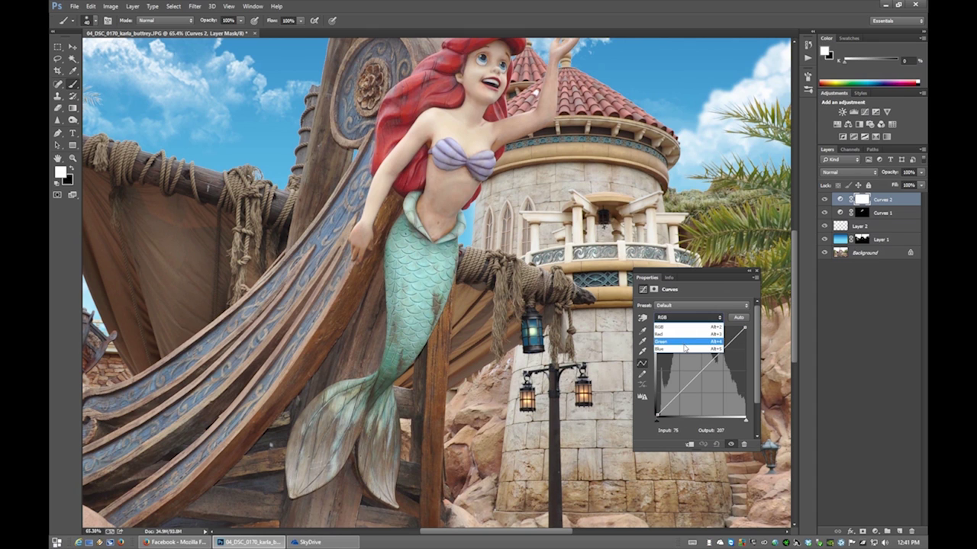
click(686, 343)
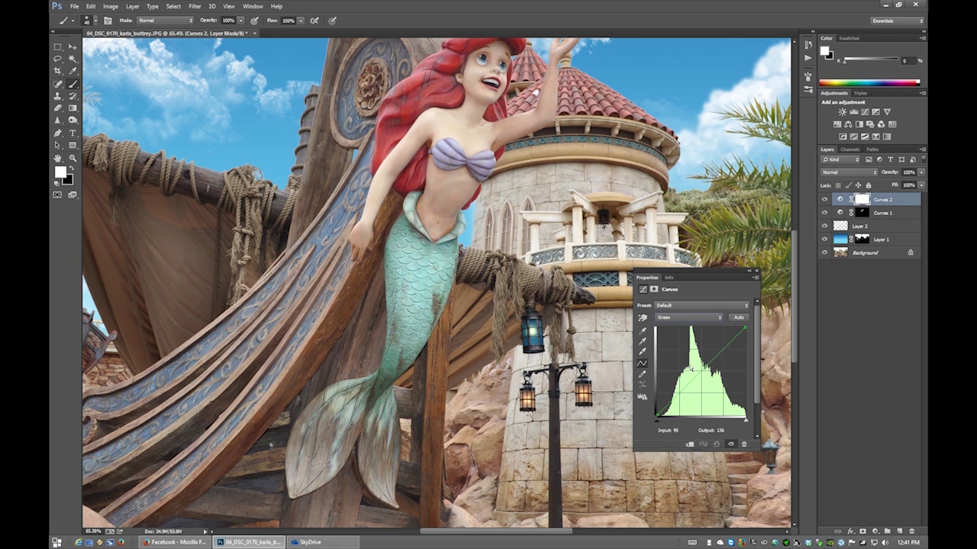
drag(697, 380, 696, 364)
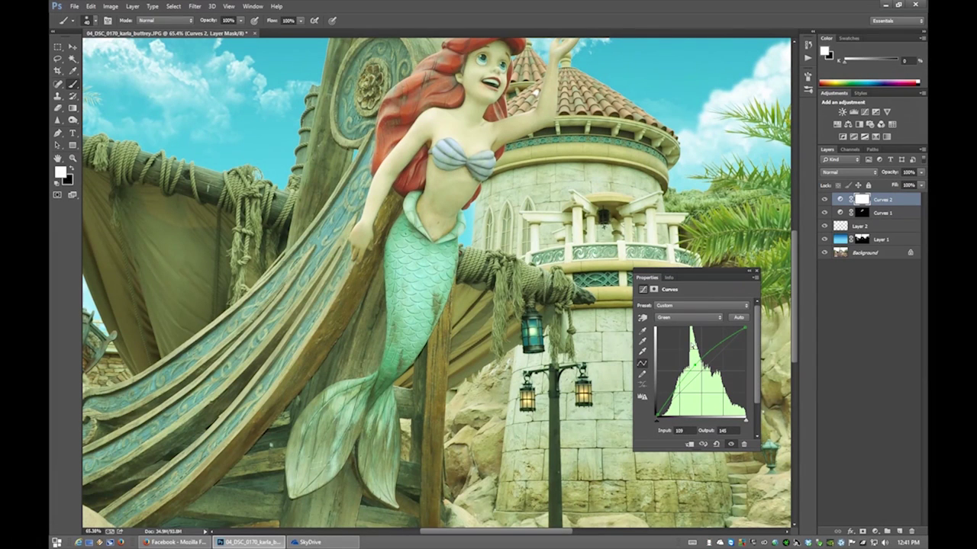
key(ctrl+i)
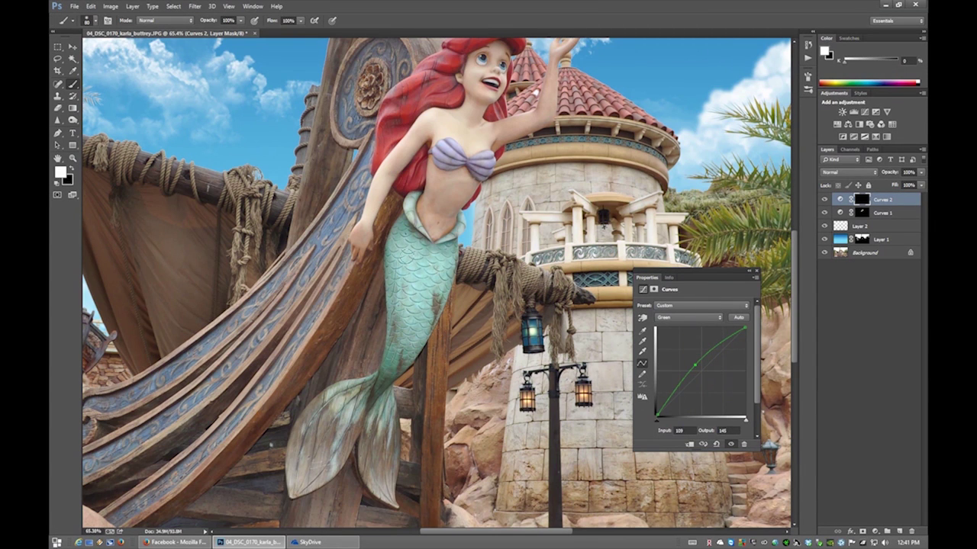
Step: Paint white on the green-channel Curves mask over the mermaid's tail, its waistband and the inner parts of the fins
mouse_move(409, 248)
mouse_down()
mouse_move(397, 271)
mouse_move(405, 226)
mouse_move(388, 259)
mouse_move(405, 309)
mouse_move(422, 259)
mouse_move(441, 244)
mouse_move(448, 282)
mouse_move(404, 359)
mouse_move(401, 290)
mouse_move(380, 393)
mouse_move(374, 386)
mouse_move(387, 428)
mouse_move(390, 409)
mouse_move(388, 436)
mouse_move(372, 414)
mouse_move(345, 431)
mouse_move(338, 463)
mouse_up()
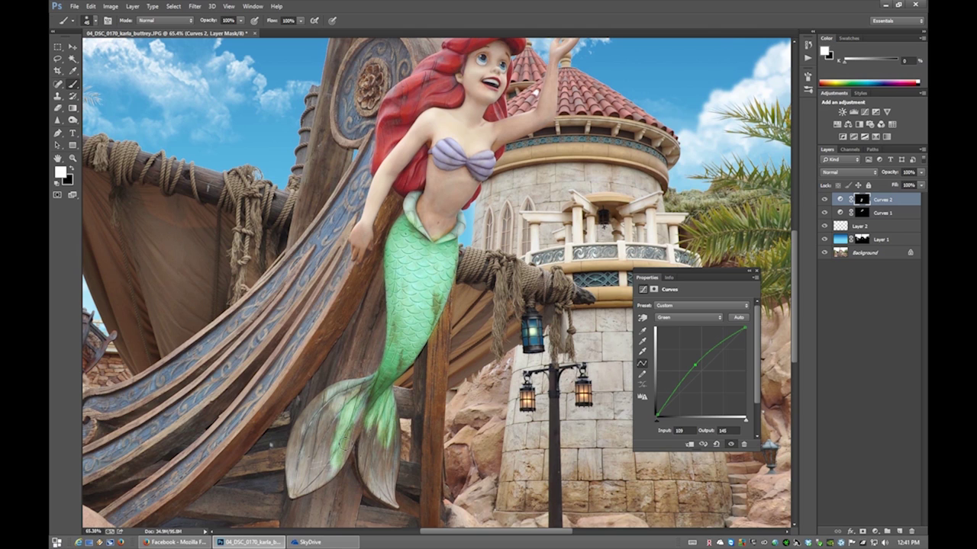
mouse_move(359, 397)
mouse_down()
mouse_move(334, 391)
mouse_move(358, 386)
mouse_up()
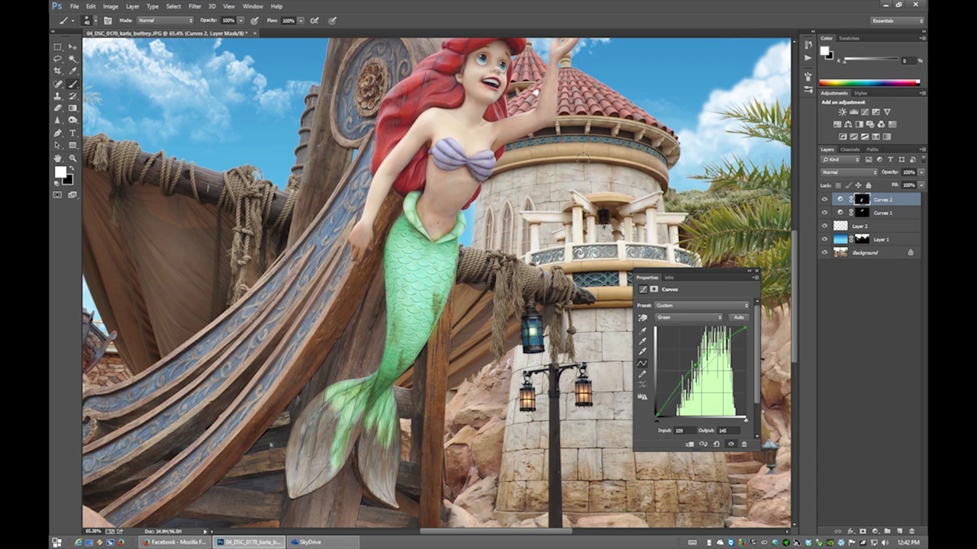
Step: Lower the tail's green Curves adjustment to 61% opacity and compare the image with and without it
scroll(592, 195, down, 1)
scroll(592, 195, down, 3)
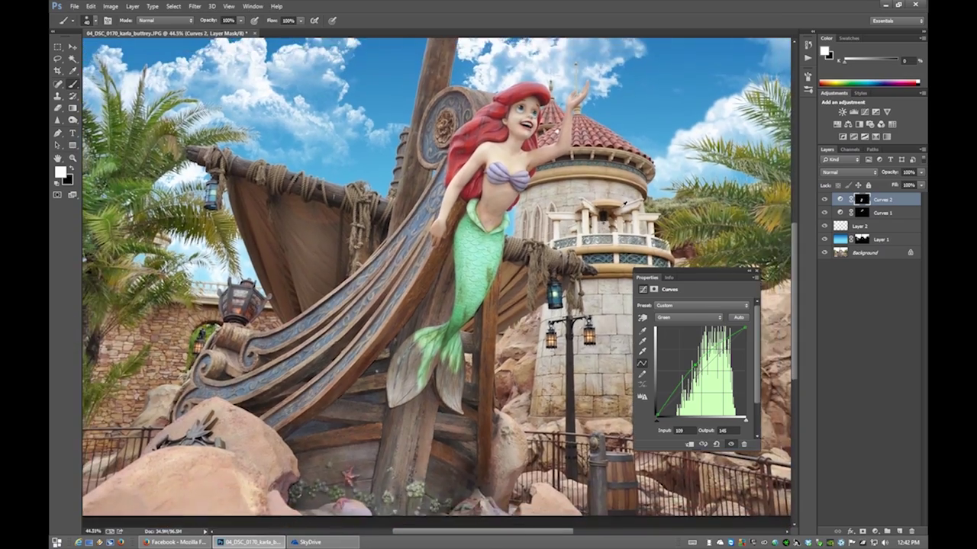
scroll(746, 259, down, 3)
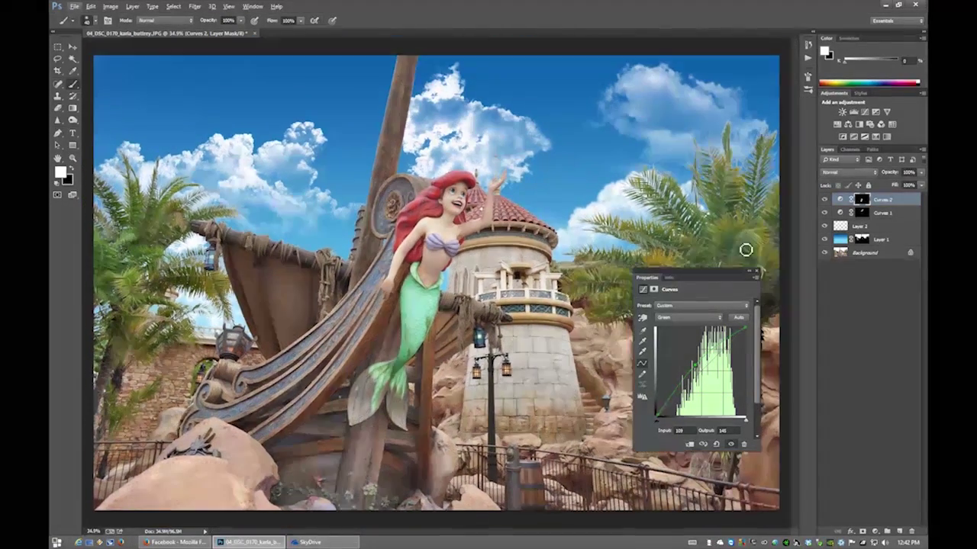
click(921, 173)
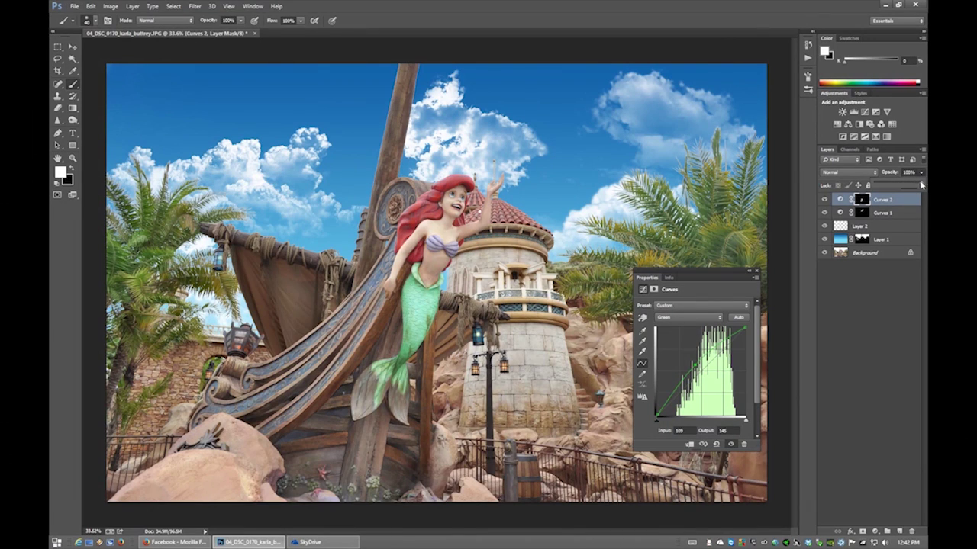
drag(922, 186, 914, 186)
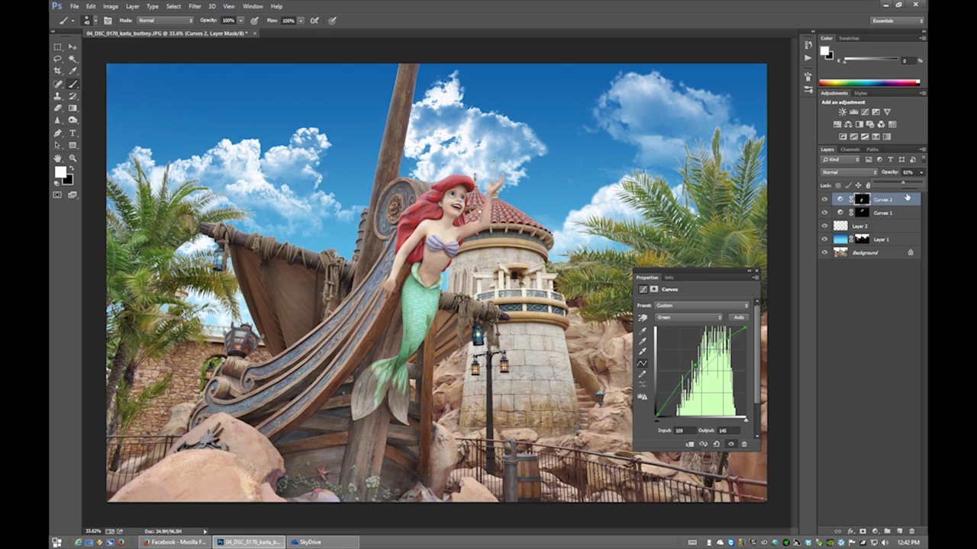
click(823, 200)
click(823, 200)
click(823, 200)
click(757, 272)
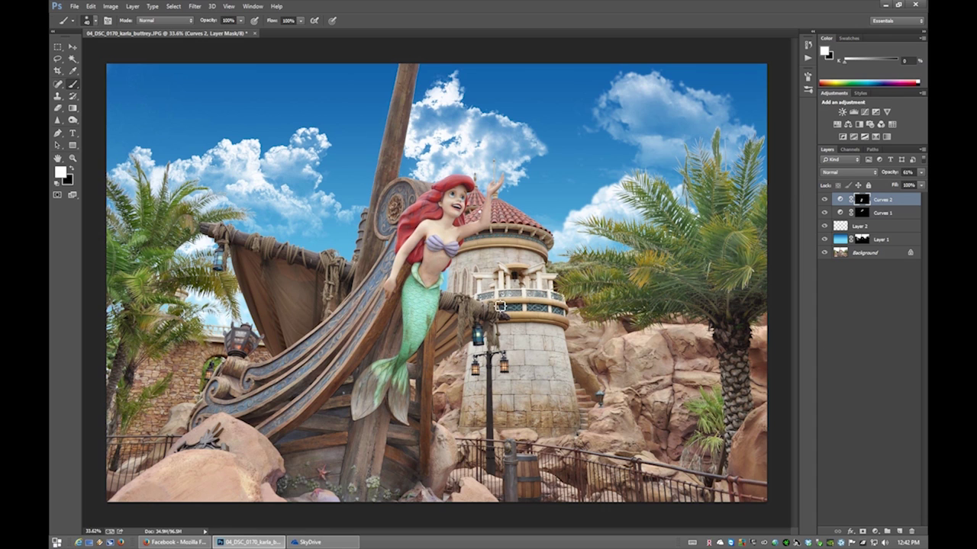
Step: Add a Hue/Saturation adjustment that slightly raises the saturation, and invert its mask to black
click(839, 130)
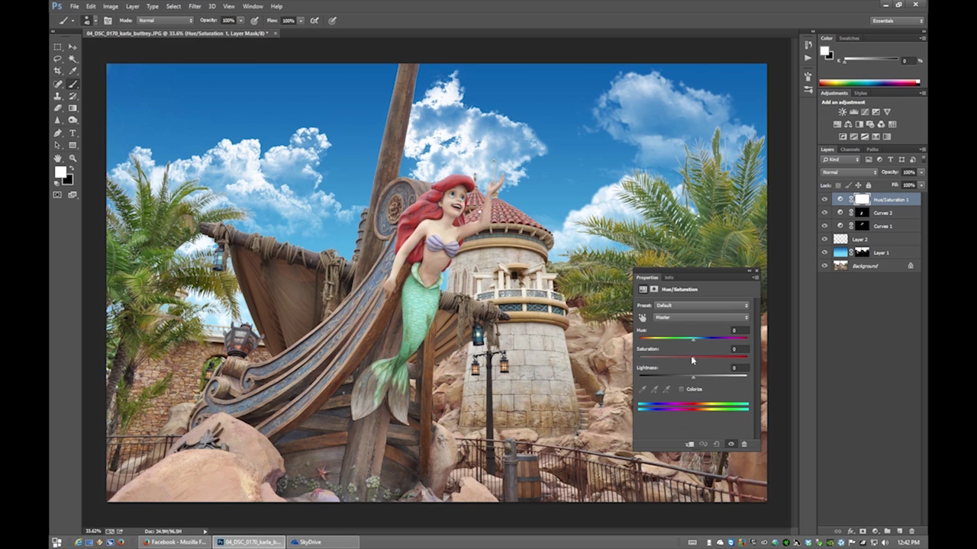
drag(693, 362, 699, 361)
key(ctrl+i)
Step: Paint white on the Hue/Saturation mask over the mermaid's tail and hair, adjusting the brush size as needed
key(bracketright)
key(bracketright)
key(bracketright)
mouse_move(427, 311)
mouse_down()
mouse_move(439, 309)
mouse_move(418, 350)
mouse_up()
drag(444, 189, 467, 190)
key(bracketleft)
key(bracketleft)
click(756, 272)
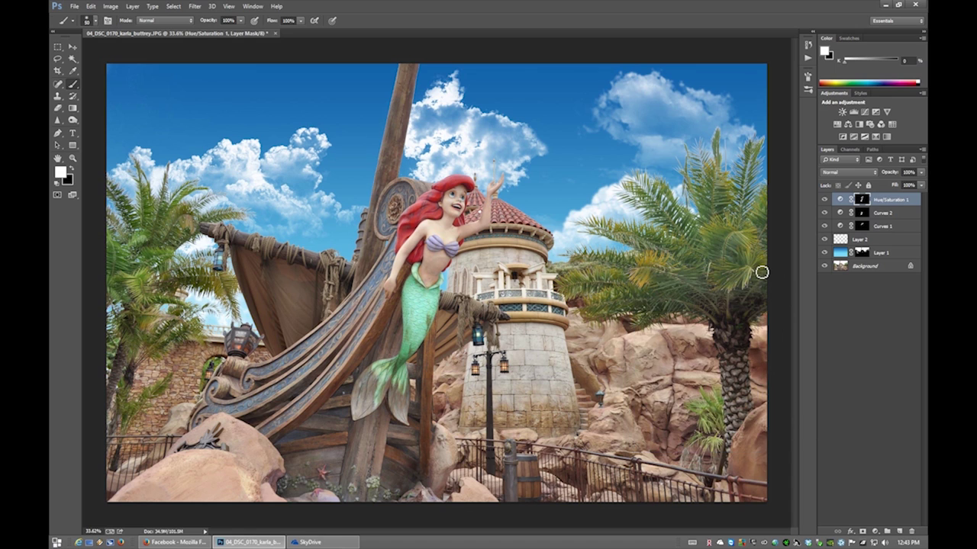
Step: Add a Curves adjustment raising red from input 107 to output 143, mask it to the tower roof, and compare before and after
click(866, 114)
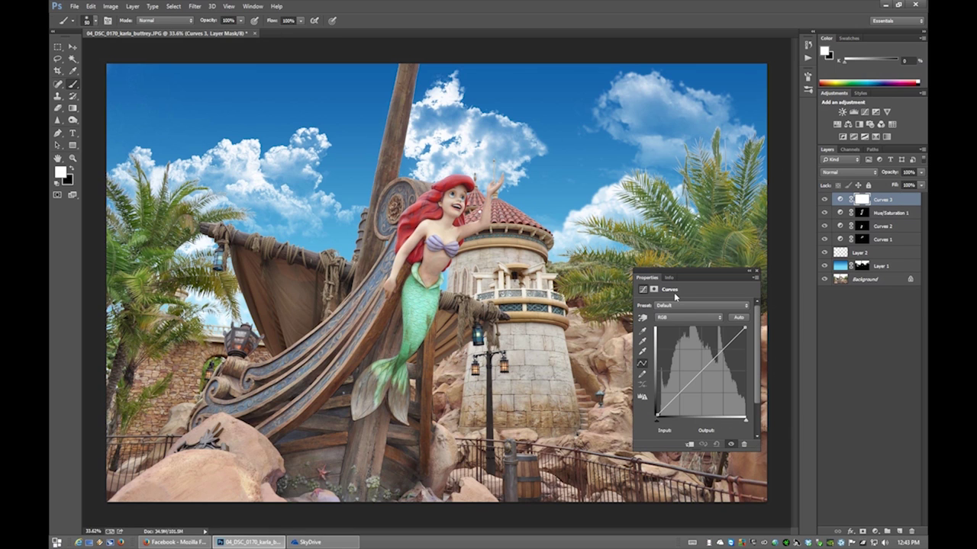
click(670, 316)
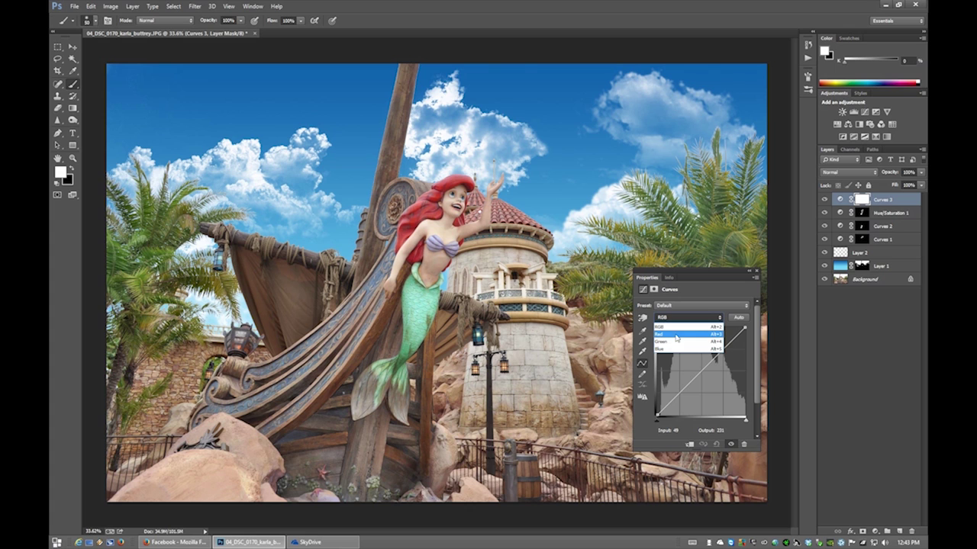
click(676, 336)
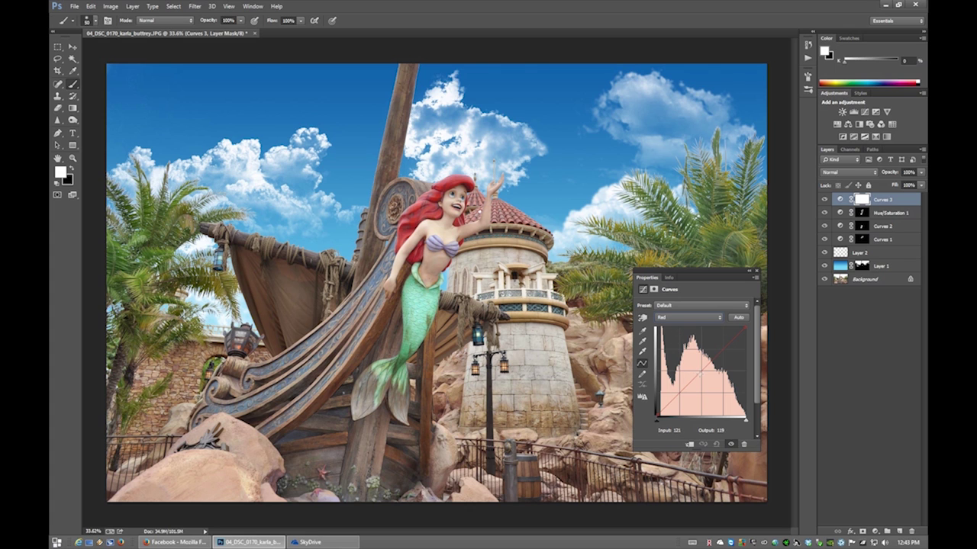
drag(698, 377, 695, 367)
key(ctrl+i)
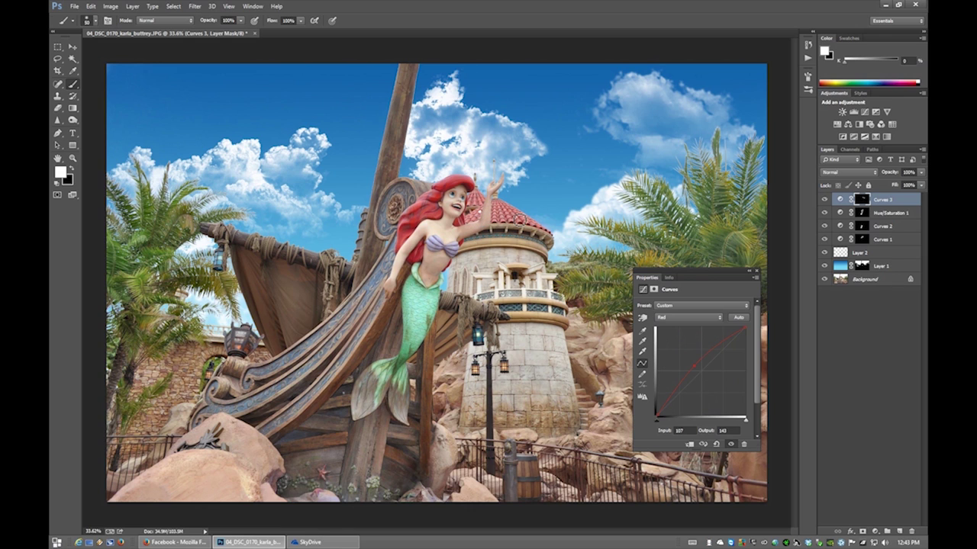
click(824, 200)
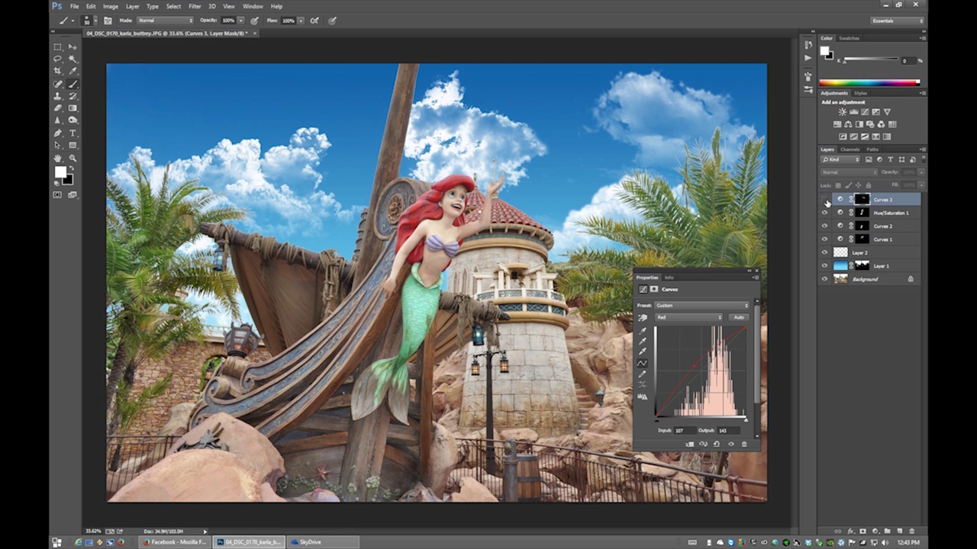
click(824, 199)
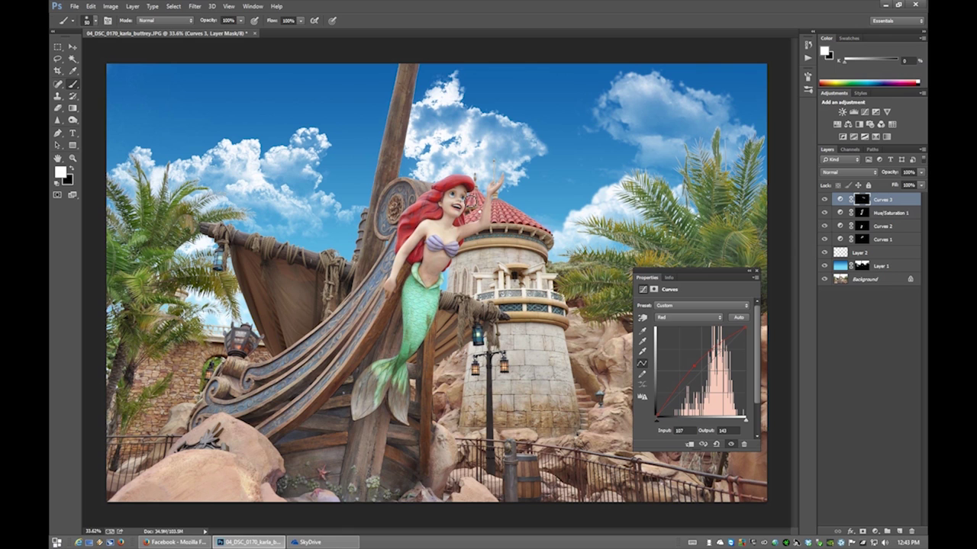
click(757, 273)
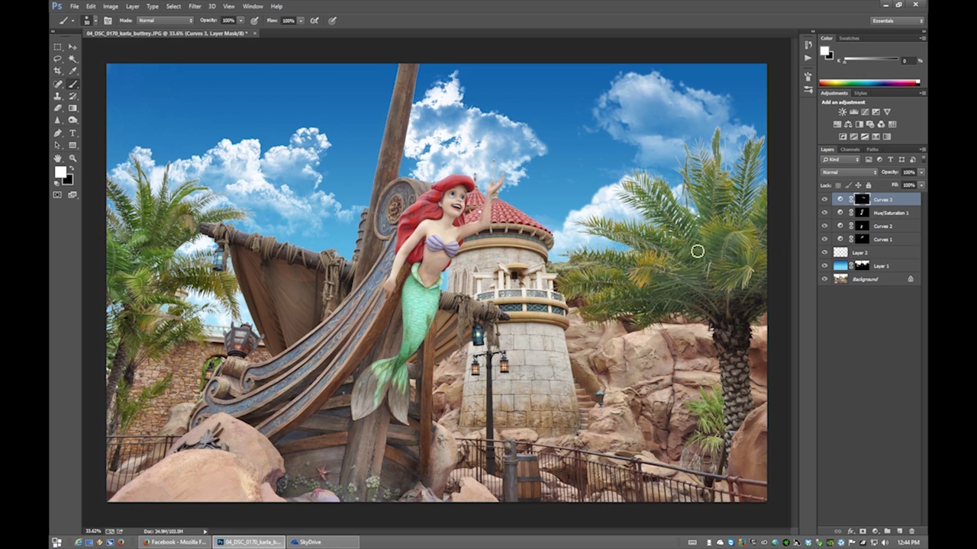
Step: Start a Color Range selection on the Background layer using Sampled Colors, and sample the foliage of a palm tree
click(840, 284)
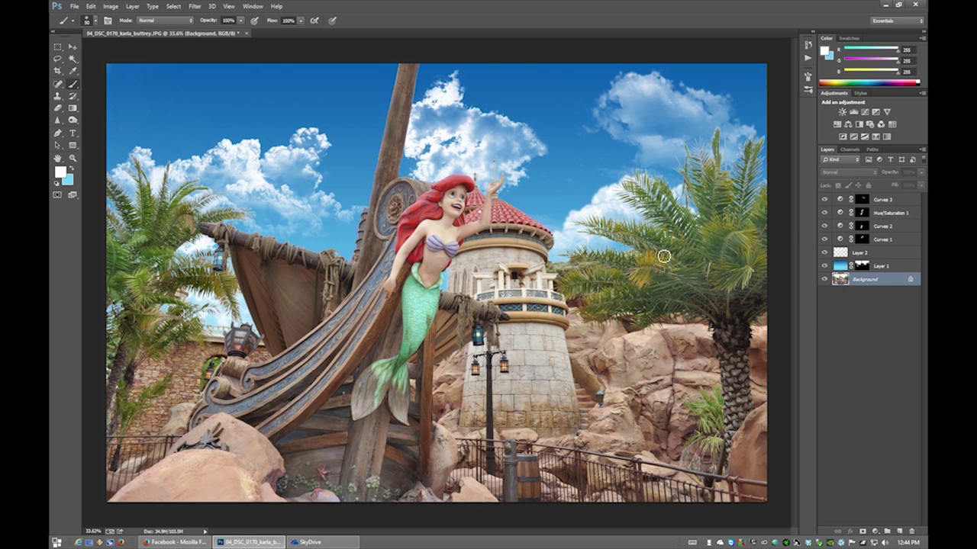
click(175, 7)
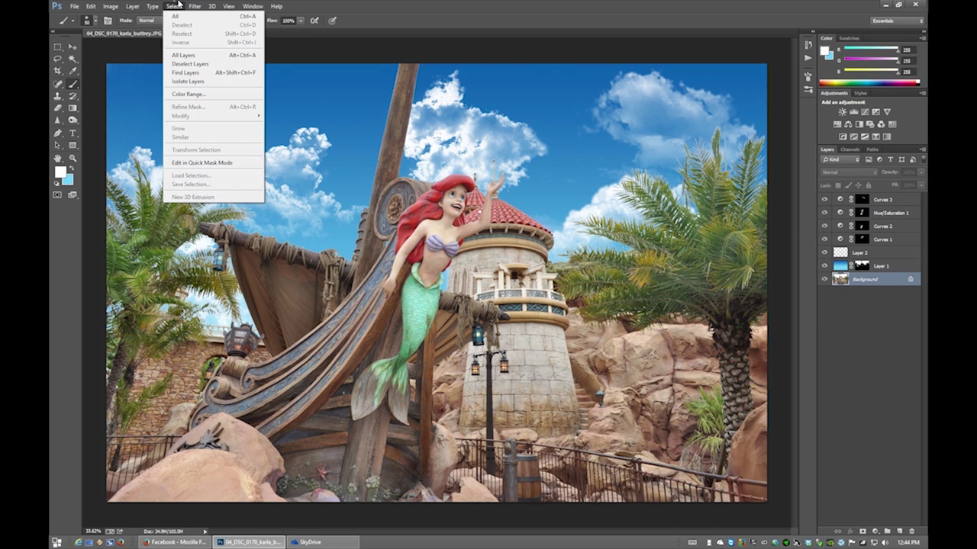
click(190, 94)
drag(293, 270, 353, 265)
click(186, 229)
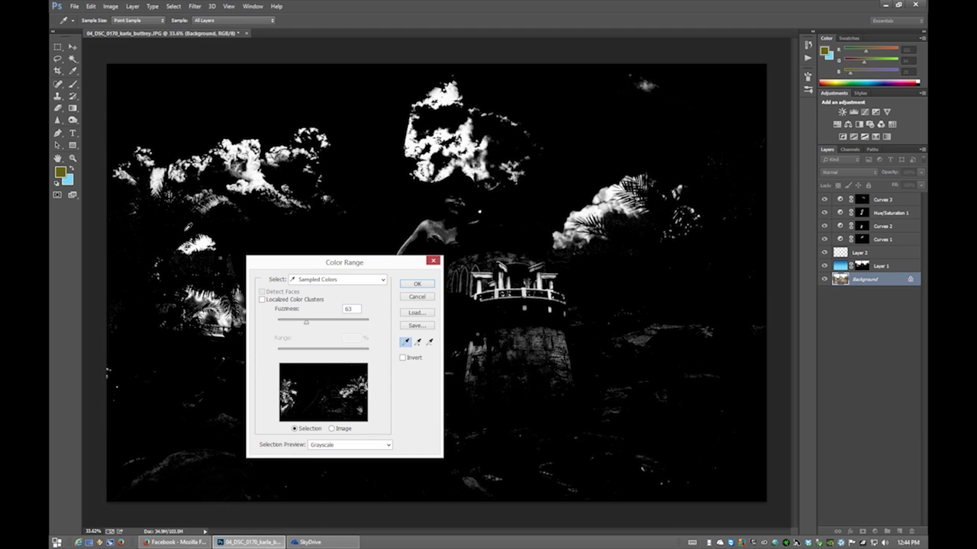
click(312, 282)
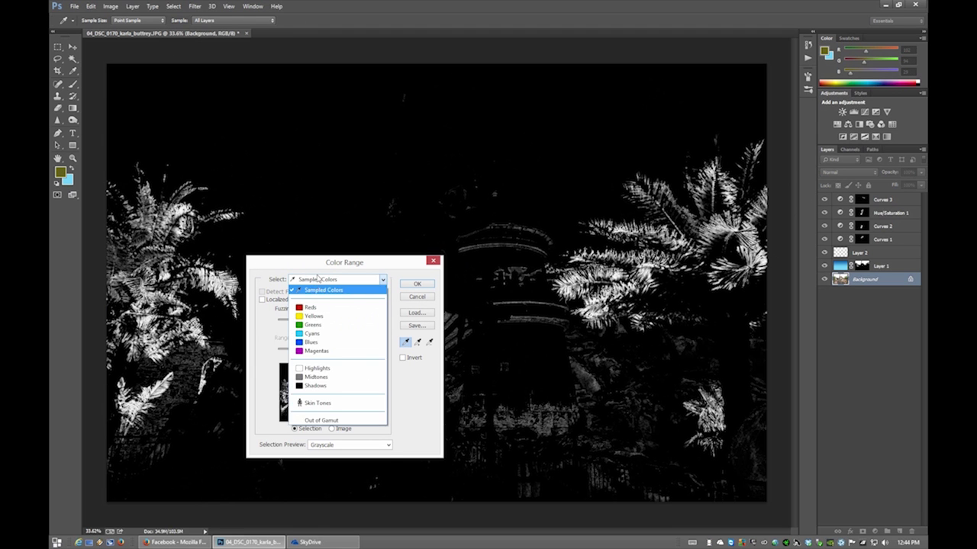
click(319, 290)
Step: Resample a greener palm frond with the selection preview set to None, check it in Grayscale, and create the selection
click(334, 451)
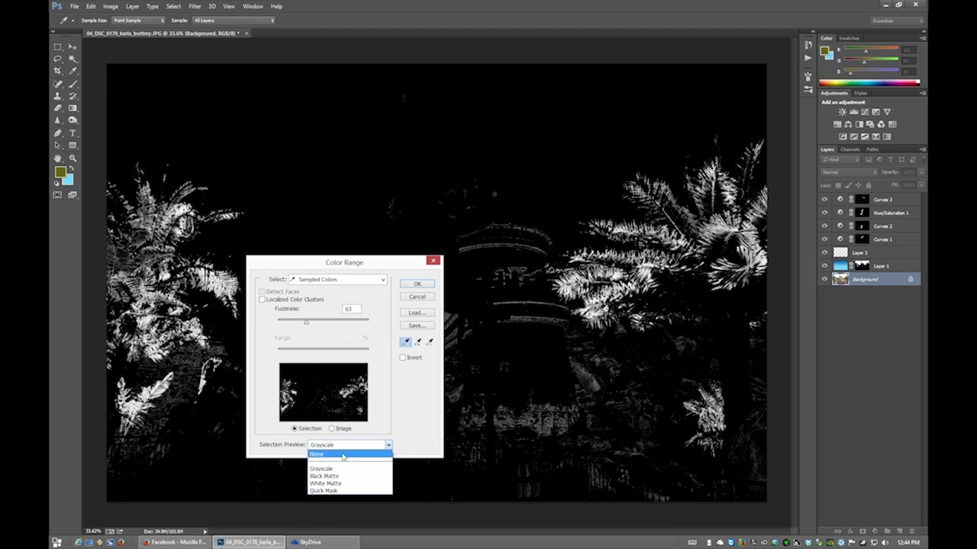
click(341, 455)
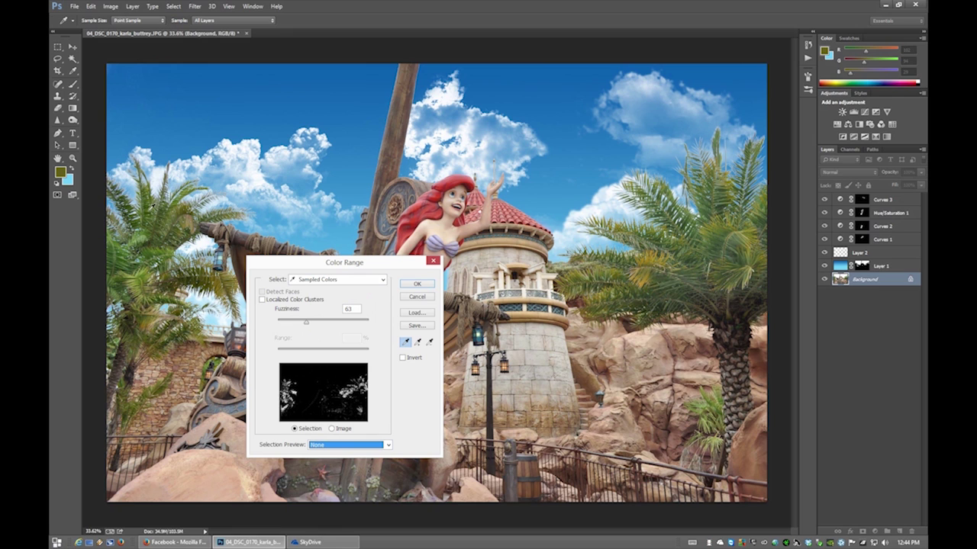
click(150, 206)
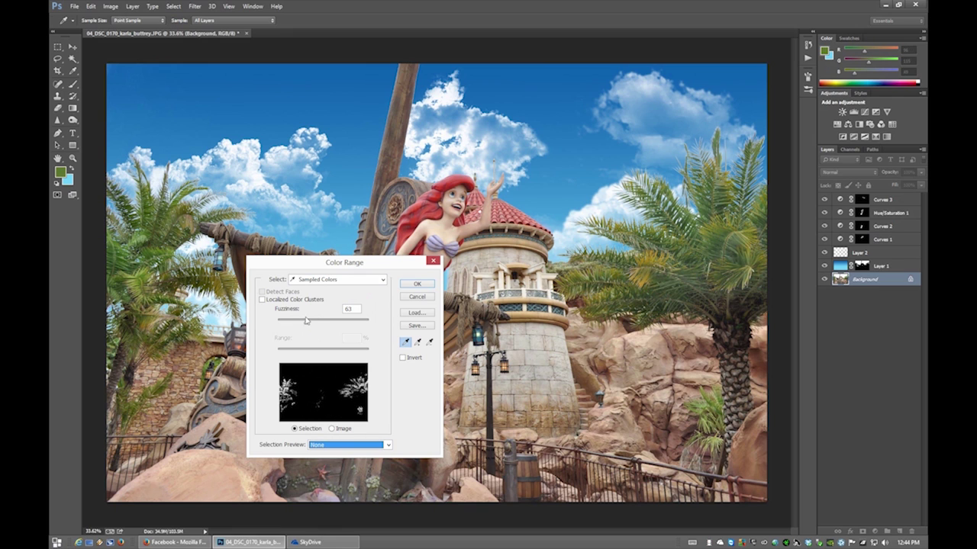
click(336, 448)
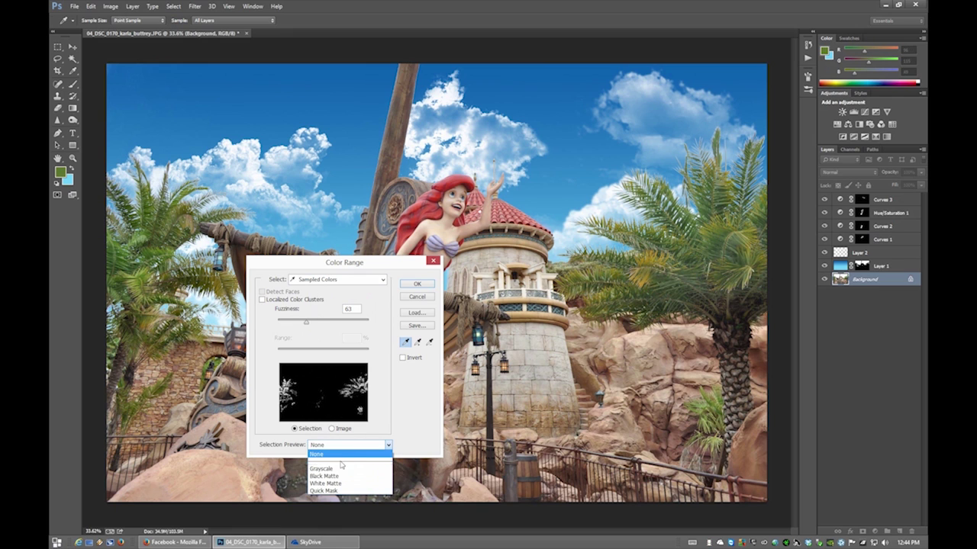
click(336, 463)
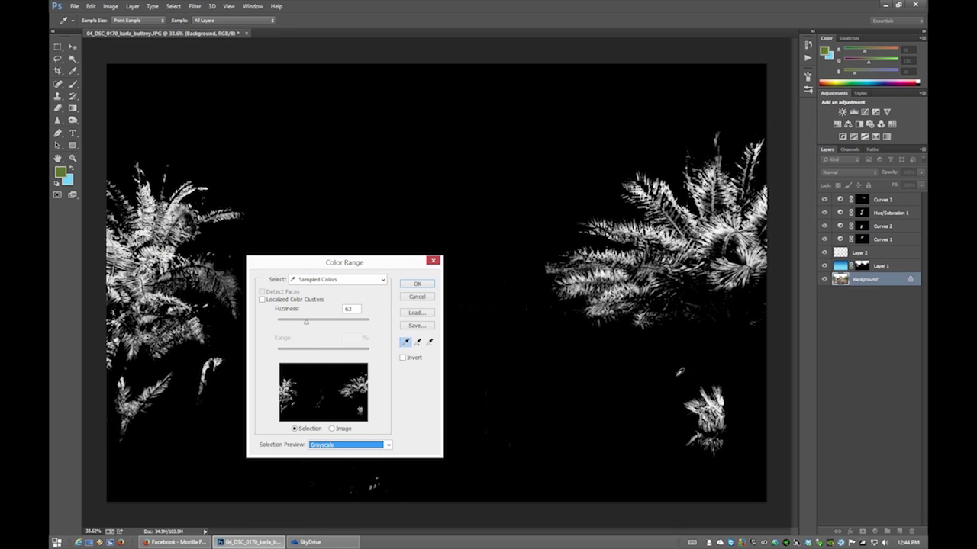
click(418, 285)
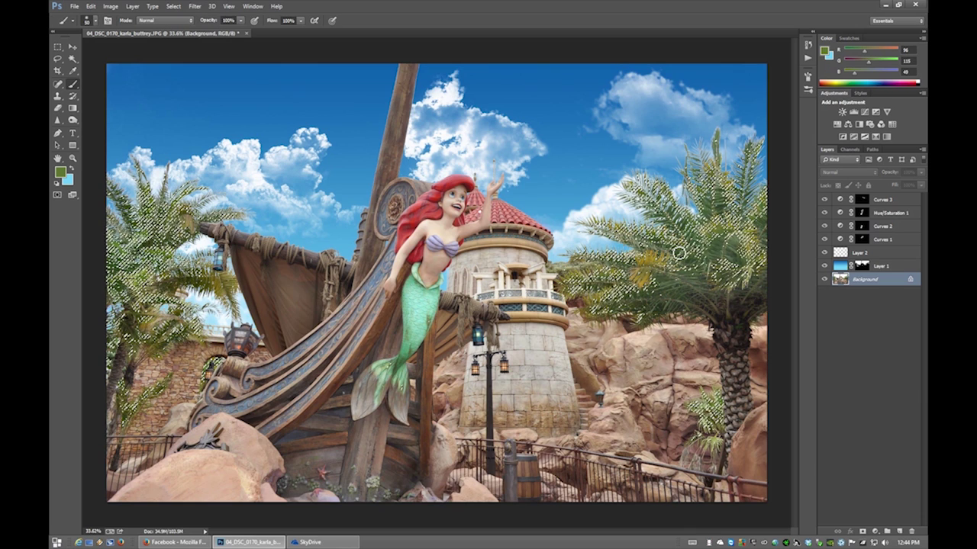
Step: Add a Curves adjustment from the palm selection above all layers, raise green from input 110 to output 132, and compare before and after
click(865, 112)
drag(884, 280, 881, 199)
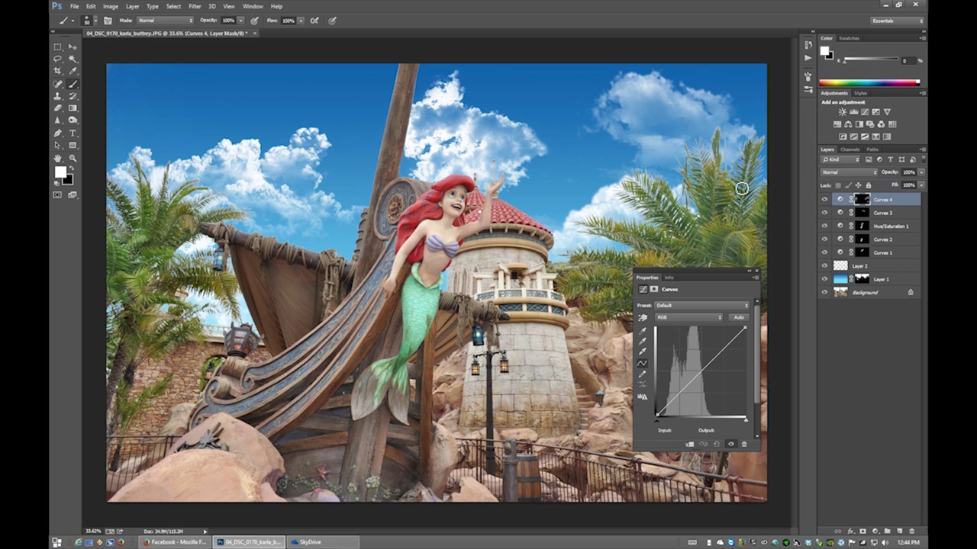
click(679, 318)
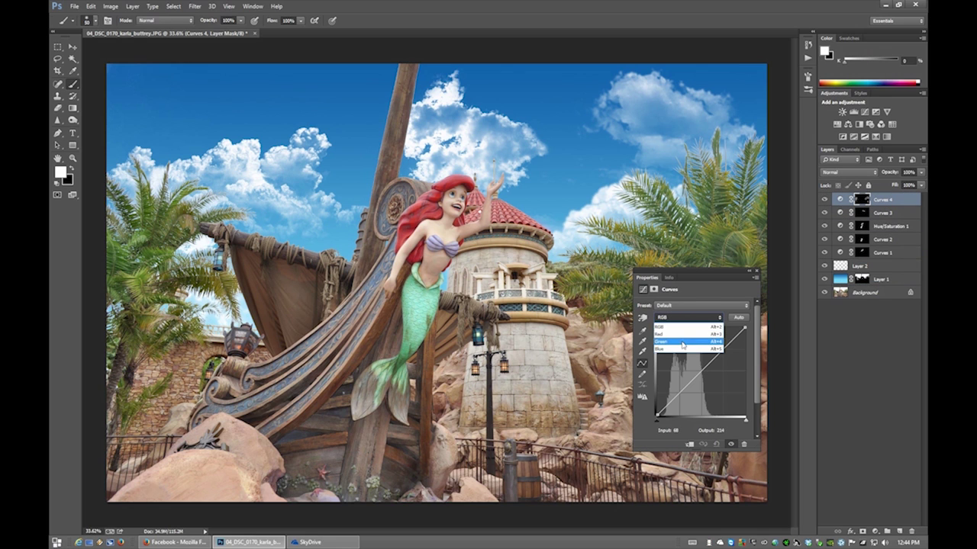
click(683, 343)
drag(695, 376, 693, 370)
click(825, 200)
click(825, 200)
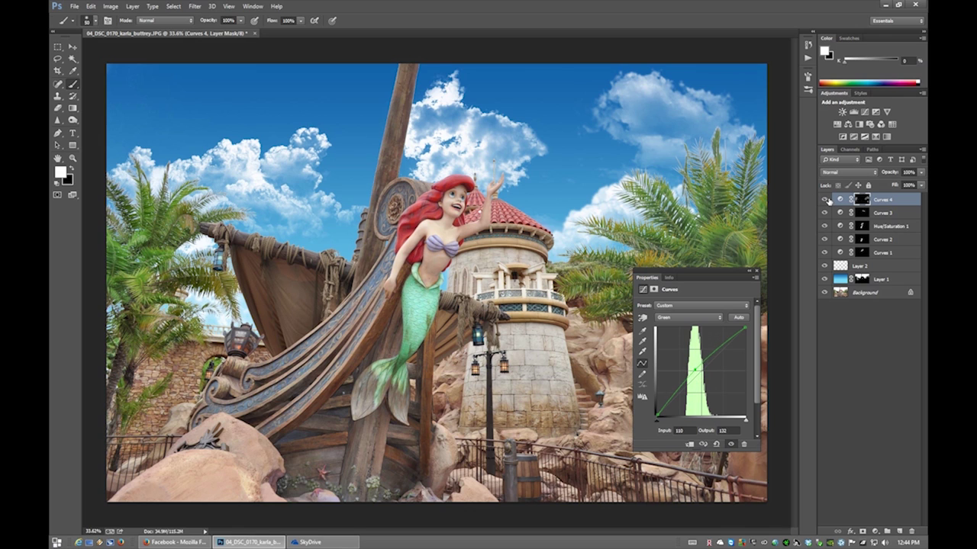
click(755, 272)
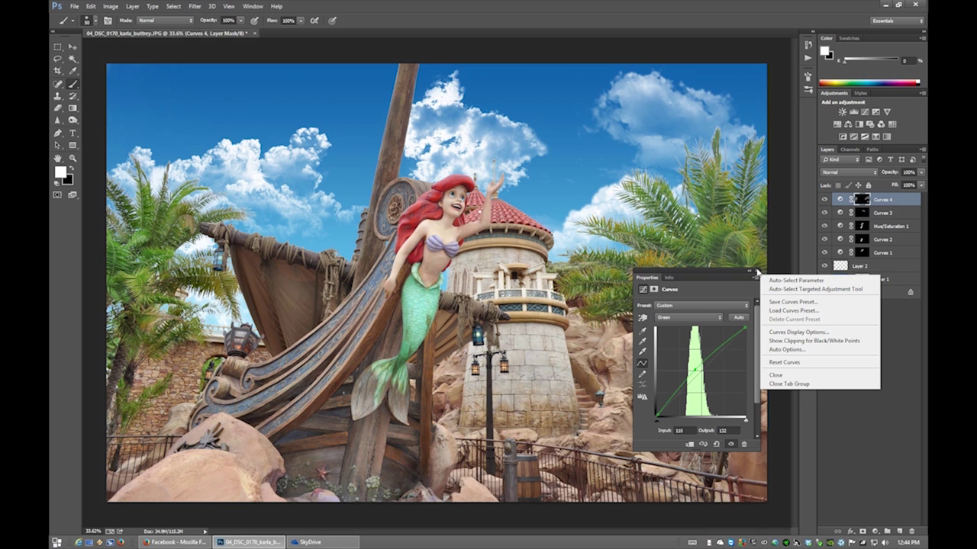
click(757, 271)
click(756, 271)
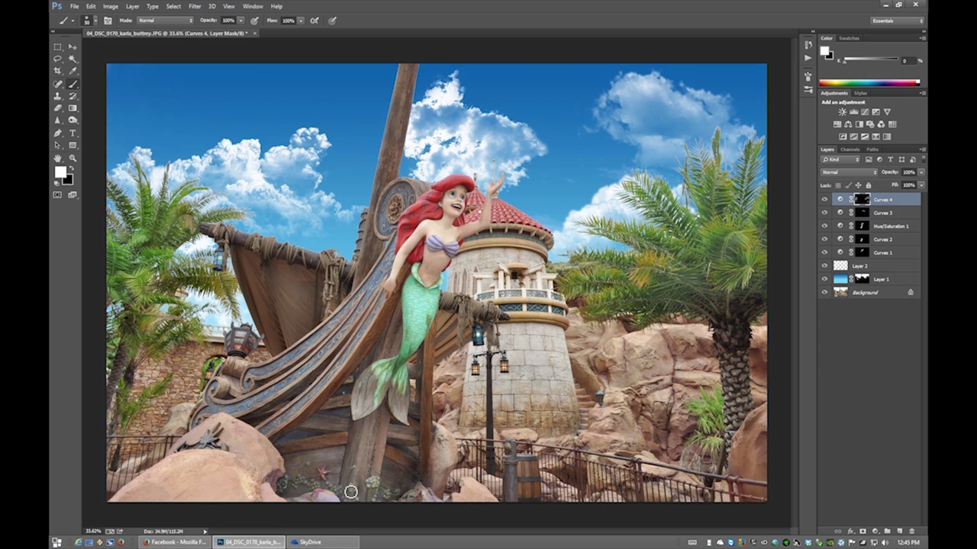
Step: Add a Curves adjustment raising red from input 104 to output 130, invert its mask, and paint it onto the starfish below the ship
scroll(321, 469, up, 3)
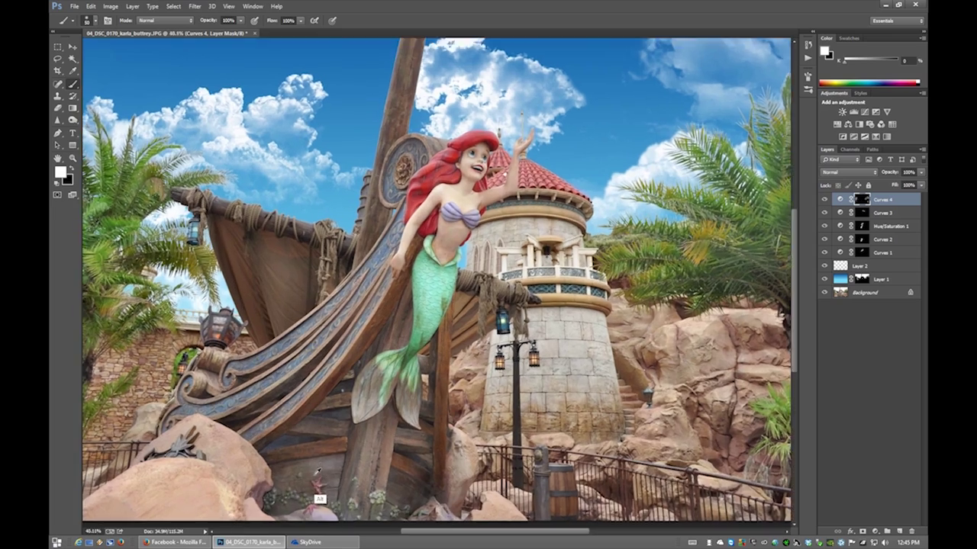
scroll(770, 266, up, 1)
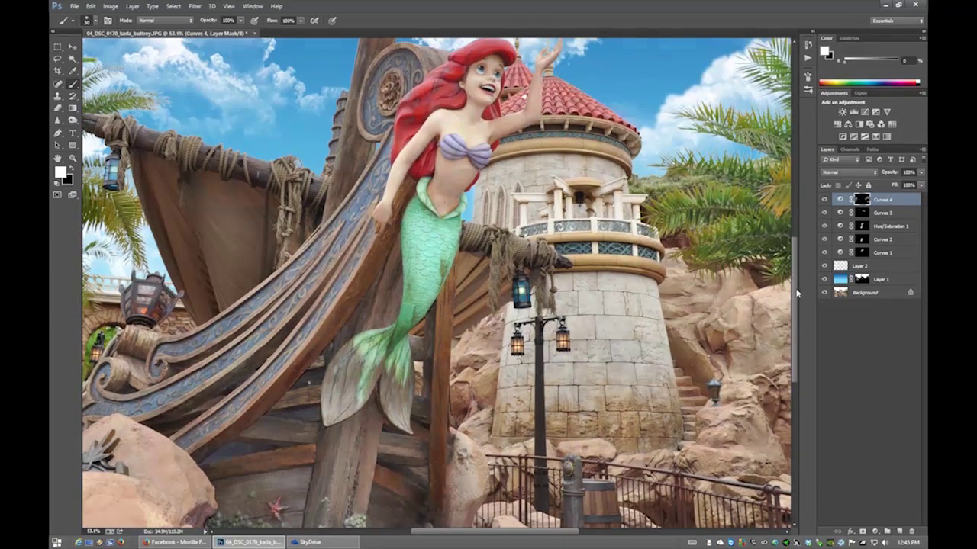
scroll(796, 292, down, 3)
click(864, 111)
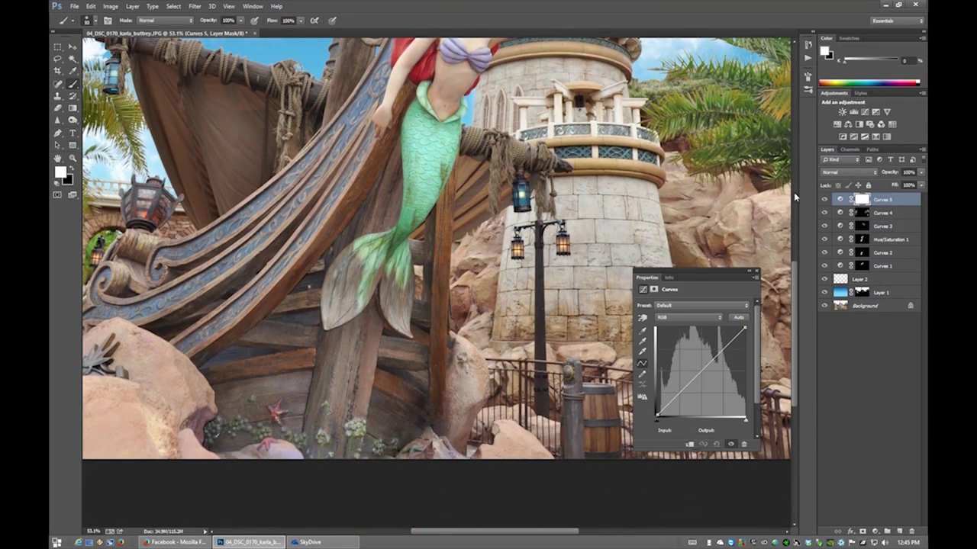
click(687, 316)
click(682, 329)
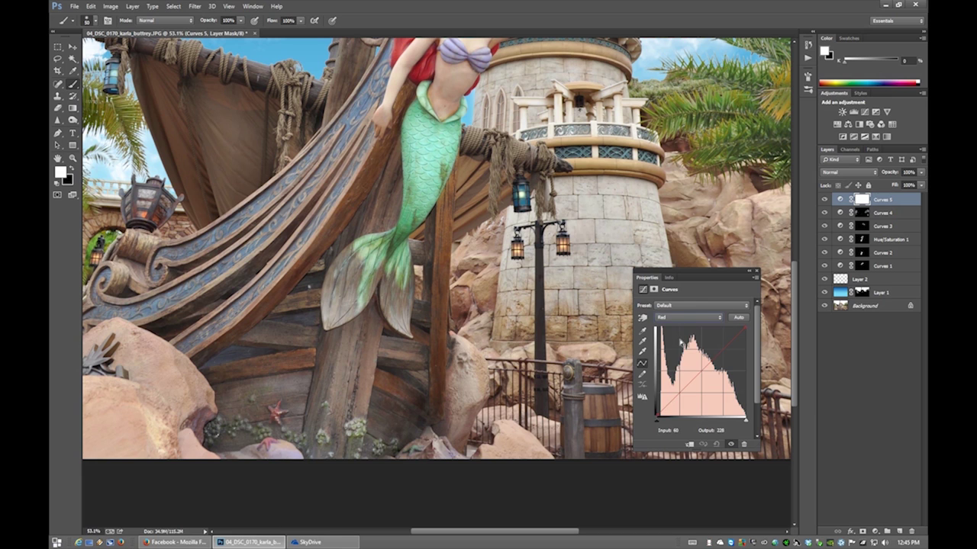
drag(692, 376, 695, 367)
key(ctrl+i)
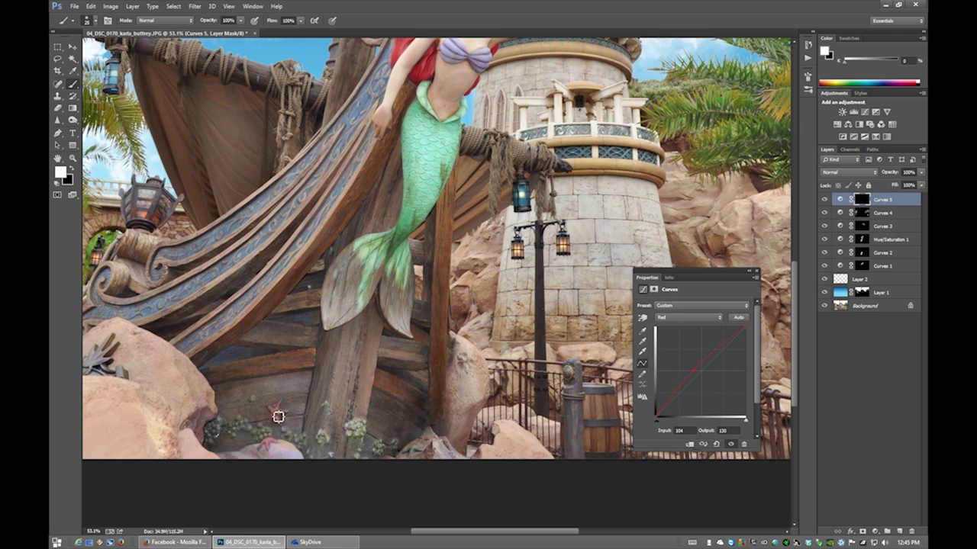
drag(279, 420, 272, 448)
Step: Add a Curves adjustment raising green from input 108 to output 133, invert its mask, and paint it onto the plants at the ship's base
click(864, 113)
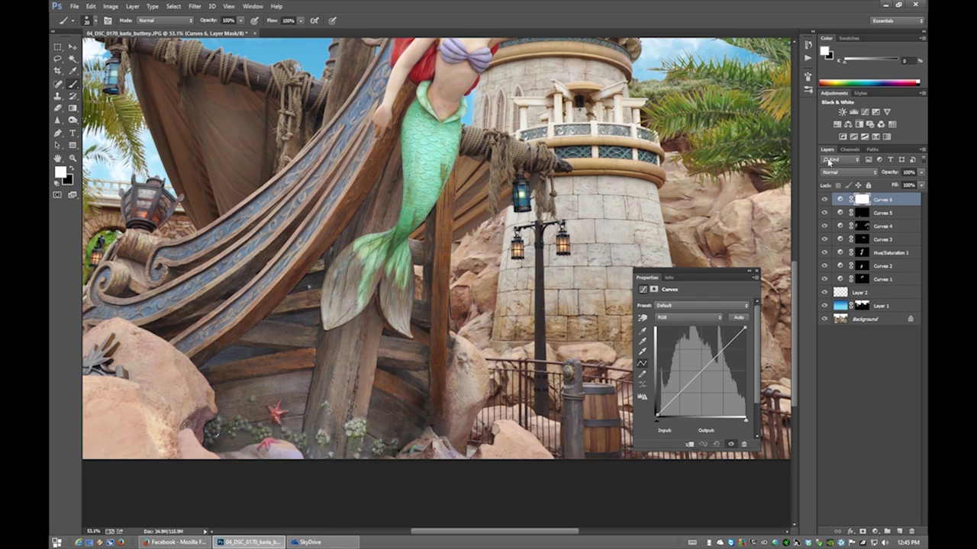
click(685, 316)
click(689, 344)
drag(695, 375, 694, 369)
key(ctrl+i)
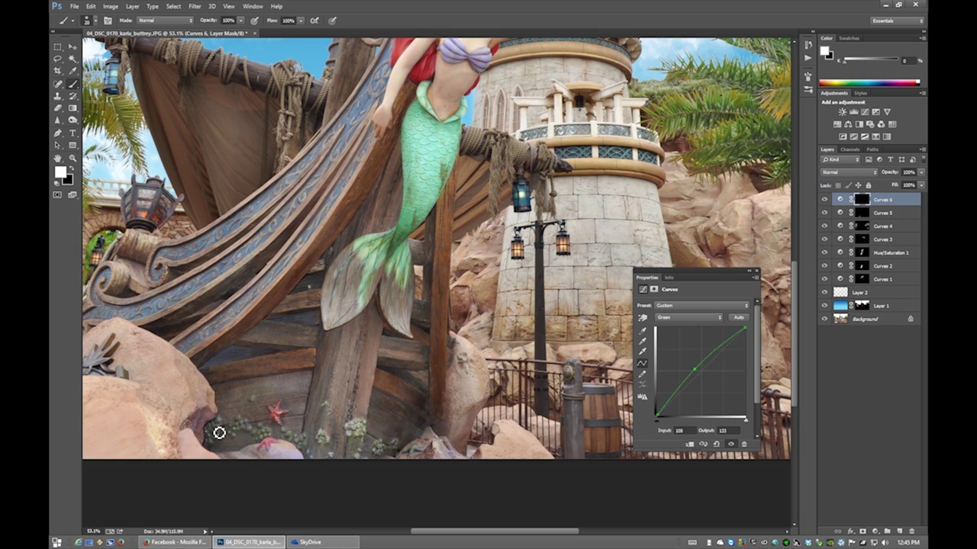
key(])
drag(258, 395, 251, 398)
mouse_move(262, 437)
mouse_down()
mouse_move(350, 445)
mouse_move(358, 430)
mouse_move(412, 455)
mouse_up()
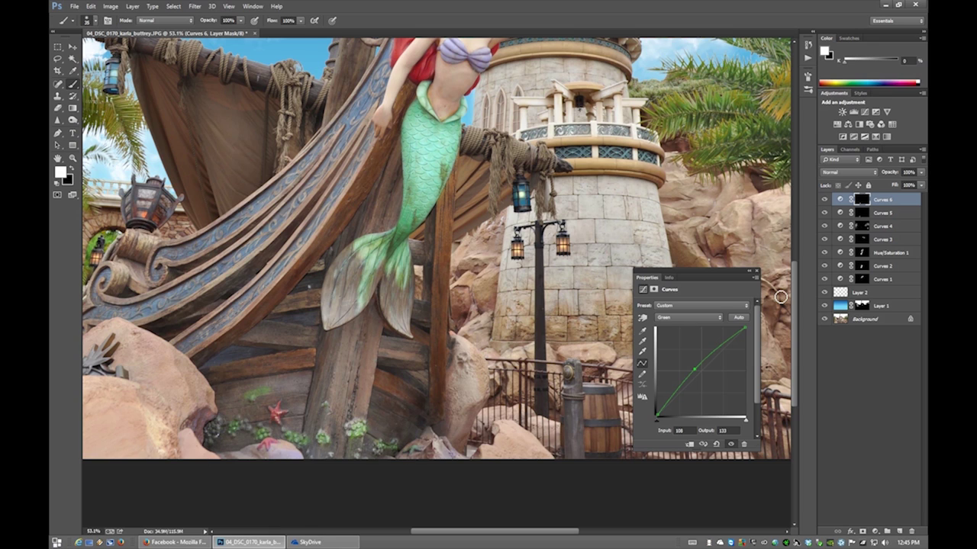
Step: Reduce the plants' Curves layer opacity to 39% and check the effect in the whole image
click(922, 175)
drag(898, 185, 892, 184)
click(826, 206)
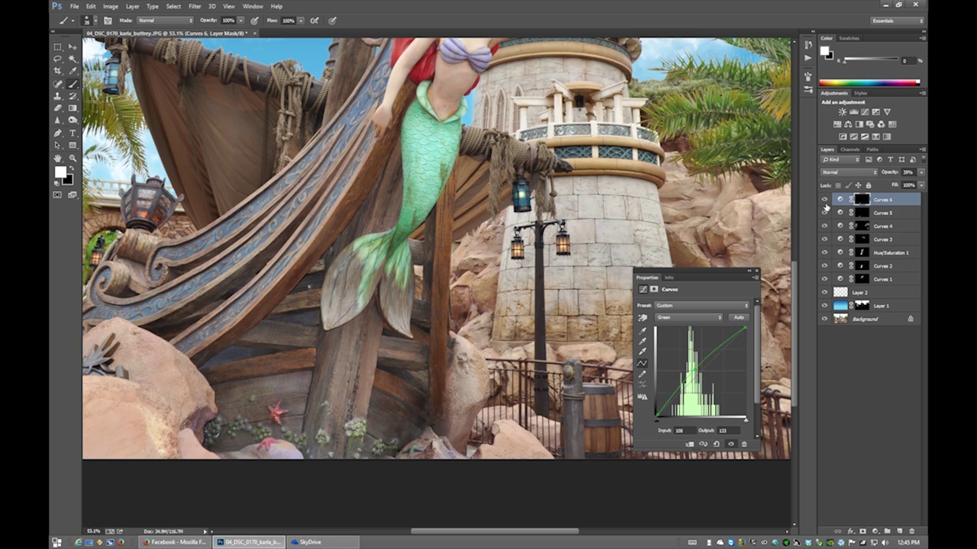
alt+scroll(562, 206, down, 4)
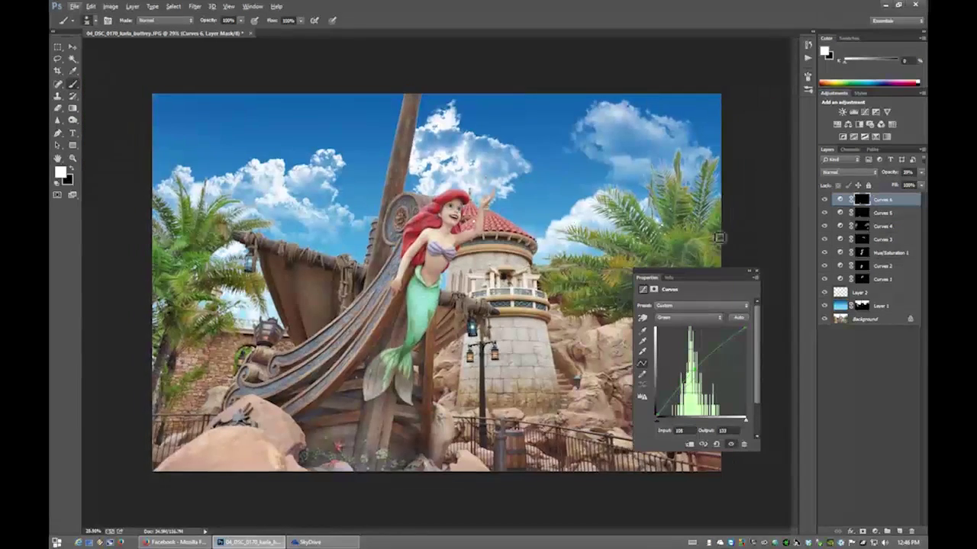
click(756, 272)
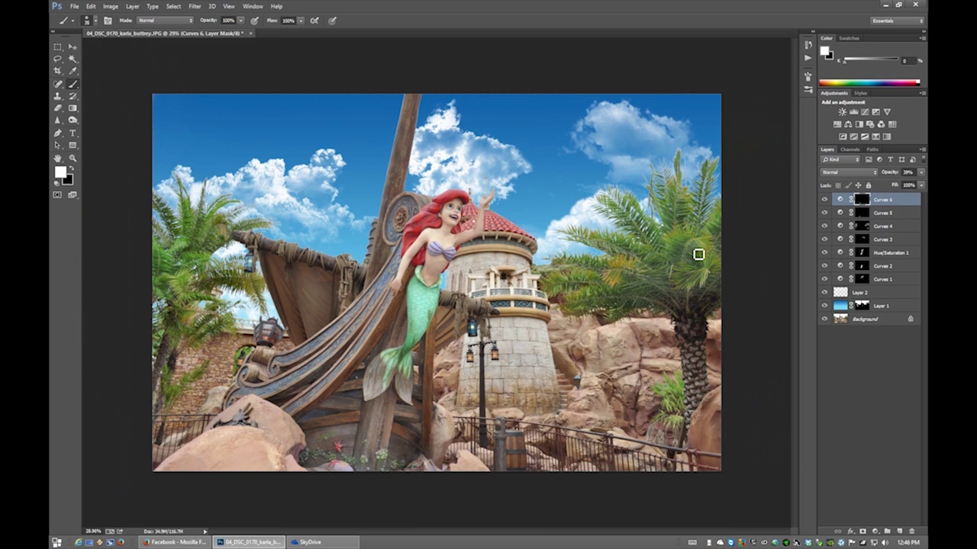
Step: Load the Layer 1 sky mask as a selection, invert it, and add a Curves adjustment for everything except the sky
mouse_move(926, 3)
key(ctrl)
ctrl+click(863, 306)
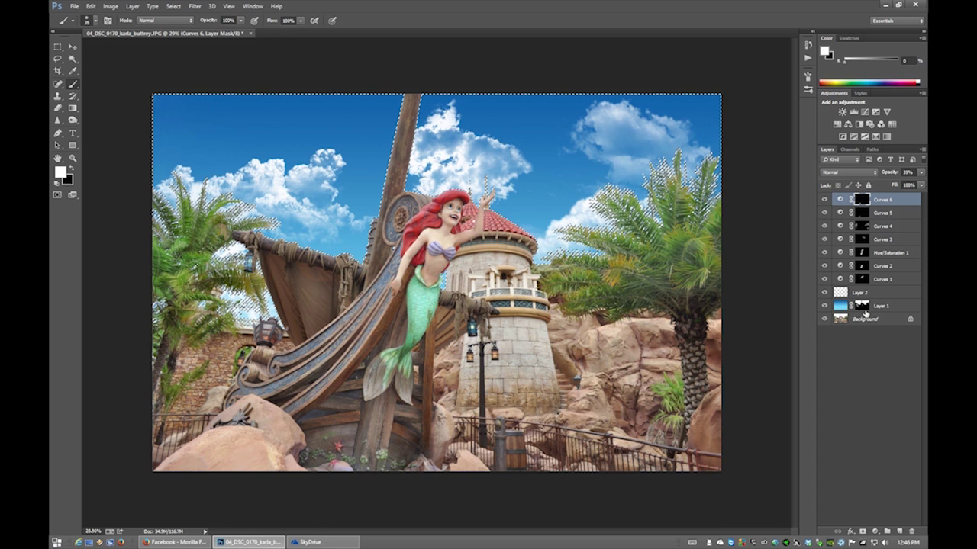
click(174, 6)
mouse_move(194, 6)
click(190, 44)
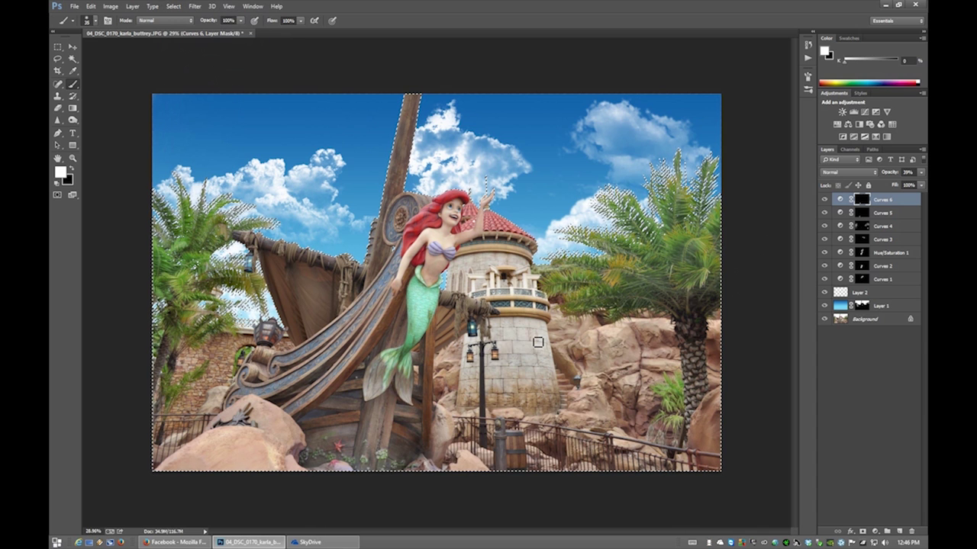
click(867, 115)
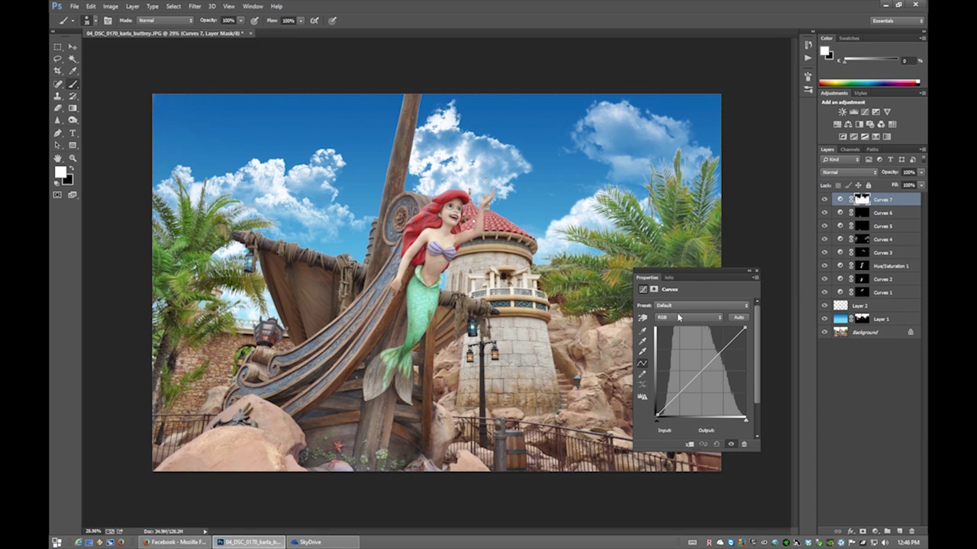
Step: Shape the foreground contrast curve with shadows from input 42 to output 28 and highlights from 215 to 226, and compare before and after
click(670, 405)
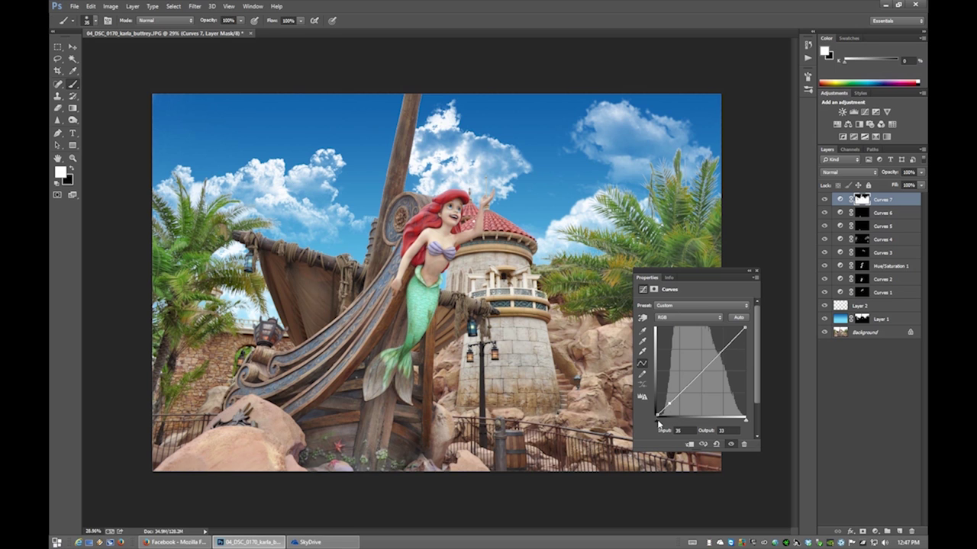
drag(669, 404, 671, 408)
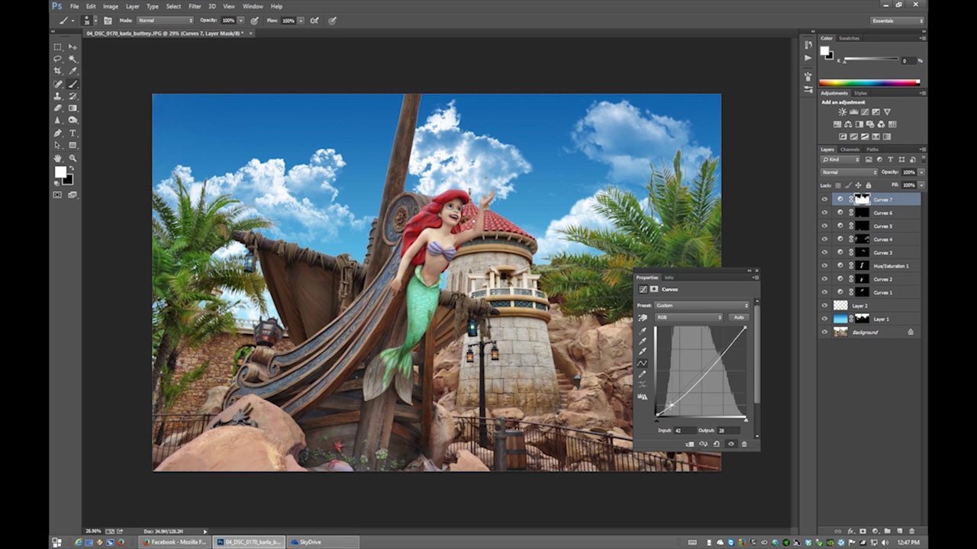
click(734, 338)
drag(734, 338, 731, 336)
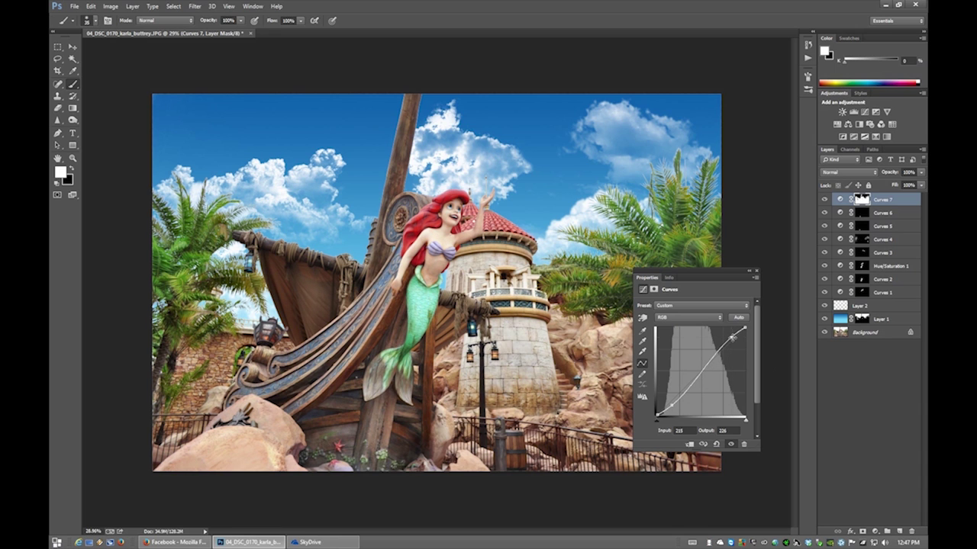
click(825, 199)
click(825, 199)
click(825, 199)
click(825, 199)
Step: Soften the foreground curve's shadow point to output 35 and compare before and after
drag(672, 405, 670, 402)
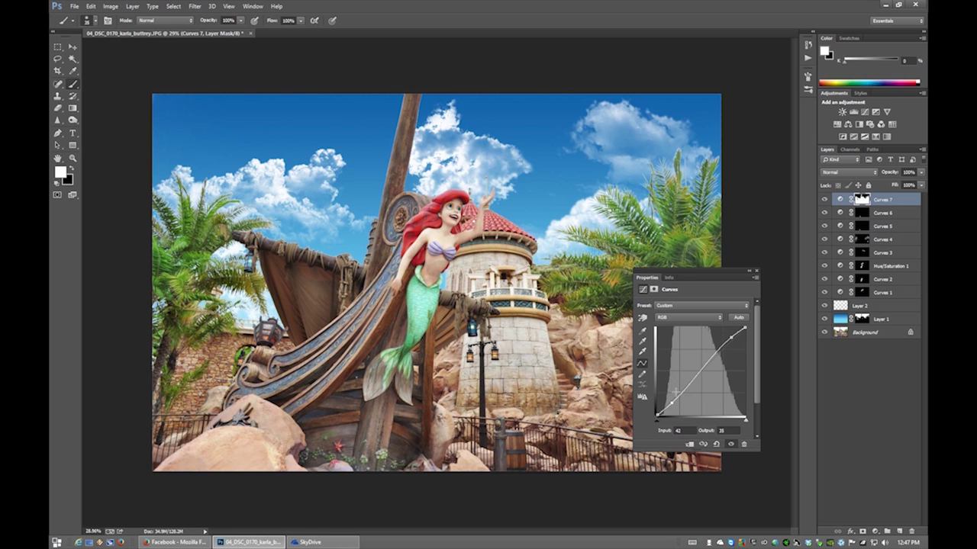
click(824, 200)
click(824, 200)
click(823, 200)
click(823, 200)
click(803, 245)
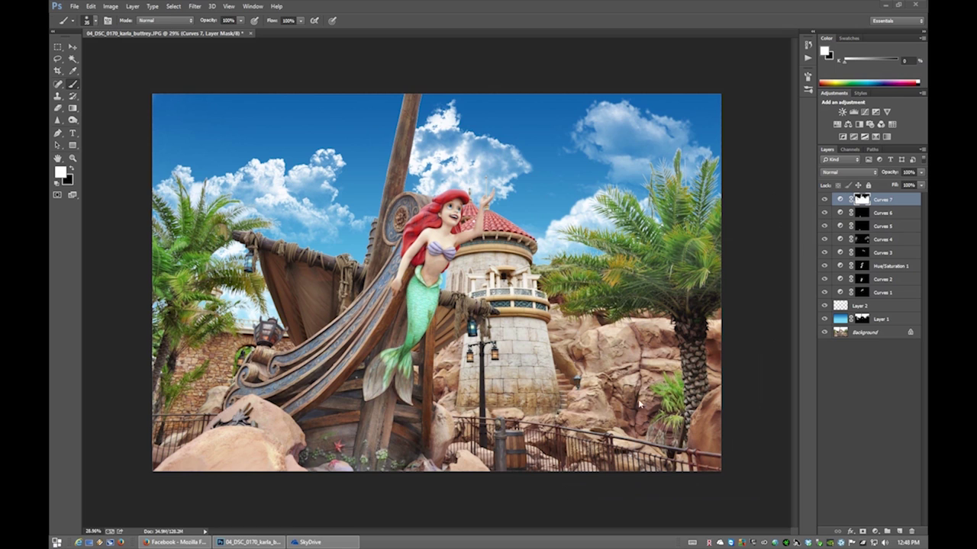
Step: Add an unmasked Curves adjustment raising the RGB midtones from input 114 to output 123, and compare before and after
click(865, 113)
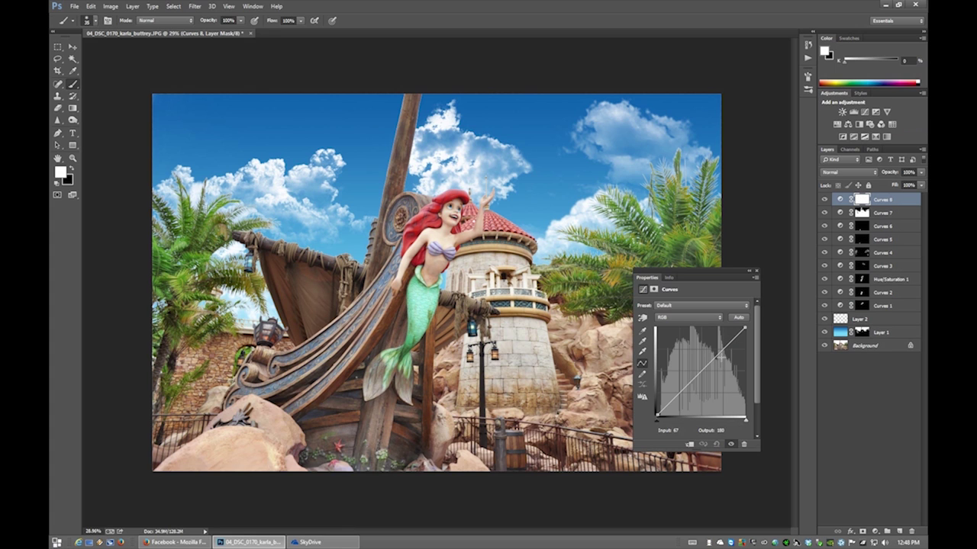
click(697, 375)
drag(697, 374, 696, 373)
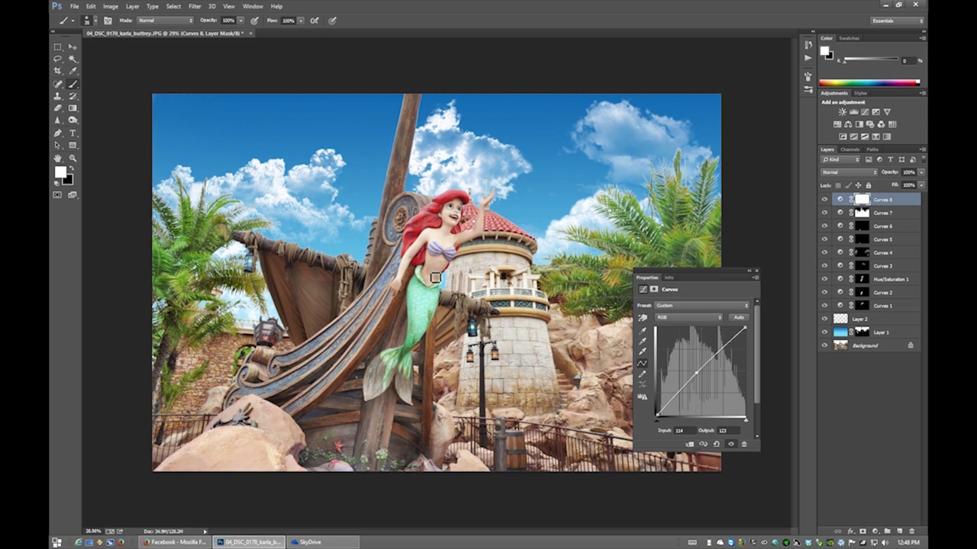
click(825, 200)
click(824, 200)
click(824, 200)
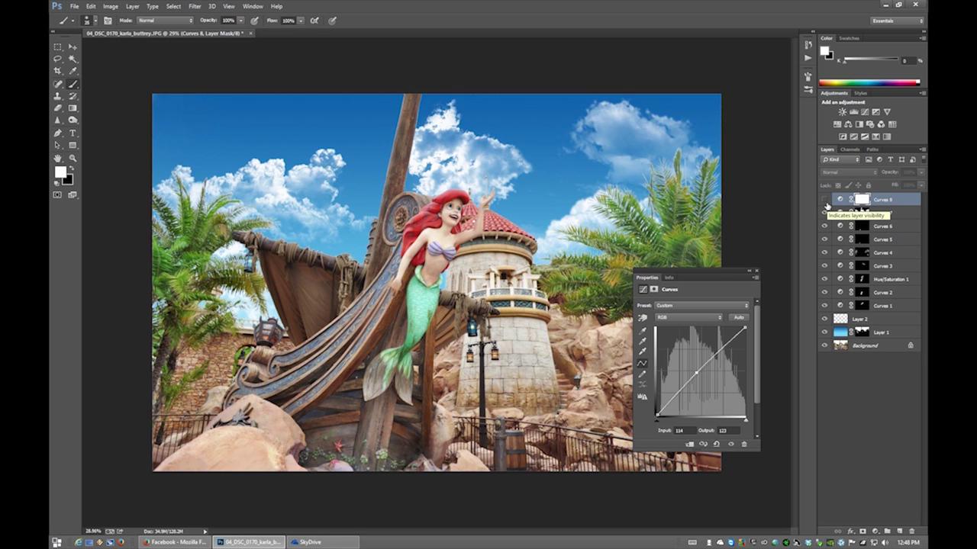
click(825, 201)
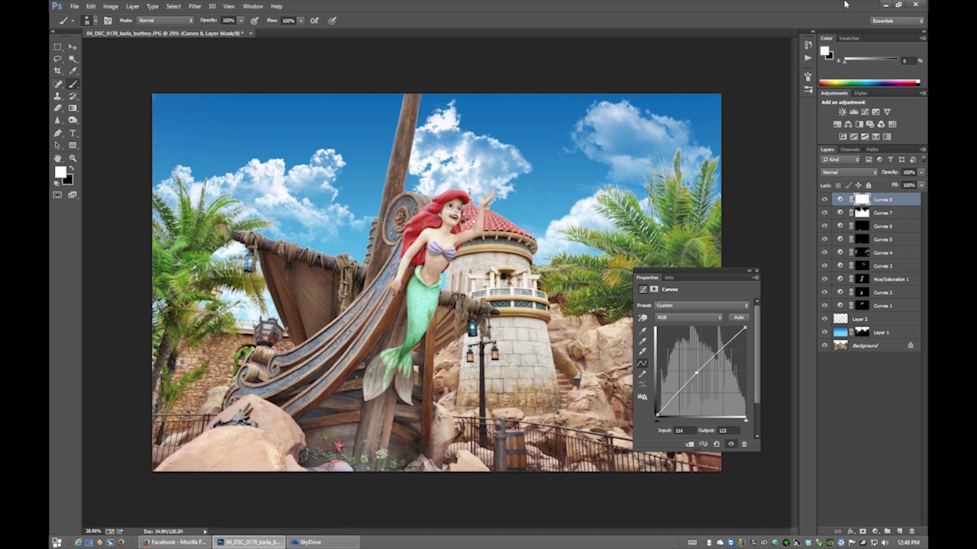
click(755, 271)
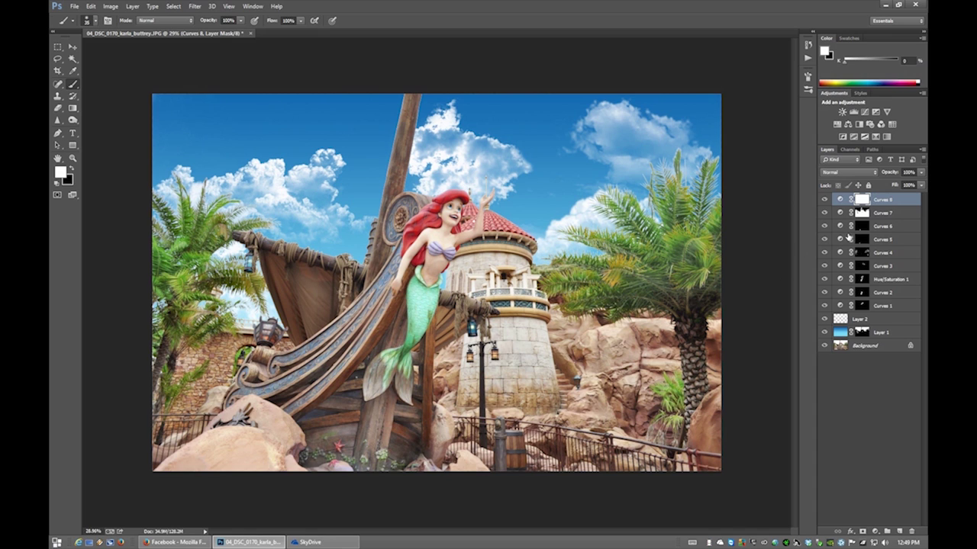
Step: Add a Hue/Saturation adjustment increasing the Blues saturation, invert its mask, and paint it onto the ship's blue carved trim
click(838, 125)
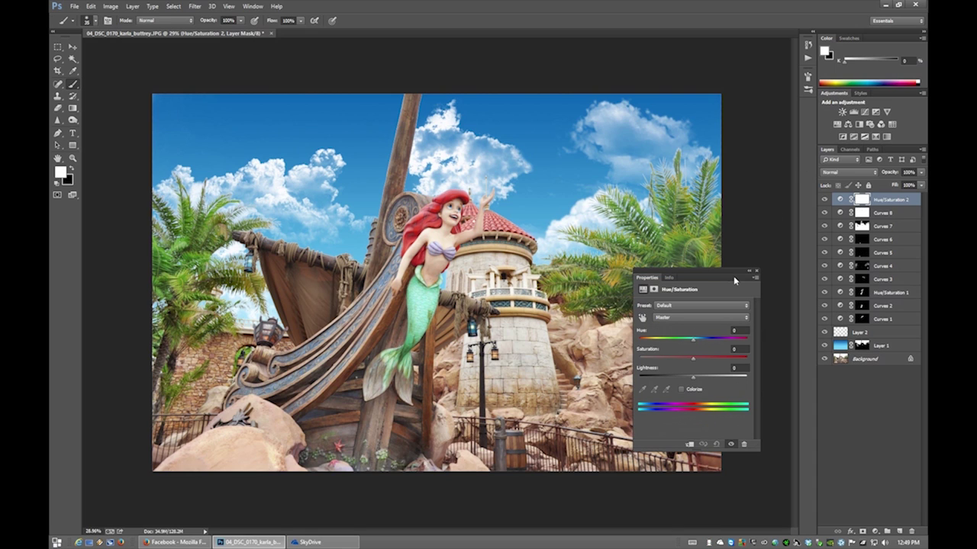
click(666, 319)
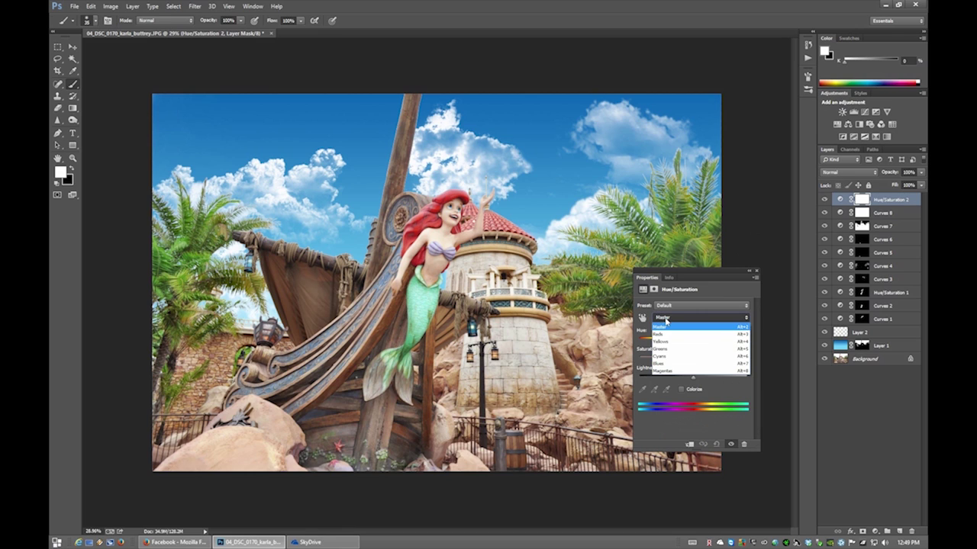
click(665, 364)
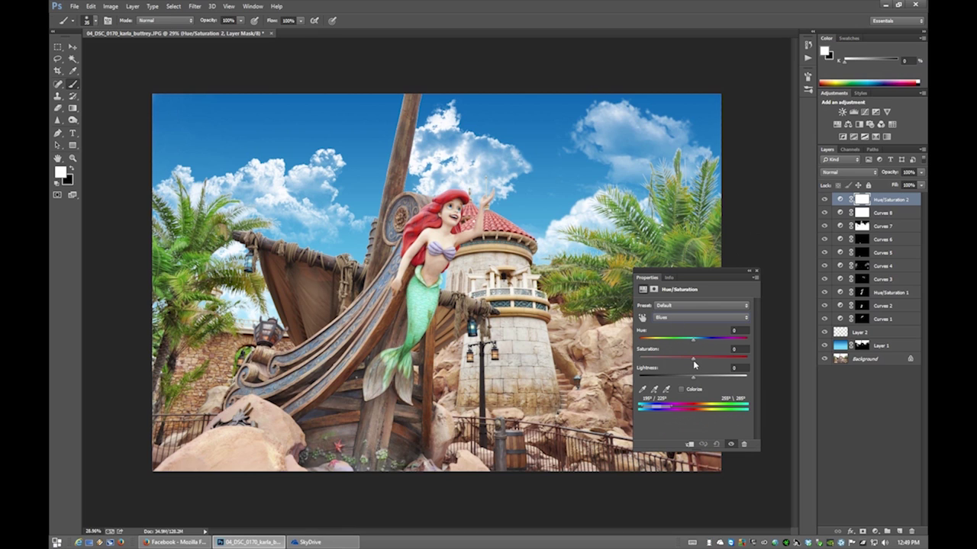
drag(694, 362, 700, 358)
drag(699, 359, 700, 360)
key(ctrl+i)
mouse_move(246, 374)
mouse_down()
mouse_move(236, 398)
mouse_move(282, 415)
mouse_move(305, 406)
mouse_up()
Step: Compare the ship trim before and after, and fine-tune the Blues saturation slightly
click(824, 200)
click(824, 200)
click(824, 201)
click(824, 200)
click(824, 200)
click(824, 200)
drag(703, 356, 704, 358)
click(827, 202)
click(826, 201)
click(756, 273)
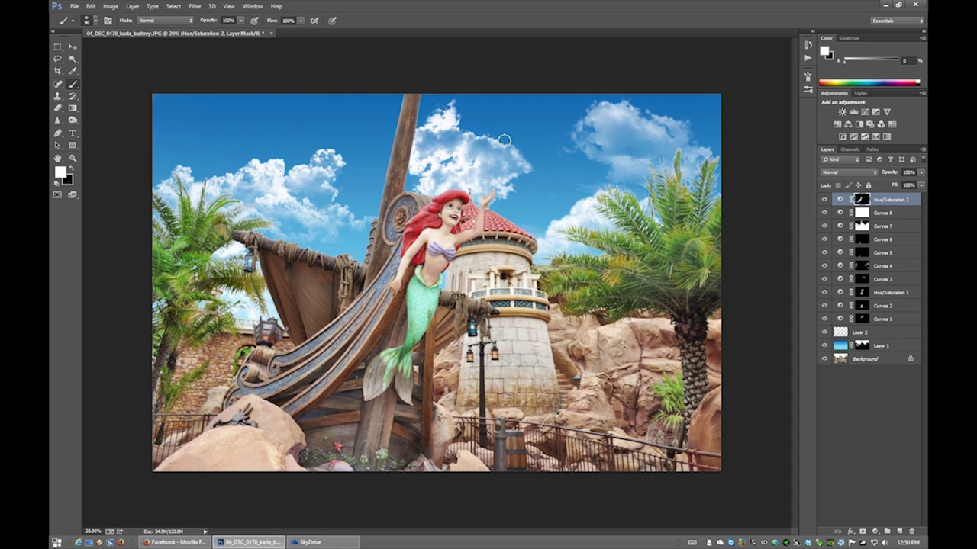
Step: Add a Curves adjustment limited to the Layer 1 sky mask, lower the shadows to output 29, anchor highlights at 215, and compare
ctrl+click(863, 350)
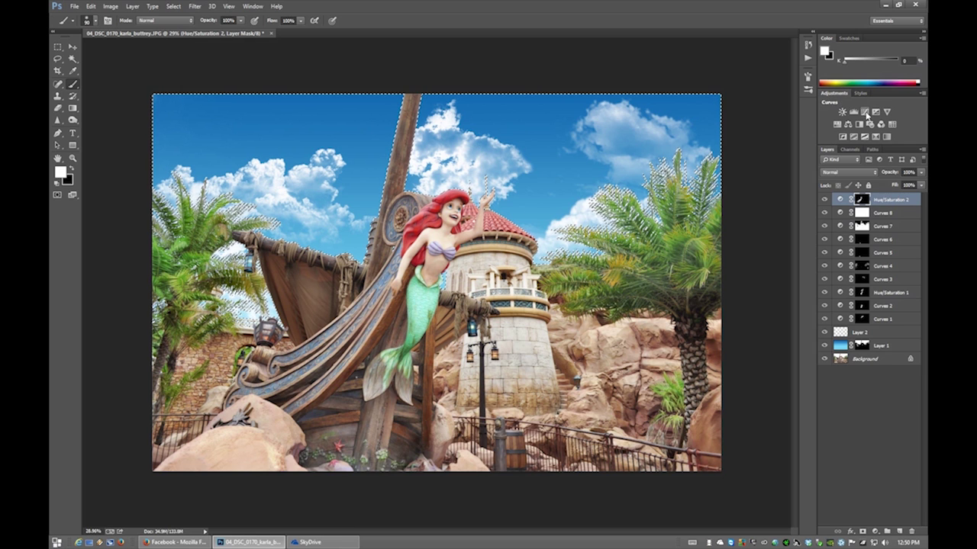
click(864, 112)
drag(673, 407, 672, 407)
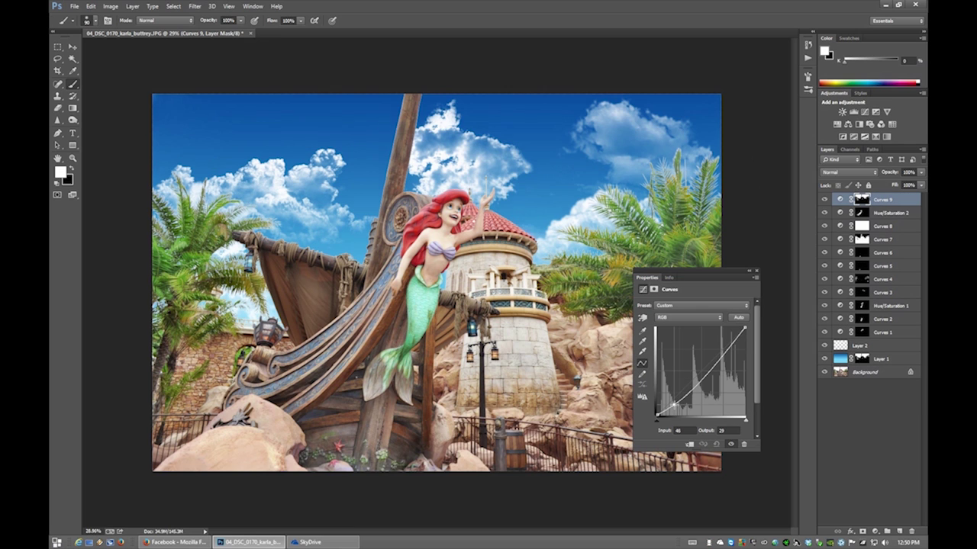
click(731, 341)
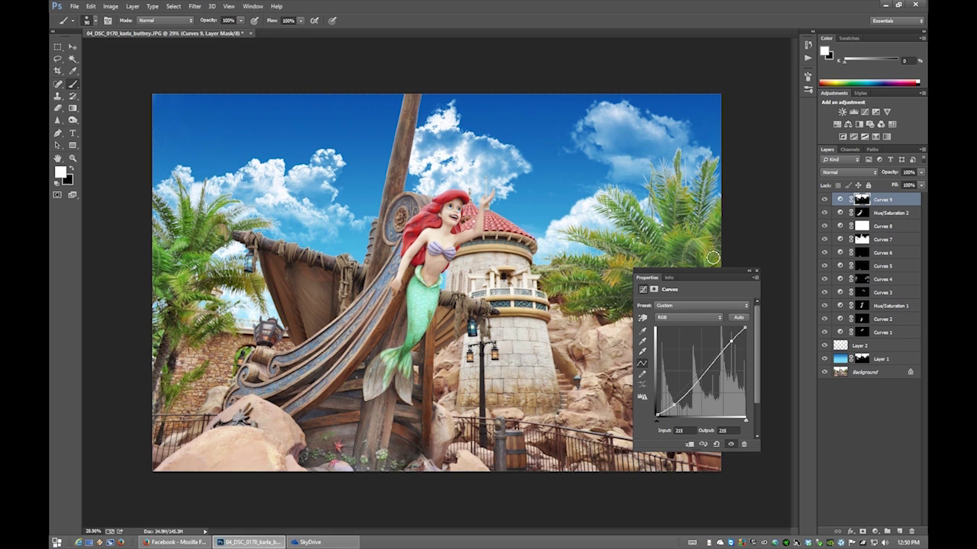
click(825, 200)
click(824, 199)
click(756, 273)
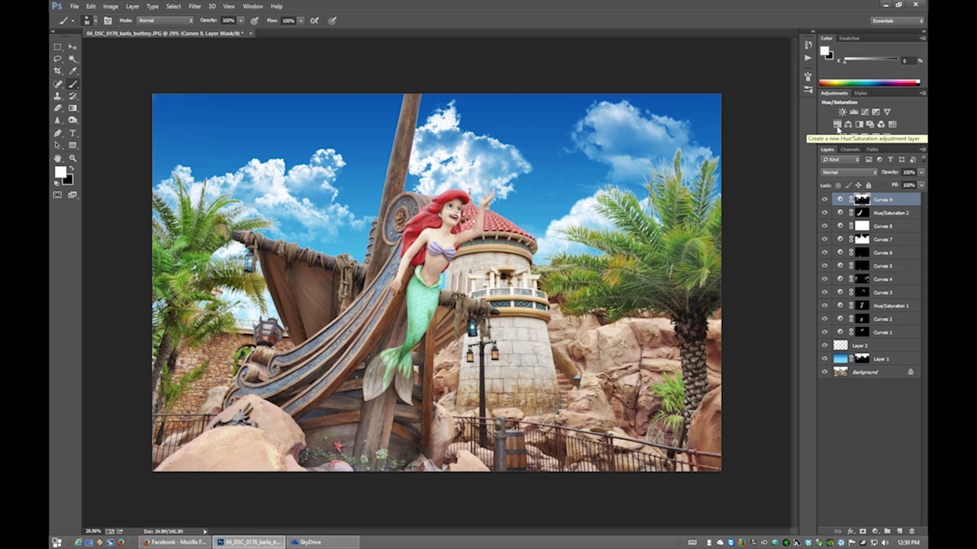
Step: Add an unmasked Hue/Saturation adjustment and slightly increase the Master saturation of the whole image
click(837, 125)
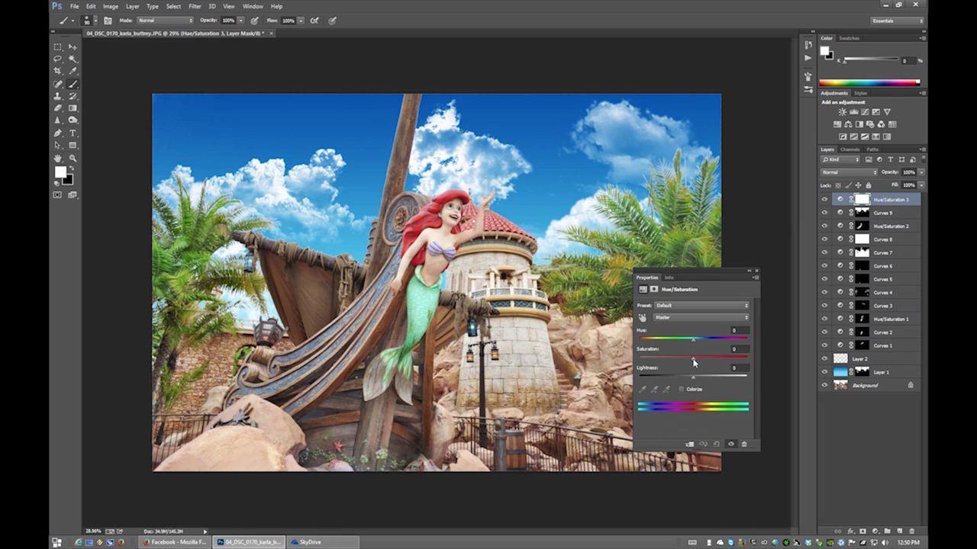
drag(692, 361, 695, 362)
drag(696, 361, 703, 361)
click(754, 272)
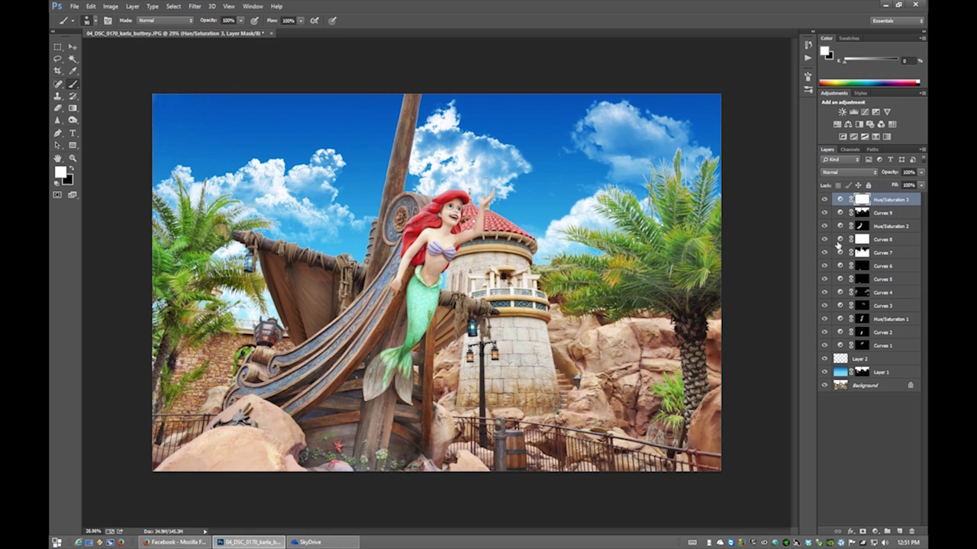
Step: Add a Curves adjustment that darkens the midtones from input 132 to output 108, and invert its mask to black
click(865, 111)
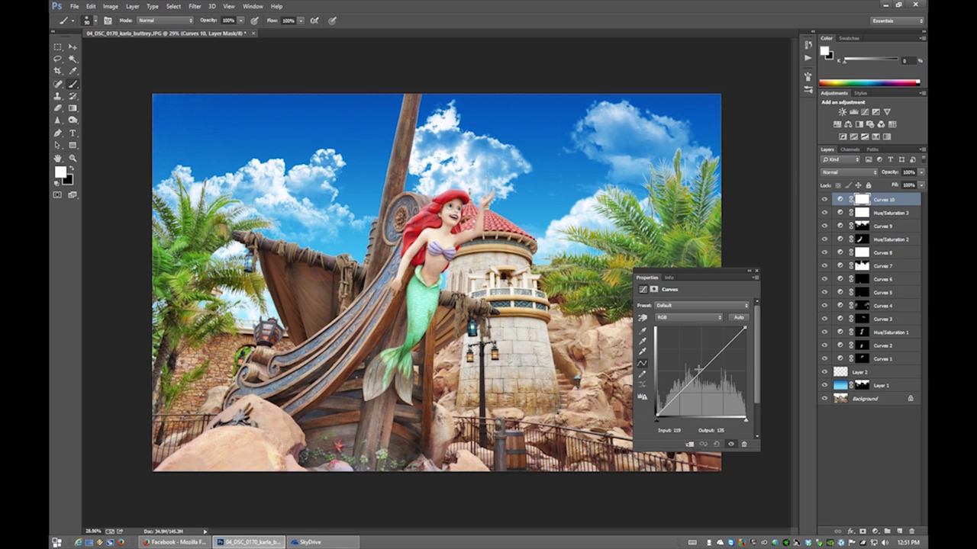
drag(696, 377, 702, 379)
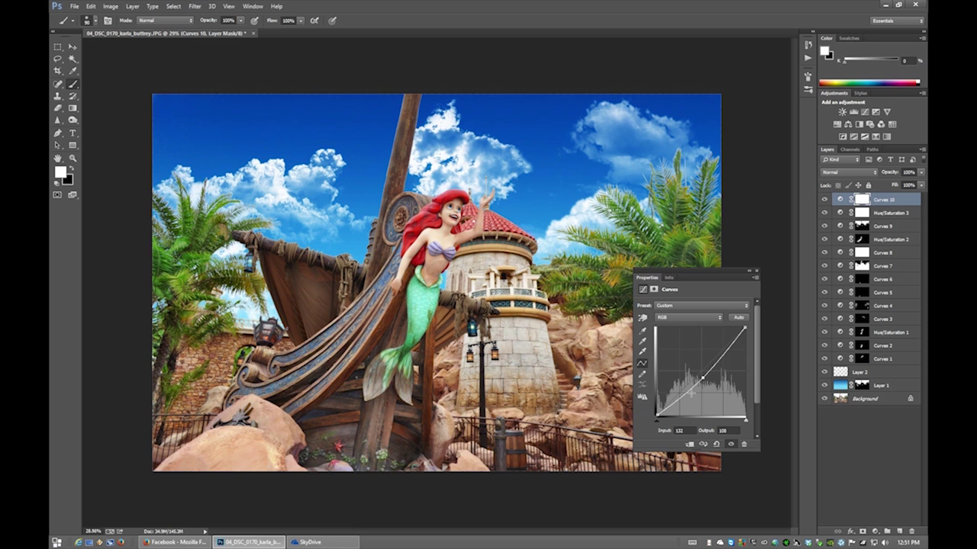
key(ctrl+i)
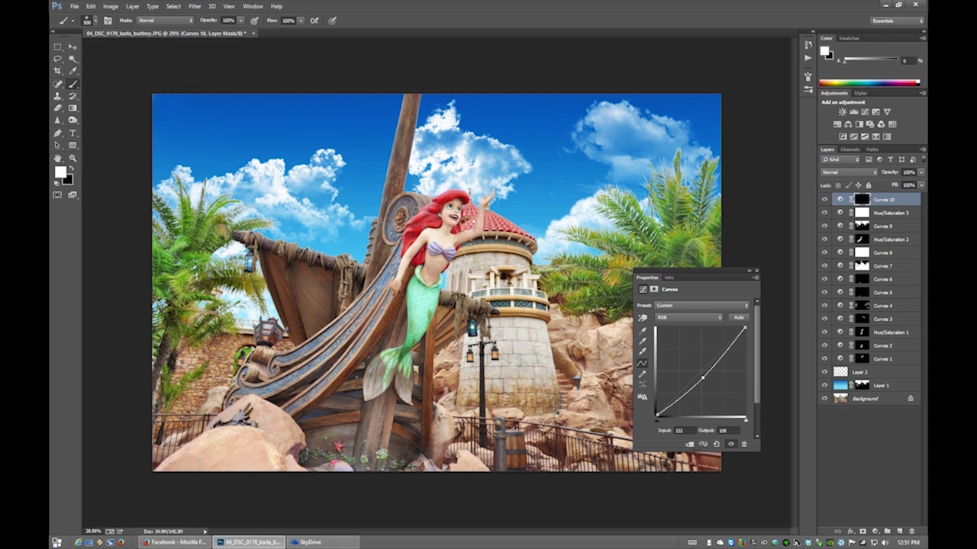
Step: Paint white on the Curves 10 mask over the stone tower to darken it, and compare with the adjustment hidden and shown
drag(515, 316, 522, 408)
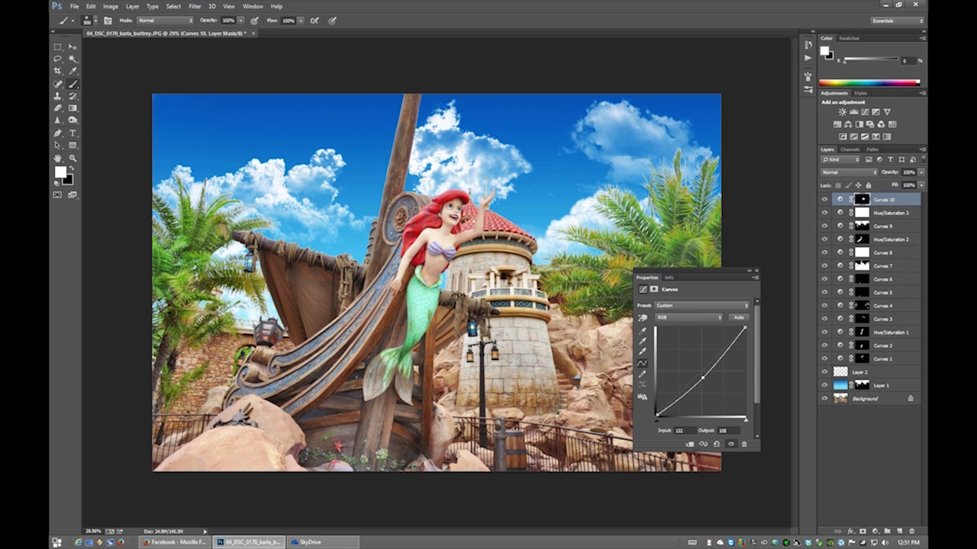
drag(476, 374, 439, 378)
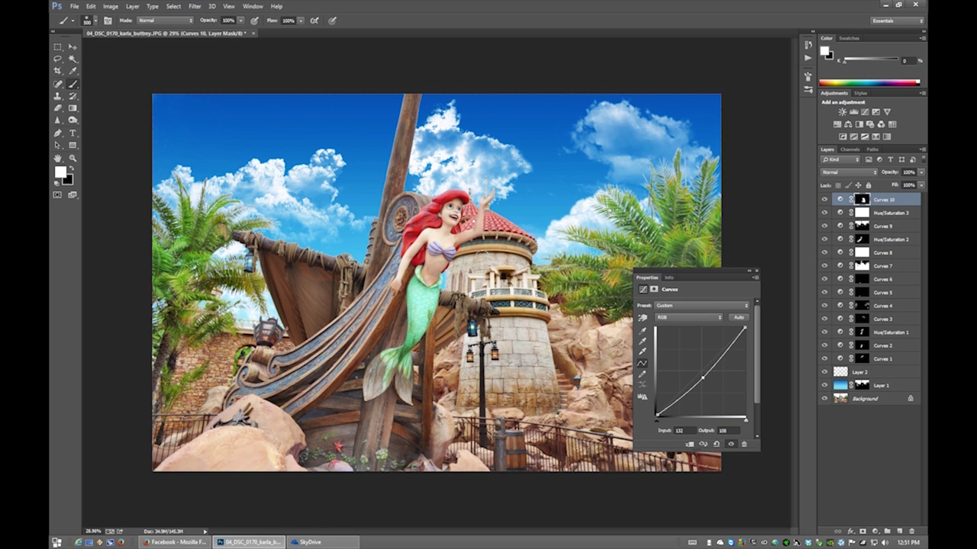
click(825, 199)
click(824, 200)
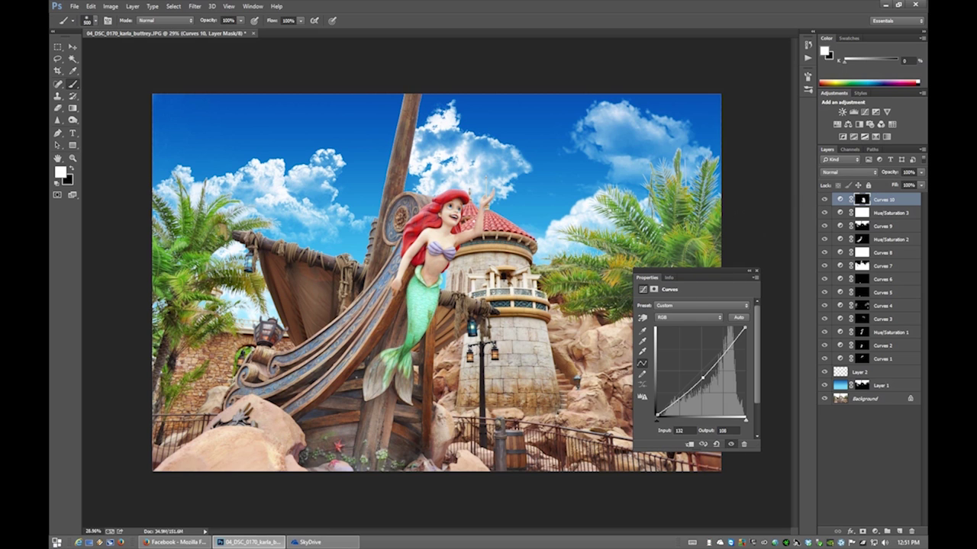
click(755, 271)
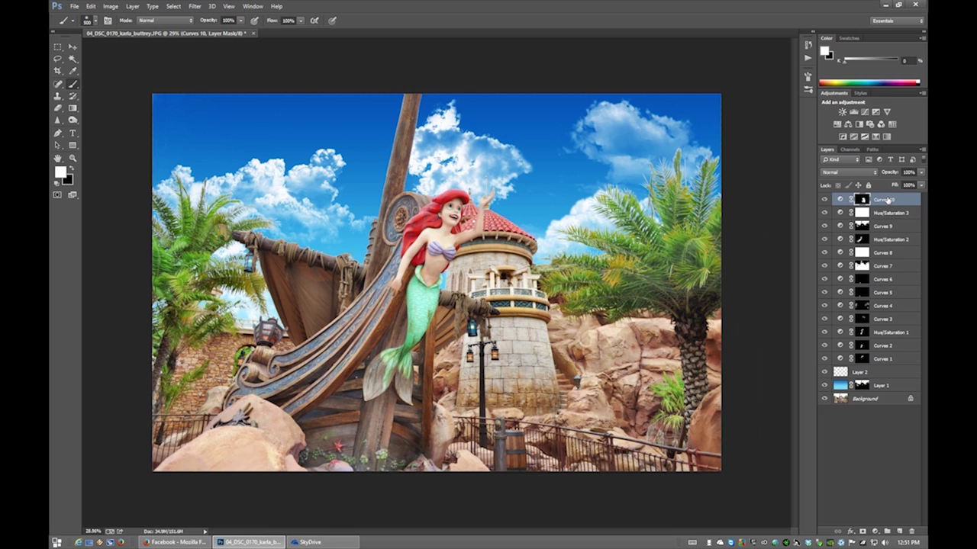
Step: Stamp all visible layers into a new layer and apply Smart Sharpen with Amount 195%, Radius 1.7 px, Reduce Noise 10% and Lens Blur removal
key(ctrl+alt+shift+e)
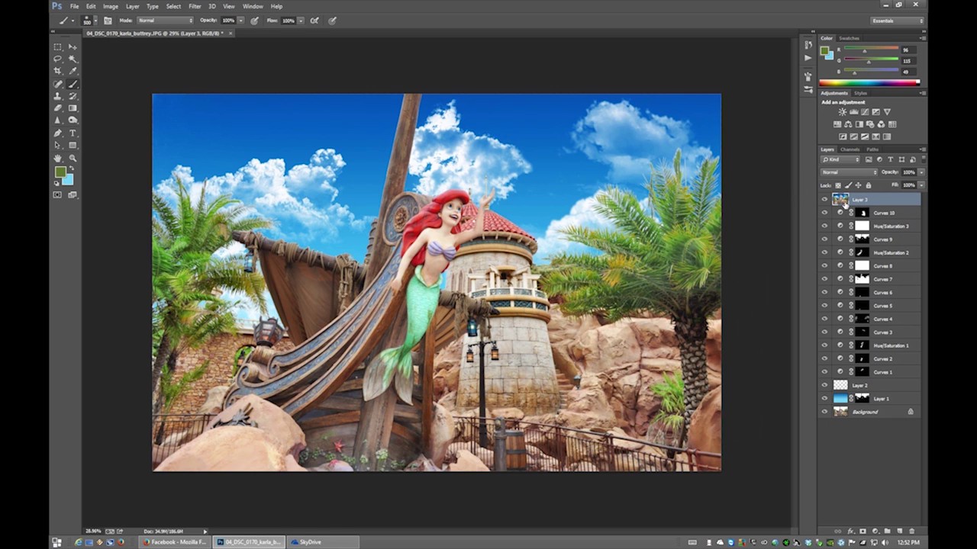
click(194, 6)
mouse_move(236, 152)
click(153, 185)
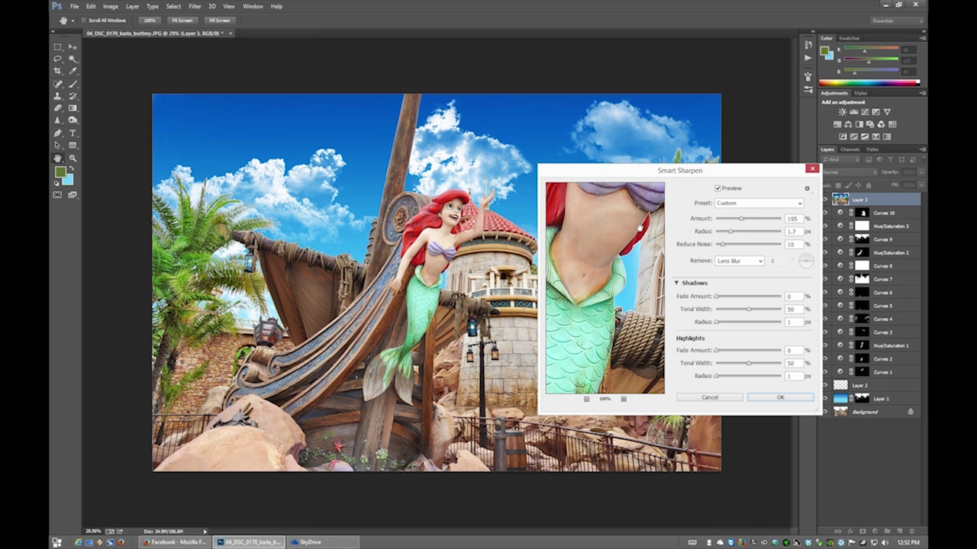
click(775, 400)
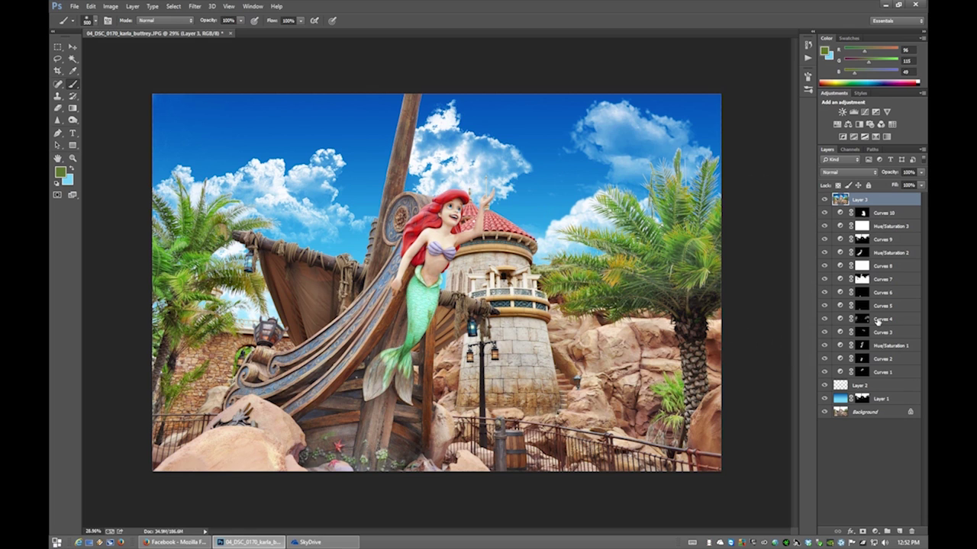
Step: Load the RGB channel as a selection, turn it into a layer mask on the sharpened Layer 3, and display the mask on the canvas
click(852, 151)
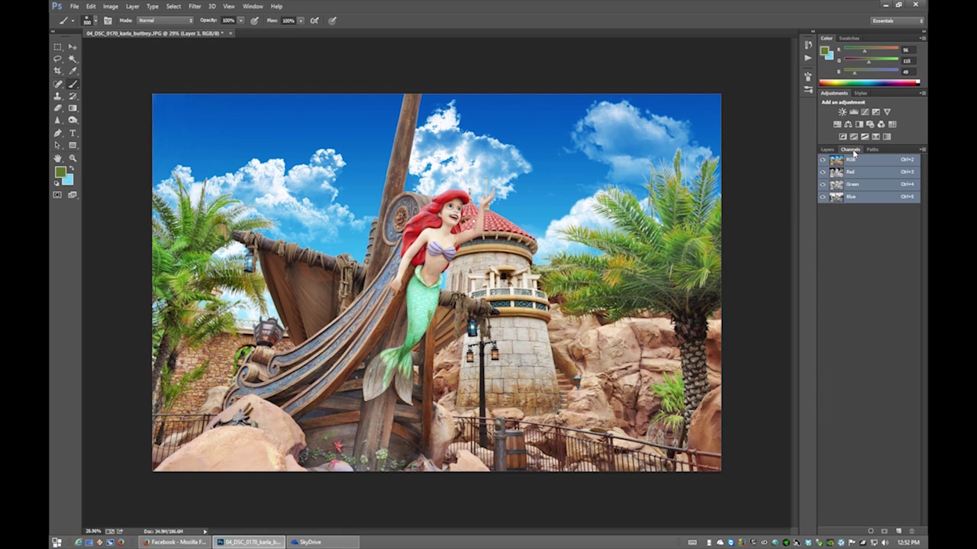
ctrl+click(838, 162)
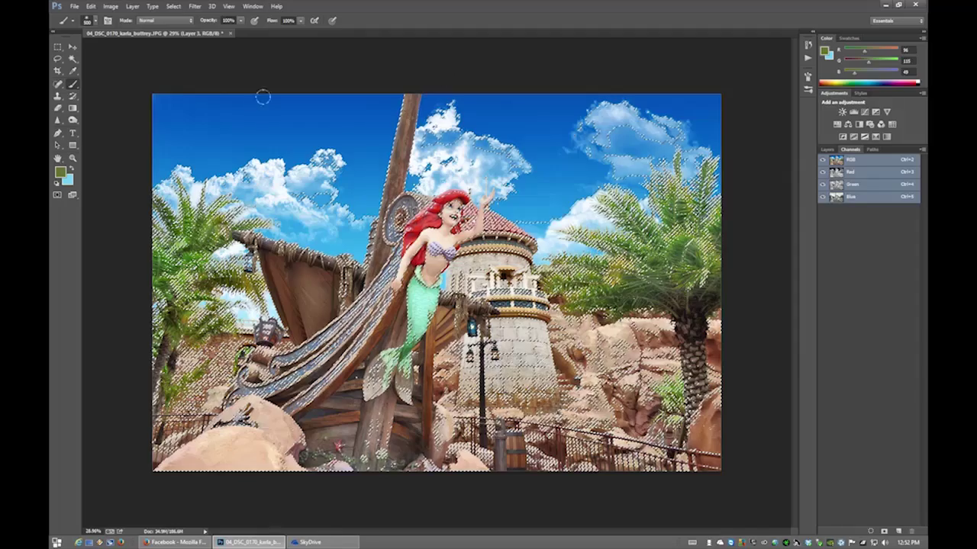
click(827, 150)
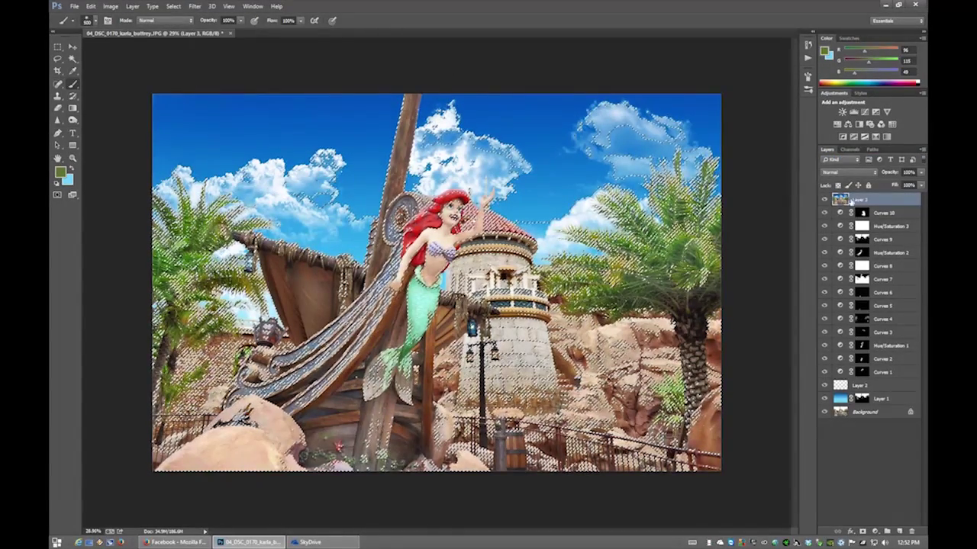
click(863, 531)
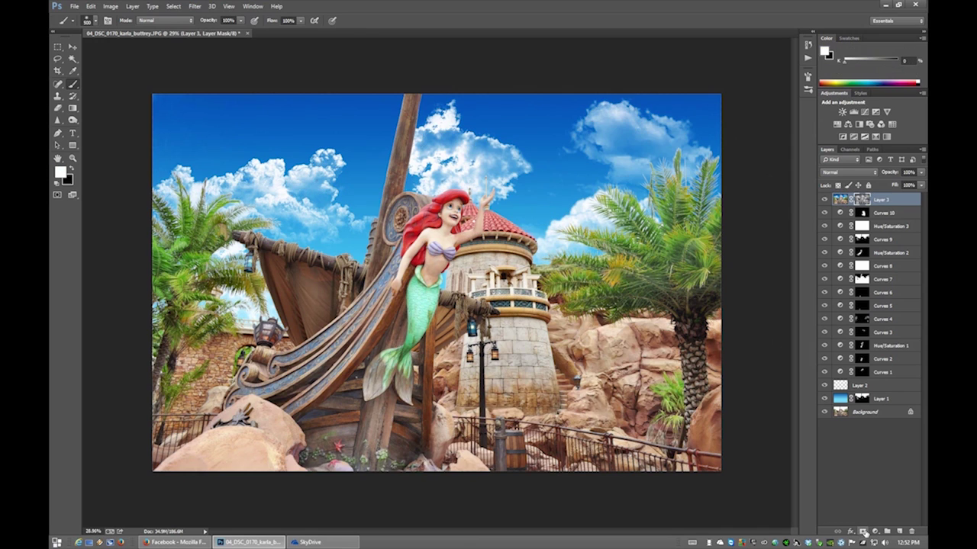
alt+click(863, 199)
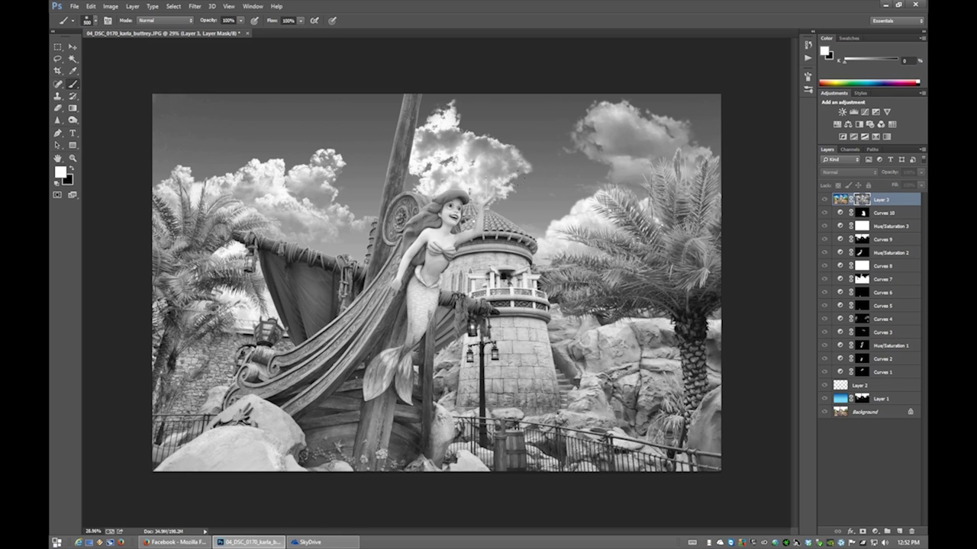
Step: Apply the Find Edges filter to the Layer 3 mask and invert it into white edges on black
click(194, 6)
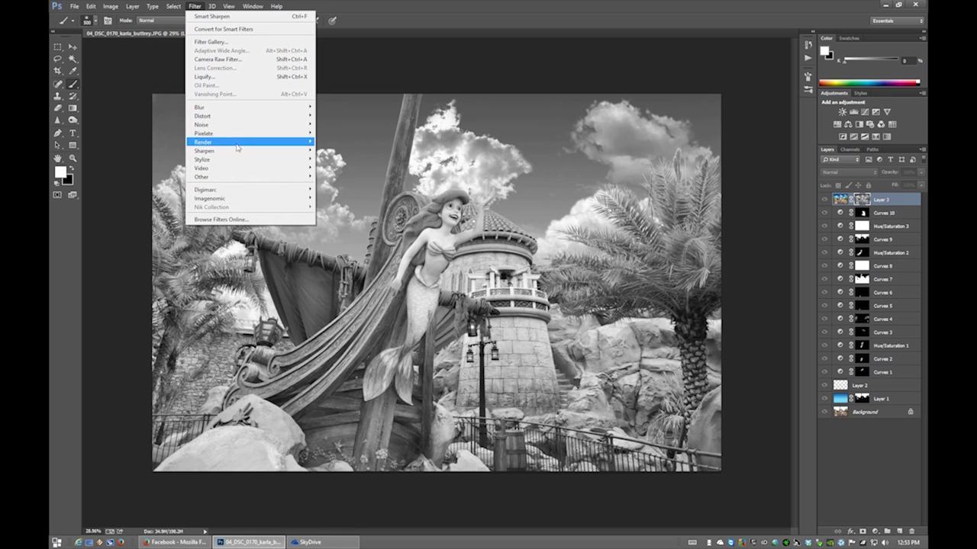
mouse_move(238, 160)
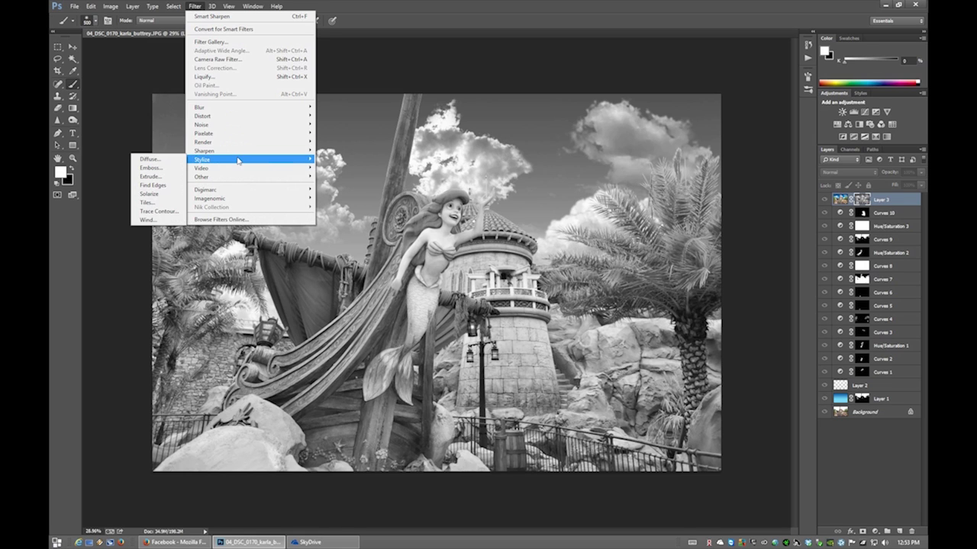
click(153, 185)
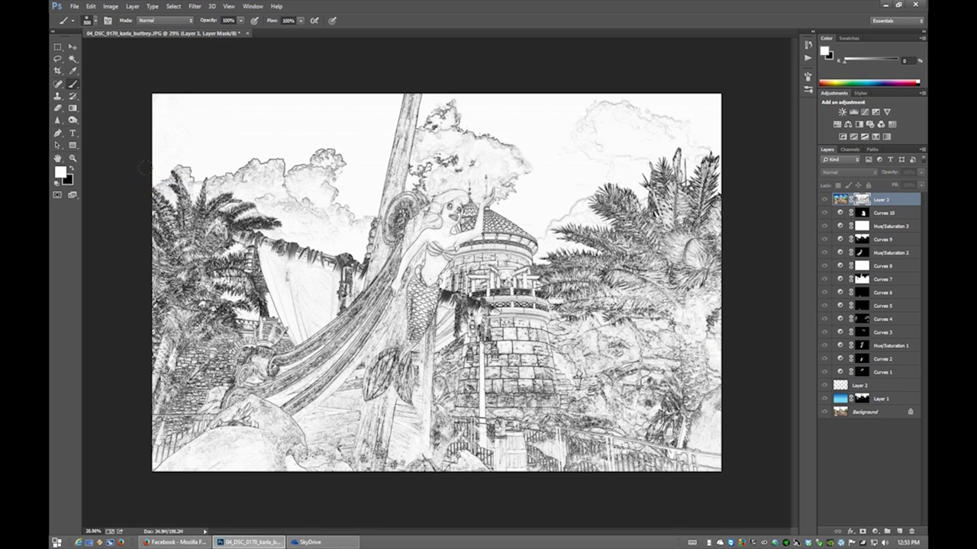
key(ctrl+i)
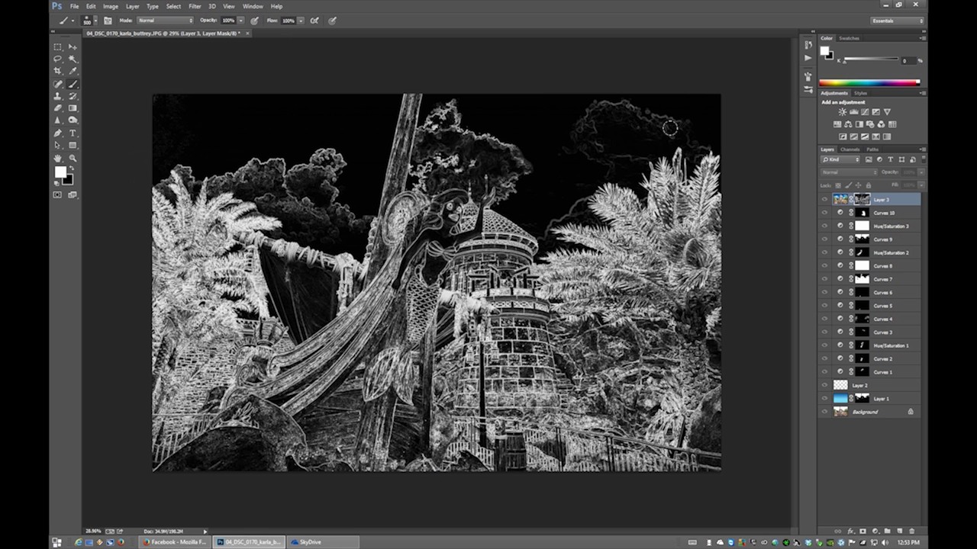
Step: Increase the edge mask's contrast with Levels, setting the black input level to 46 and the white input level to 142
key(ctrl+l)
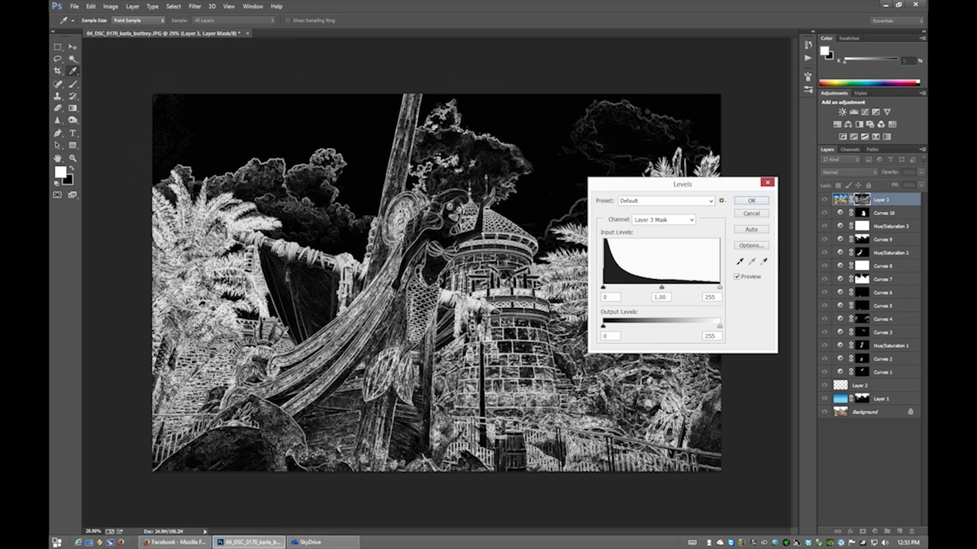
drag(604, 287, 622, 287)
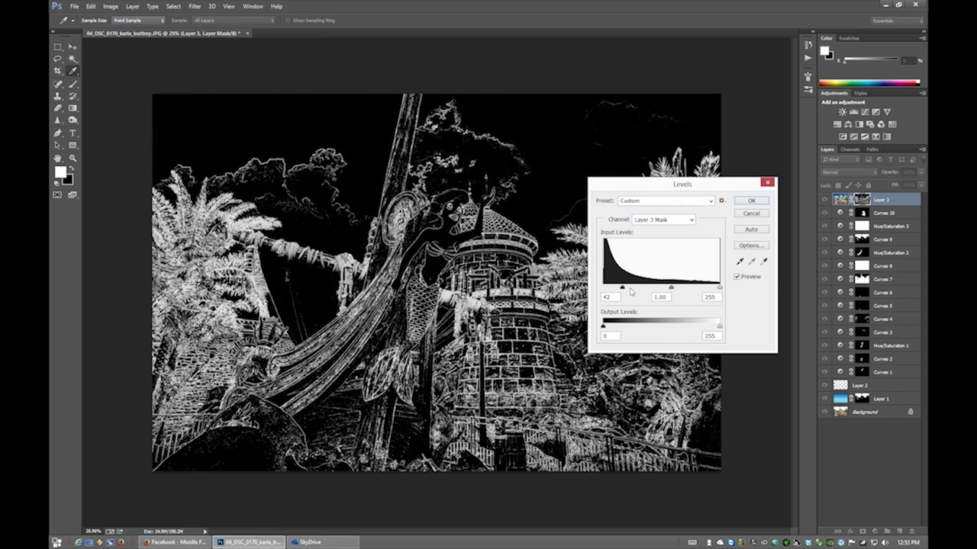
drag(719, 287, 625, 289)
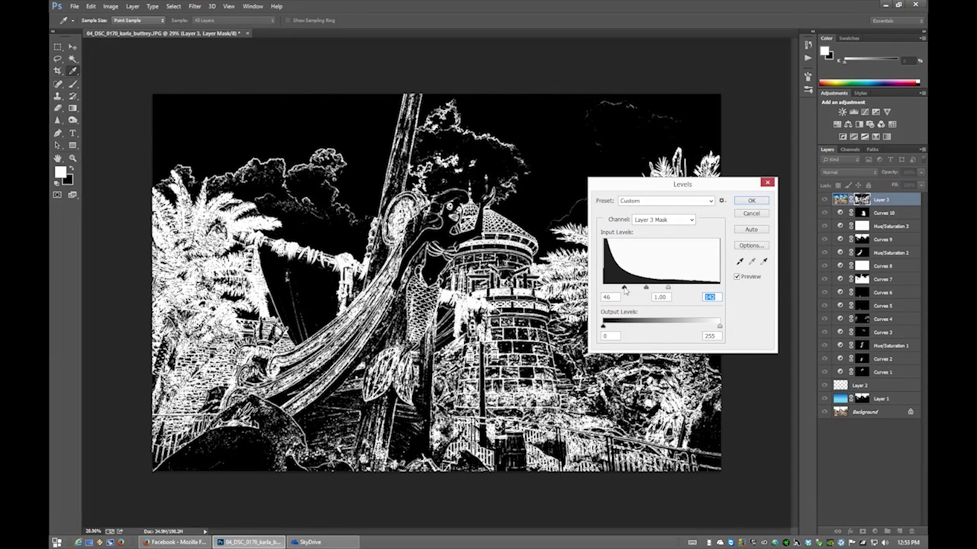
click(749, 201)
key(b)
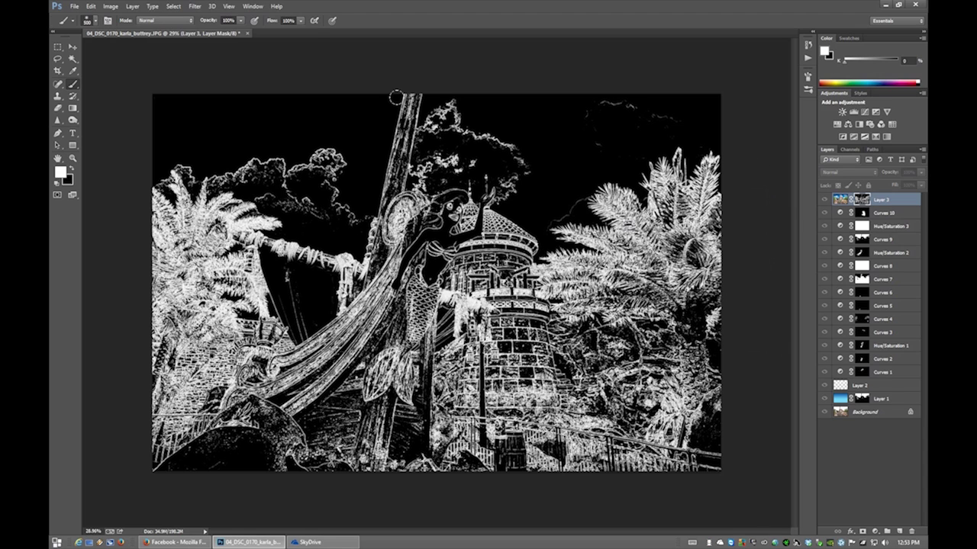
Step: Soften the edge mask with a Gaussian Blur of 3.0 pixels radius
click(189, 7)
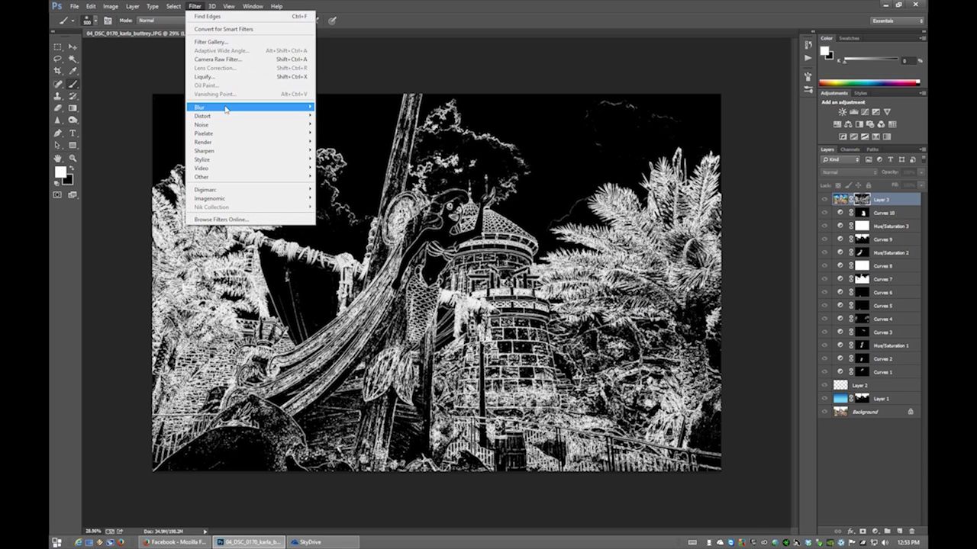
mouse_move(225, 107)
click(145, 174)
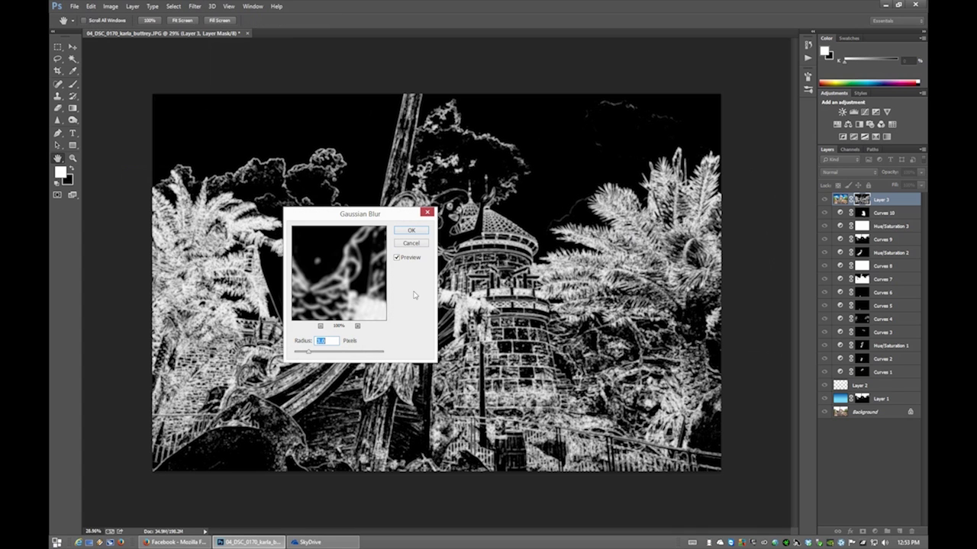
click(411, 231)
Step: Return from the mask view to the image and compare it with the sharpened Layer 3 hidden and shown
click(841, 199)
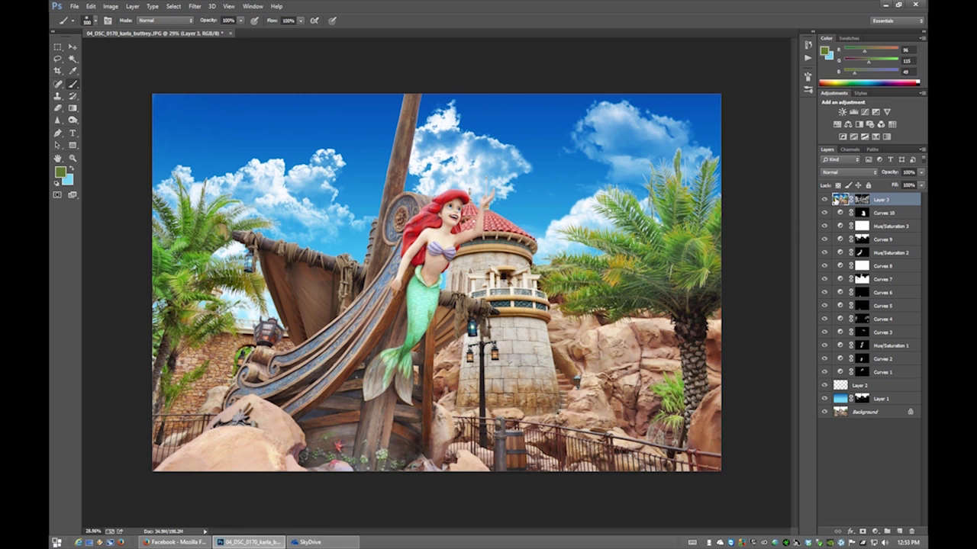
click(825, 199)
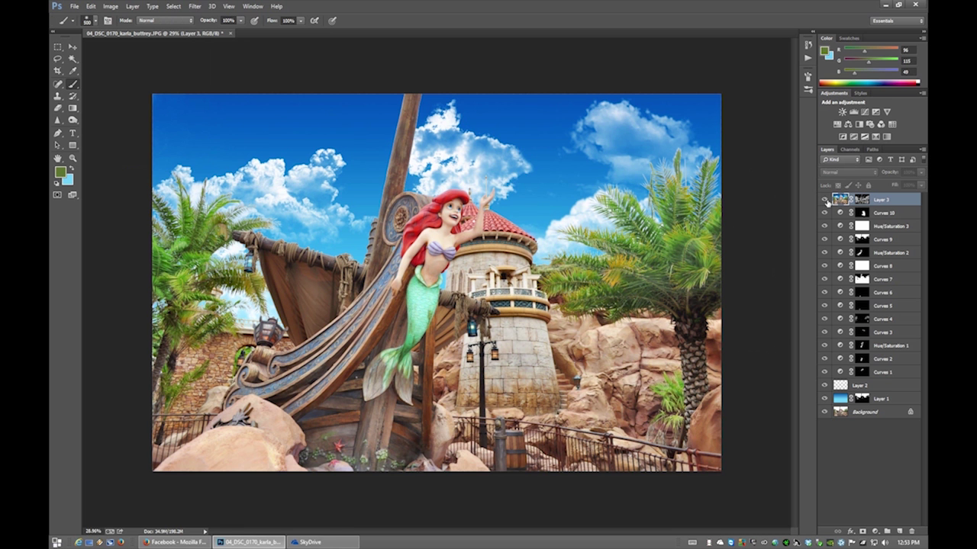
click(825, 200)
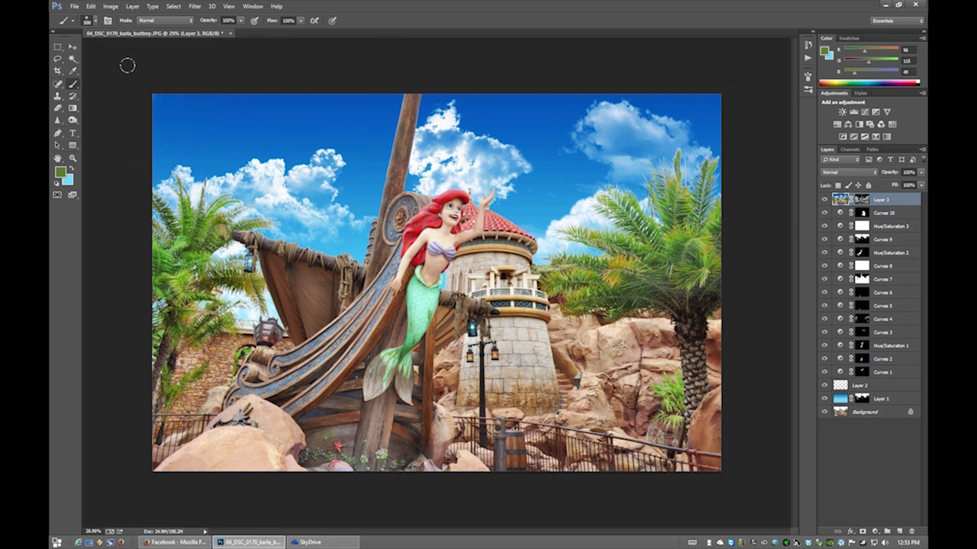
Step: Group all layers from Layer 3 down to Layer 1, compare the image with the group hidden and shown, and expand the group
shift+click(883, 400)
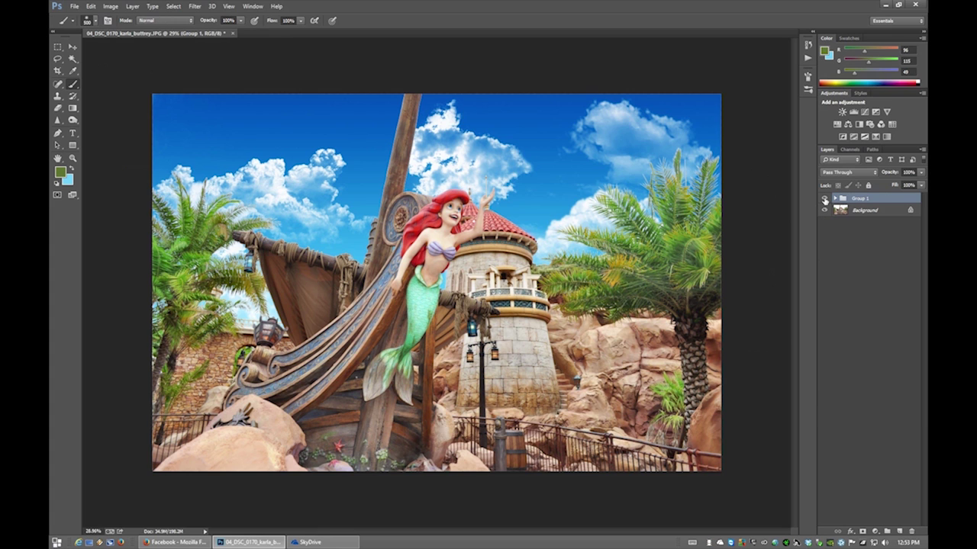
click(824, 199)
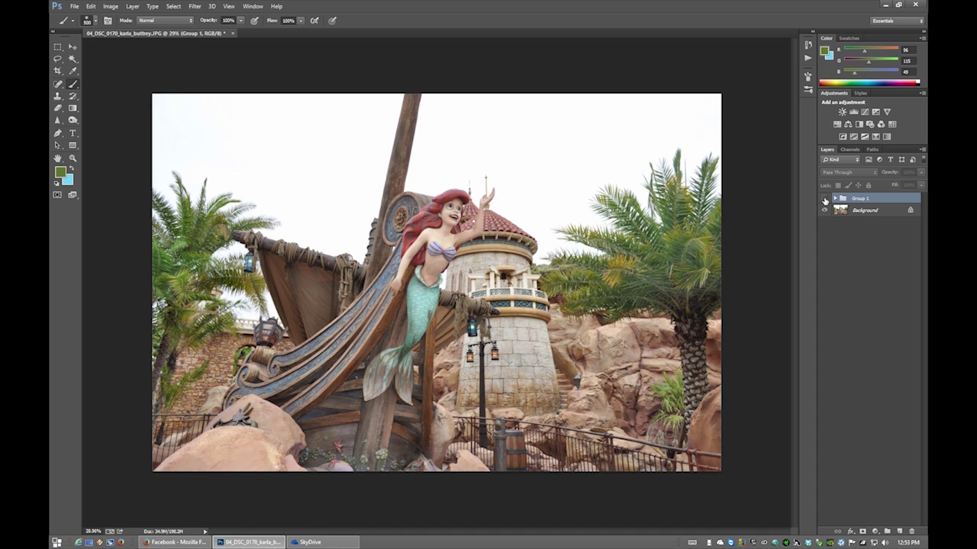
click(824, 199)
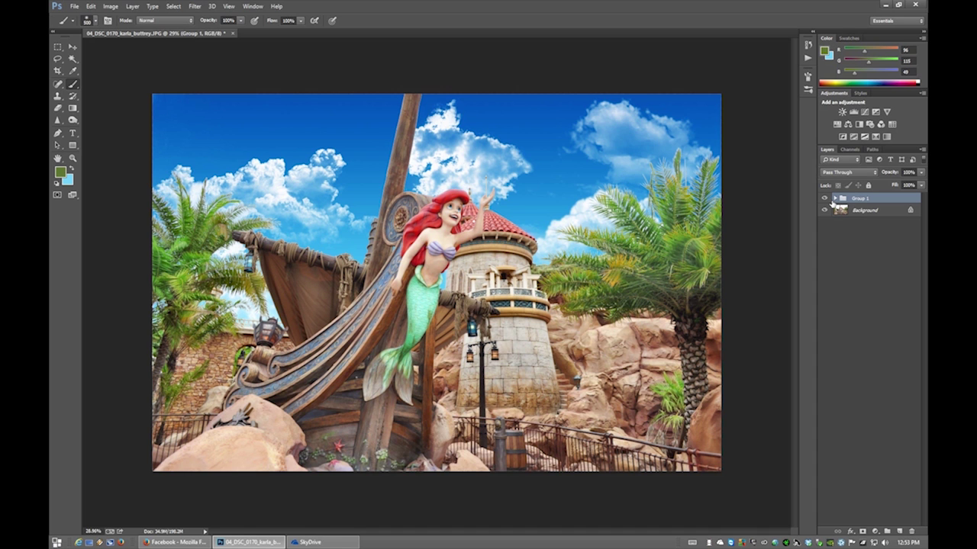
click(835, 198)
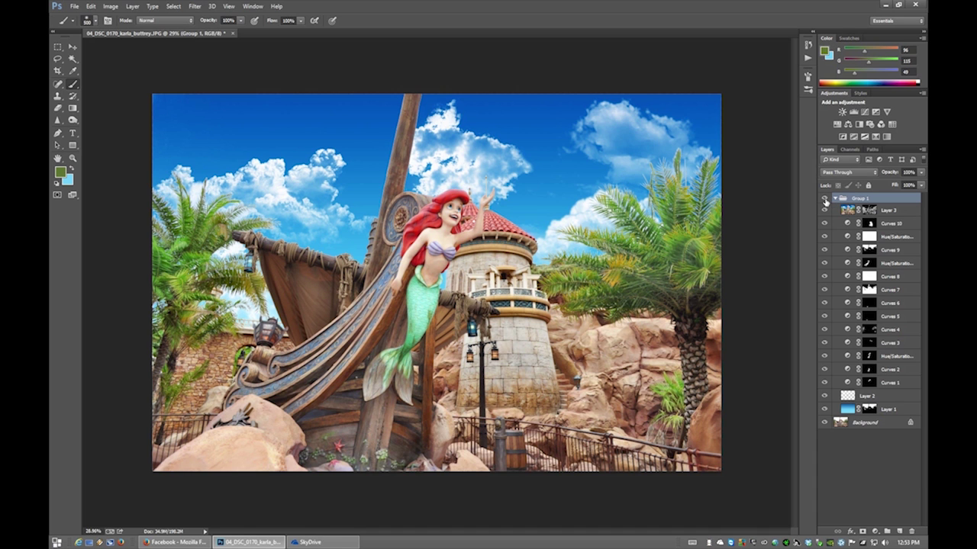
click(825, 199)
click(824, 199)
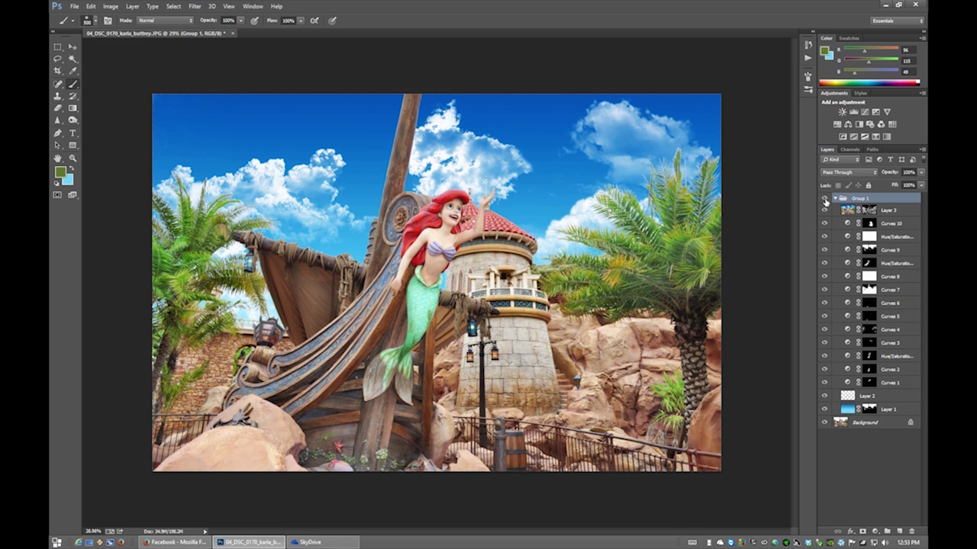